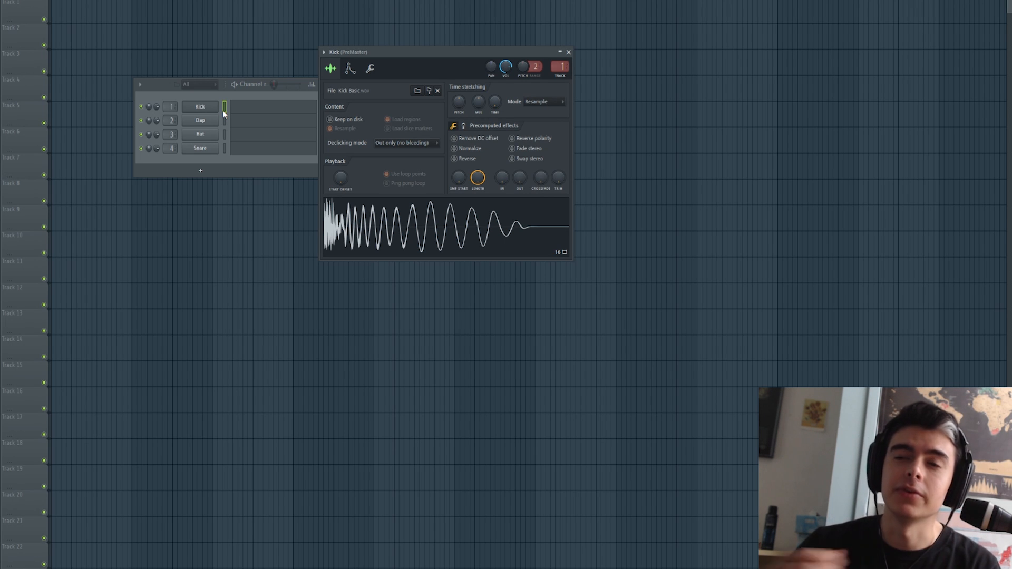
Close the Kick sampler's window and move the Slicex window into the clear area of the workspace.
{"action": "left_click", "coordinate": [568, 52]}
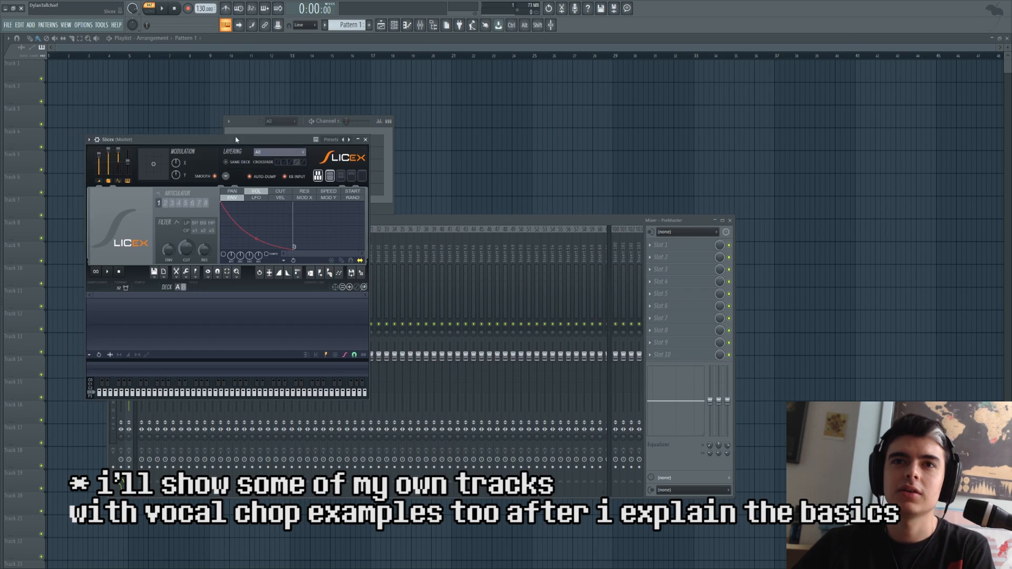
{"action": "left_click_drag", "start_coordinate": [229, 142], "coordinate": [542, 123]}
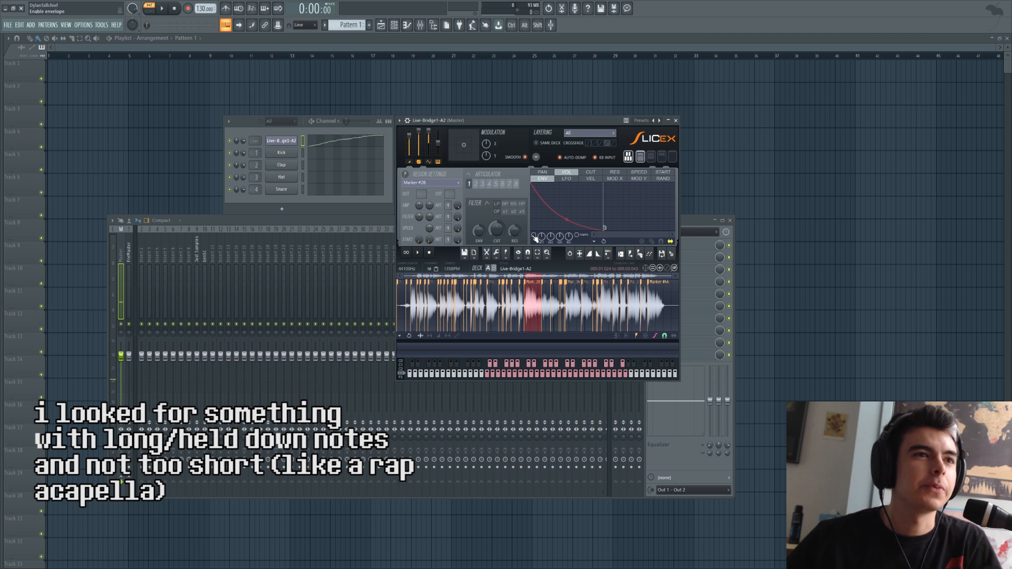
{"action": "left_click_drag", "start_coordinate": [491, 124], "coordinate": [396, 101]}
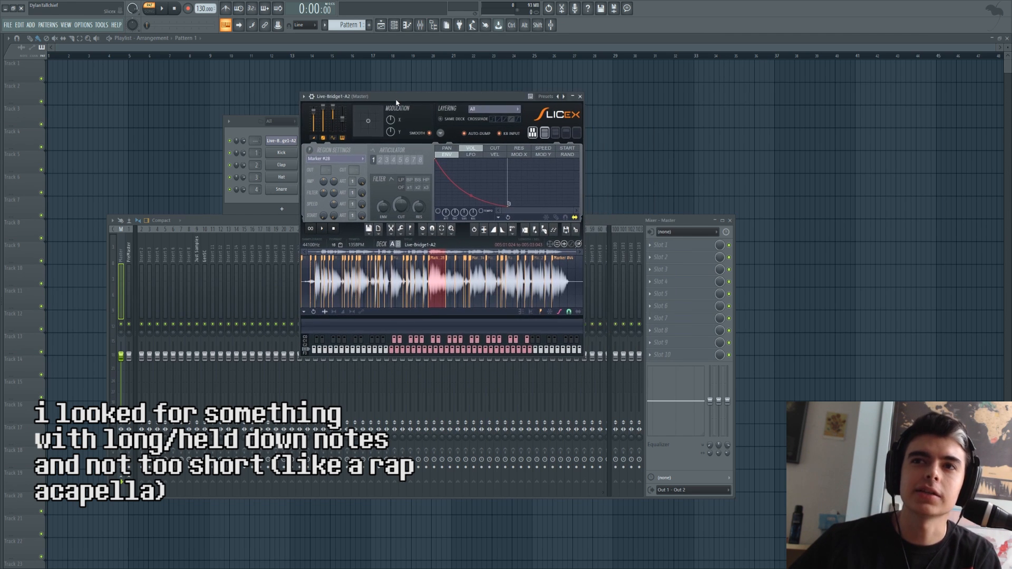
Audition two slices in the later part of the Live-Bridge1-A2 vocal in Slicex and reposition its window.
{"action": "left_click", "coordinate": [509, 281]}
{"action": "left_click", "coordinate": [528, 281]}
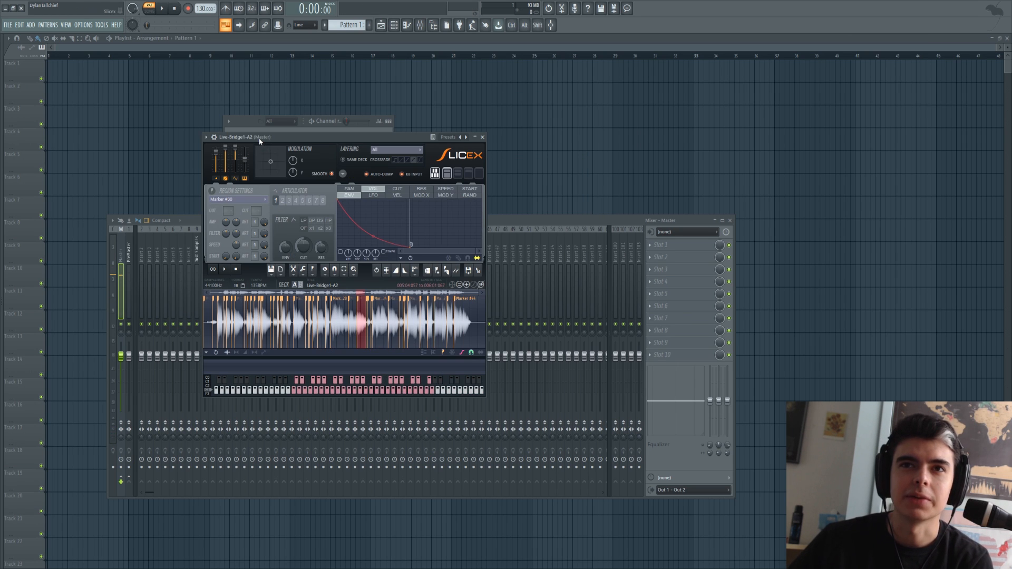
{"action": "left_click_drag", "start_coordinate": [259, 138], "coordinate": [260, 117]}
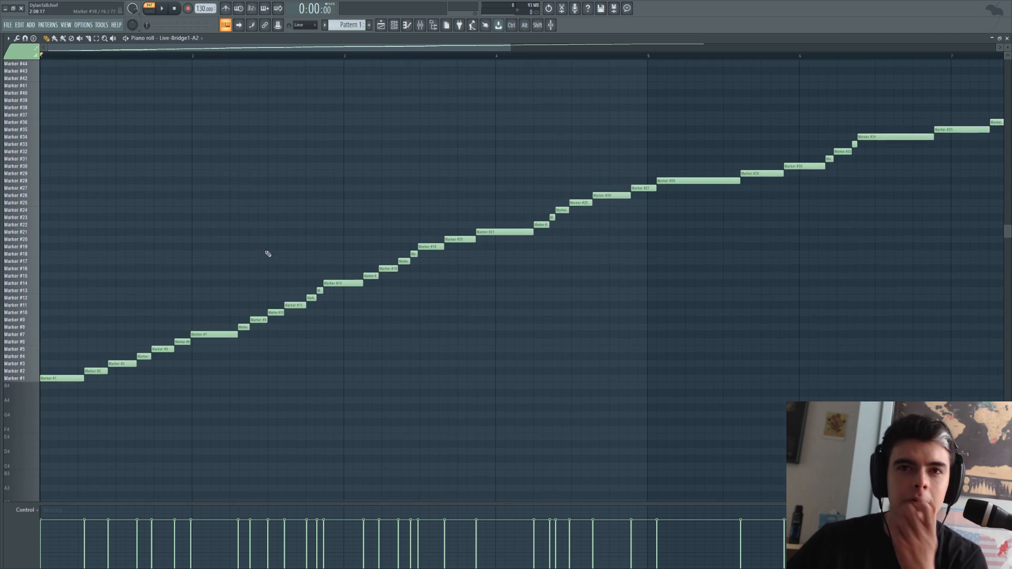
Examine the slice notes of Live-Bridge1-A2 in the piano roll and compare them with the markers on the Slicex waveform.
{"action": "scroll", "coordinate": [258, 248], "scroll_direction": "down", "scroll_amount": 3}
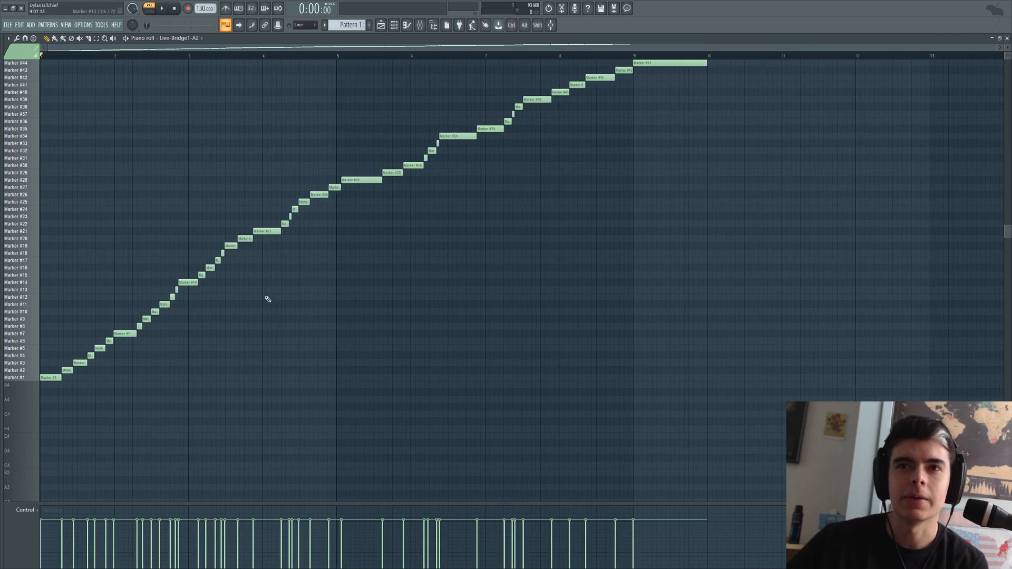
{"action": "scroll", "coordinate": [268, 299], "scroll_direction": "up", "scroll_amount": 3}
{"action": "key", "text": "F6"}
{"action": "left_click", "coordinate": [278, 142]}
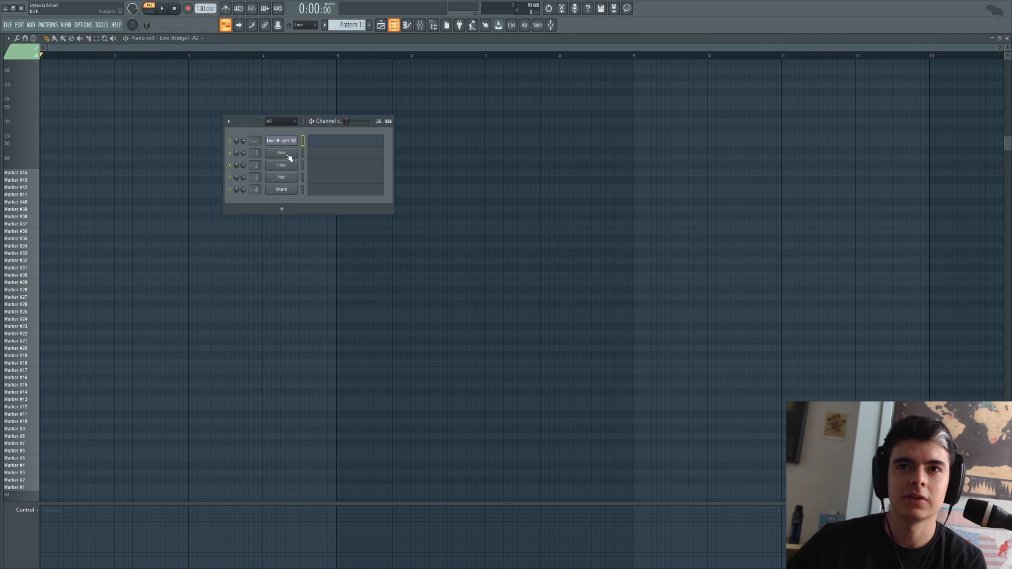
{"action": "left_click", "coordinate": [281, 141]}
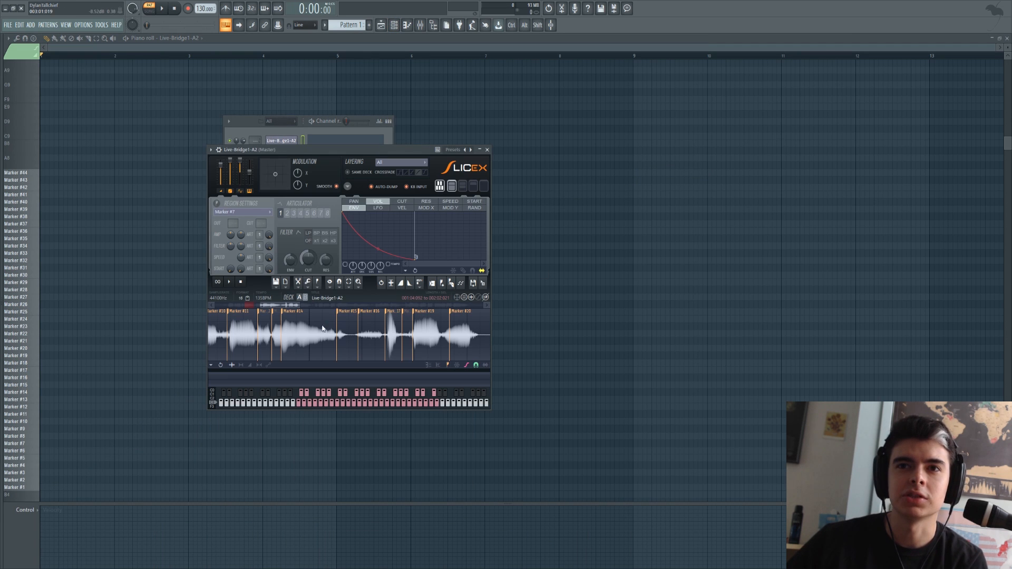
{"action": "left_click_drag", "start_coordinate": [339, 316], "coordinate": [339, 316]}
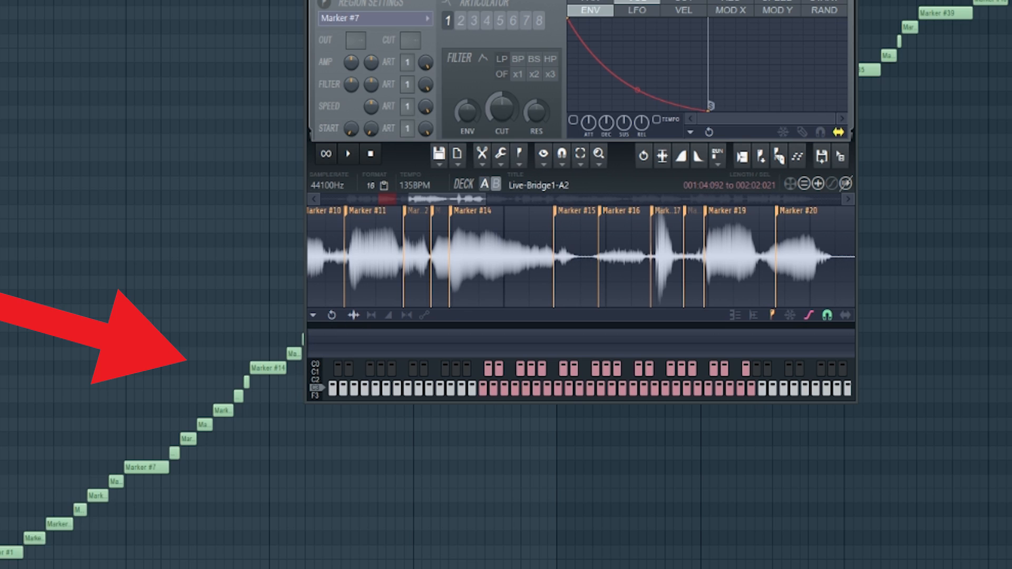
{"action": "left_click_drag", "start_coordinate": [521, 39], "coordinate": [651, 96]}
{"action": "mouse_move", "coordinate": [690, 273]}
{"action": "left_mouse_down"}
{"action": "mouse_move", "coordinate": [657, 278]}
{"action": "mouse_move", "coordinate": [682, 278]}
{"action": "left_mouse_up"}
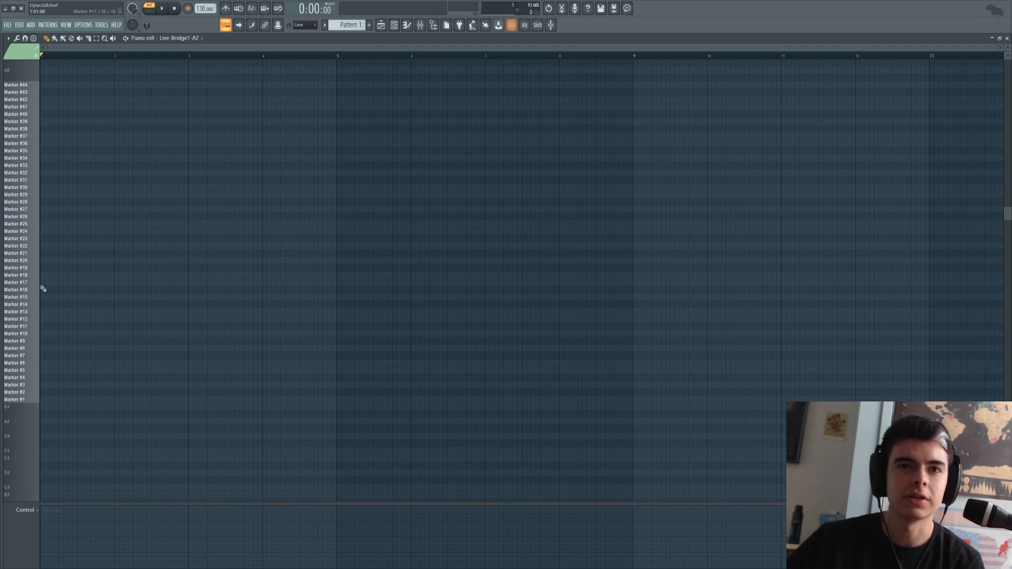
Play back the one-bar vocal chop pattern made of marker slices in the piano roll.
{"action": "scroll", "coordinate": [37, 163], "scroll_direction": "up", "scroll_amount": 3}
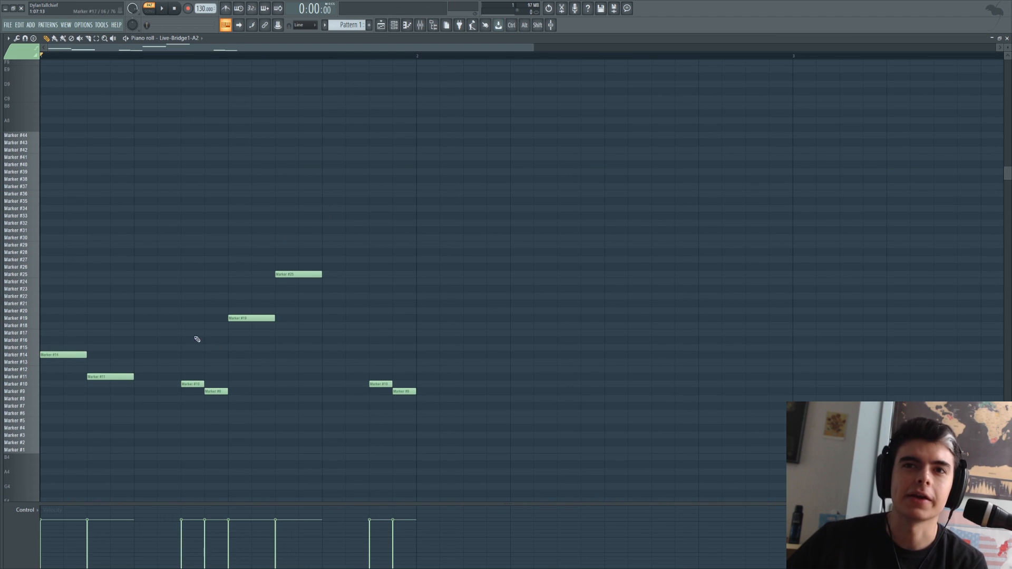
{"action": "scroll", "coordinate": [158, 369], "scroll_direction": "up", "scroll_amount": 2}
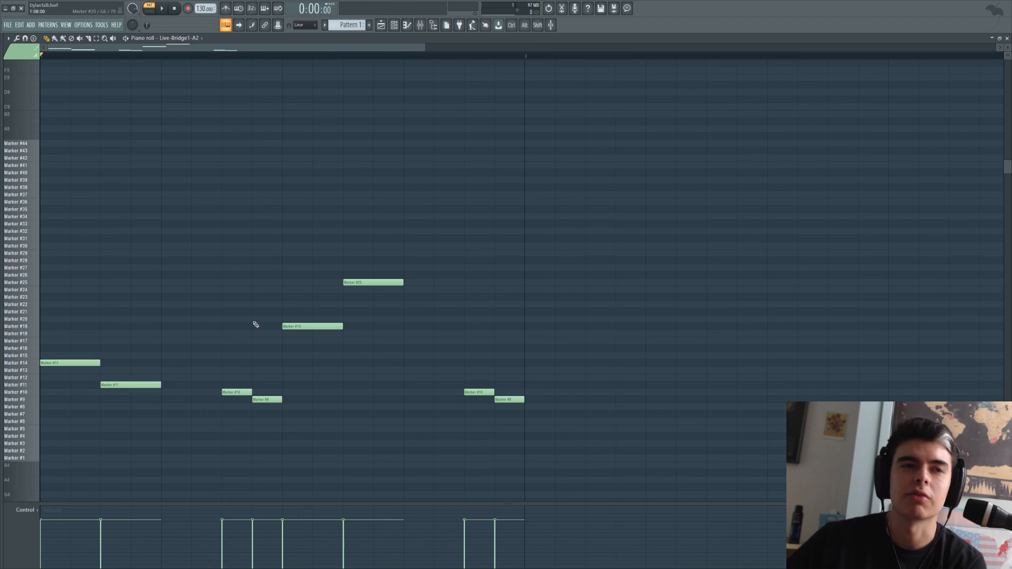
{"action": "key", "text": "space"}
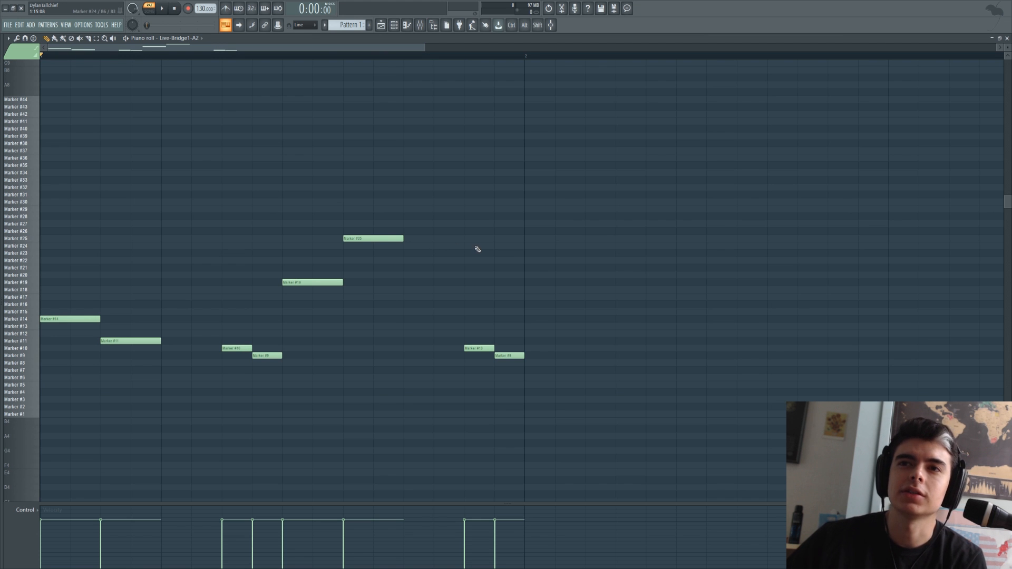
Run Detect pitch regions on the vocal sample loaded in Slicex.
{"action": "key", "text": "F6"}
{"action": "left_click", "coordinate": [281, 141]}
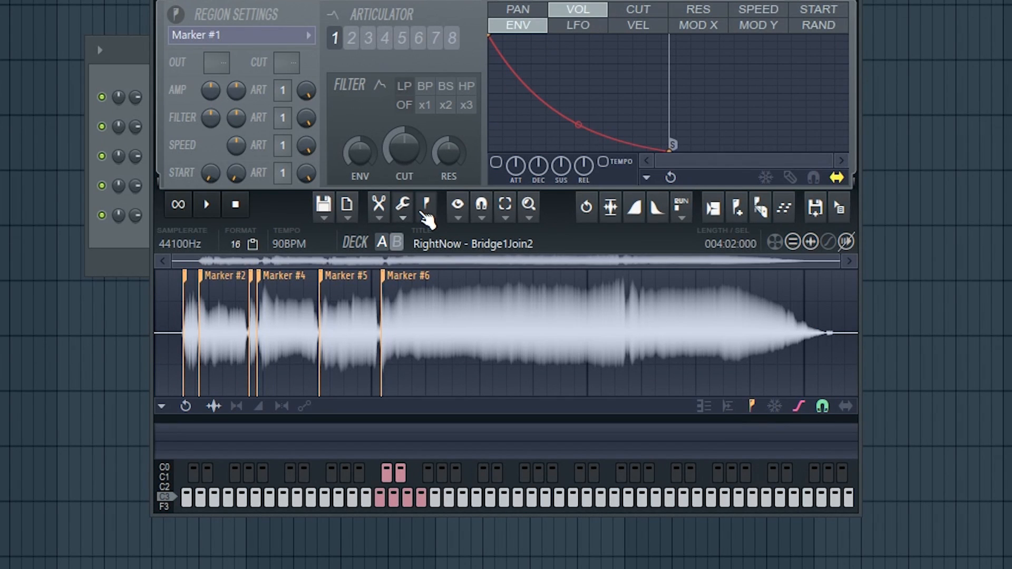
{"action": "left_click", "coordinate": [424, 214]}
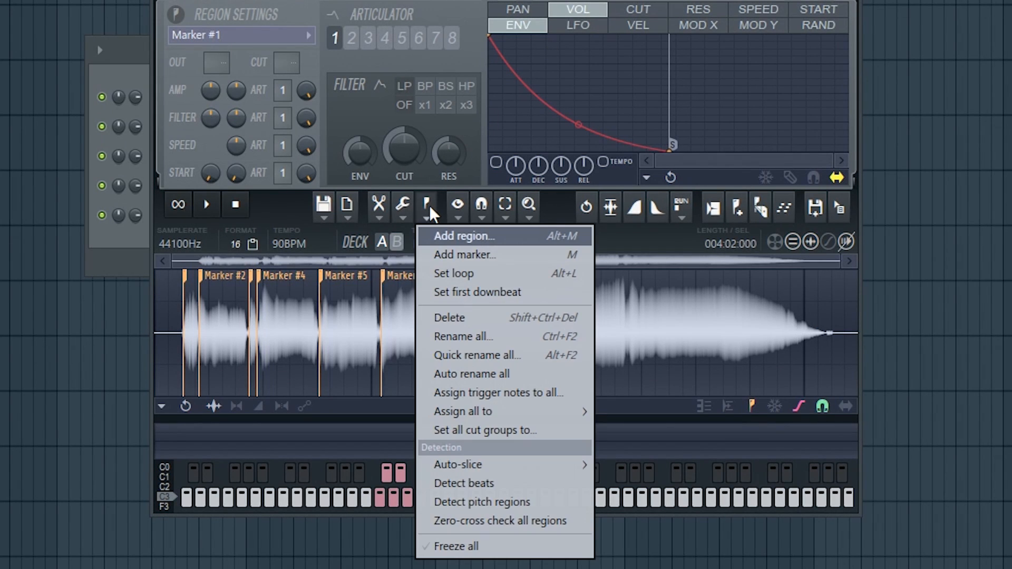
{"action": "left_click", "coordinate": [476, 503]}
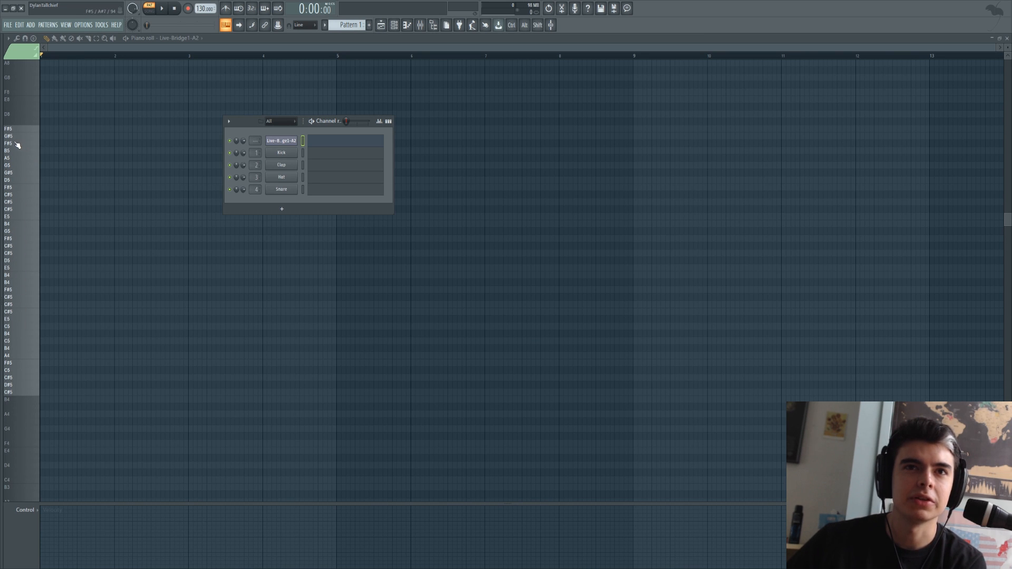
Reopen the Live-Bridge1-A2 Slicex channel and audition the first C#5 and D#5 slices at the start of the waveform.
{"action": "left_click", "coordinate": [281, 141]}
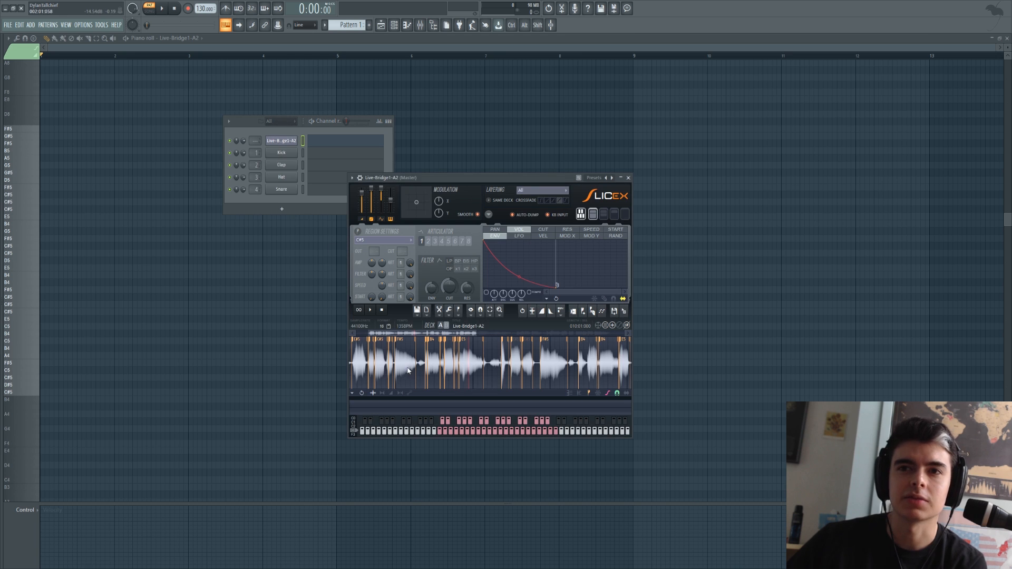
{"action": "scroll", "coordinate": [389, 374], "scroll_direction": "up", "scroll_amount": 6}
{"action": "left_click_drag", "start_coordinate": [391, 332], "coordinate": [357, 339]}
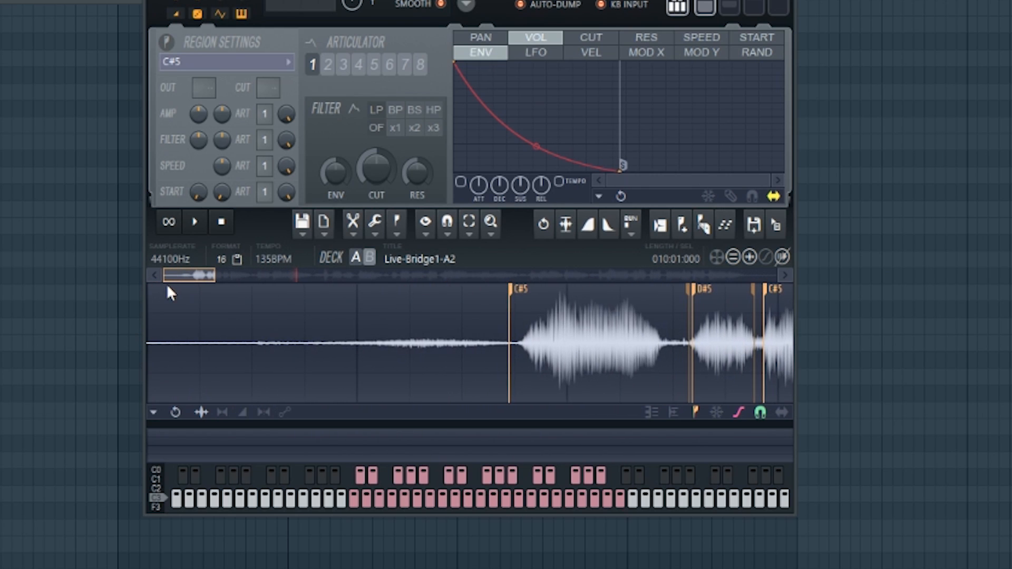
{"action": "scroll", "coordinate": [222, 296], "scroll_direction": "right", "scroll_amount": 6}
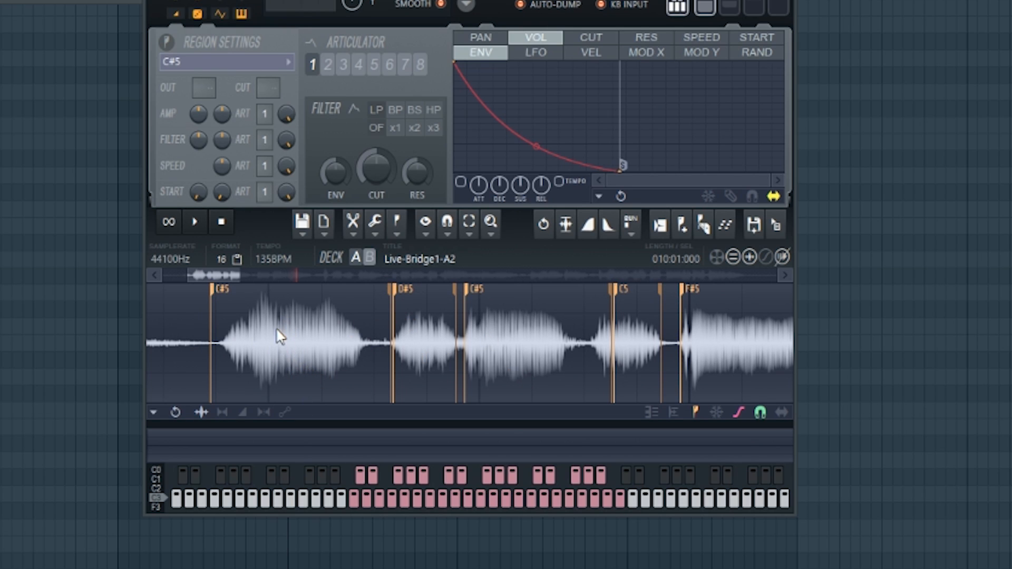
{"action": "double_click", "coordinate": [226, 304]}
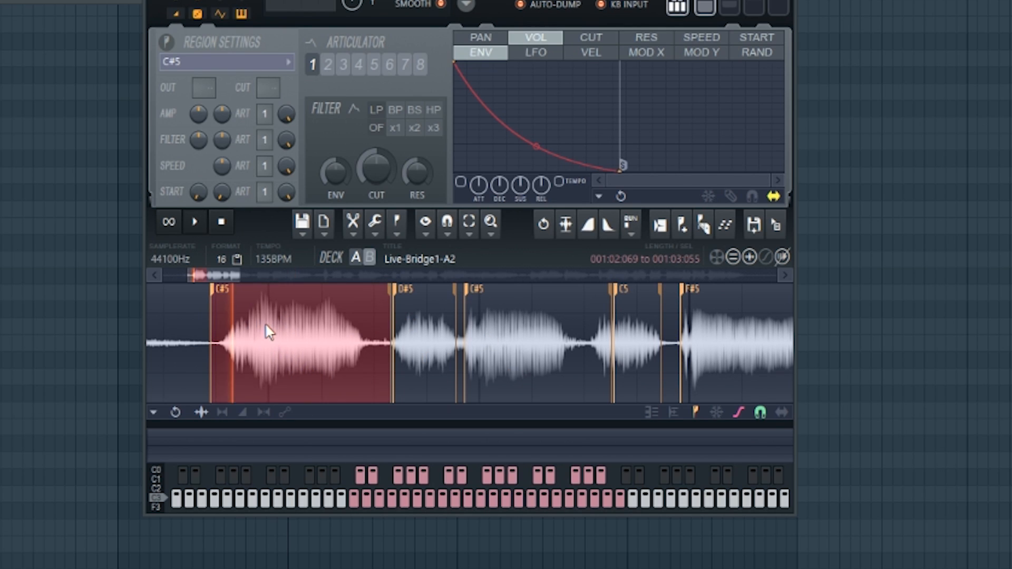
{"action": "double_click", "coordinate": [442, 354]}
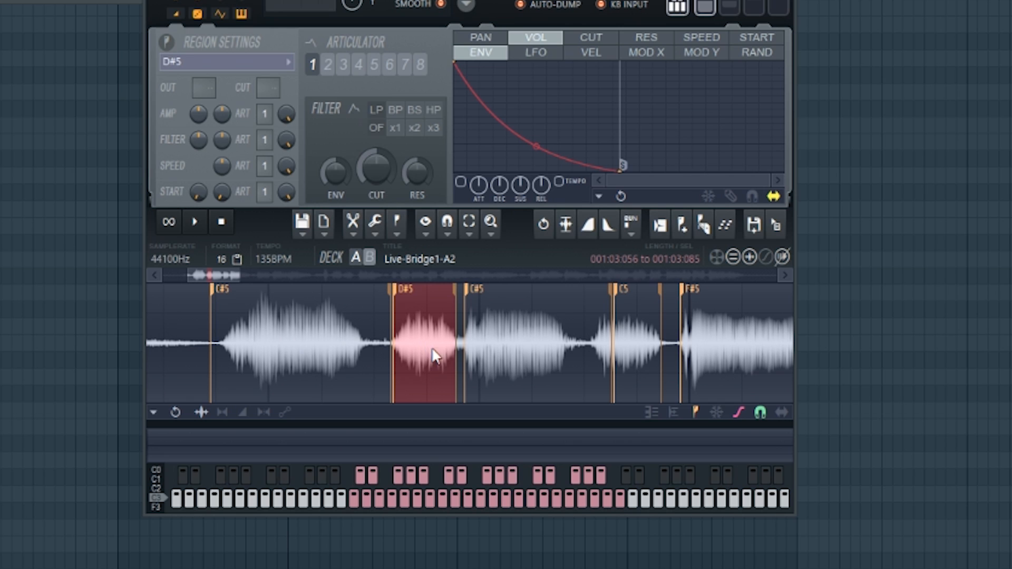
{"action": "left_click_drag", "start_coordinate": [214, 275], "coordinate": [201, 275]}
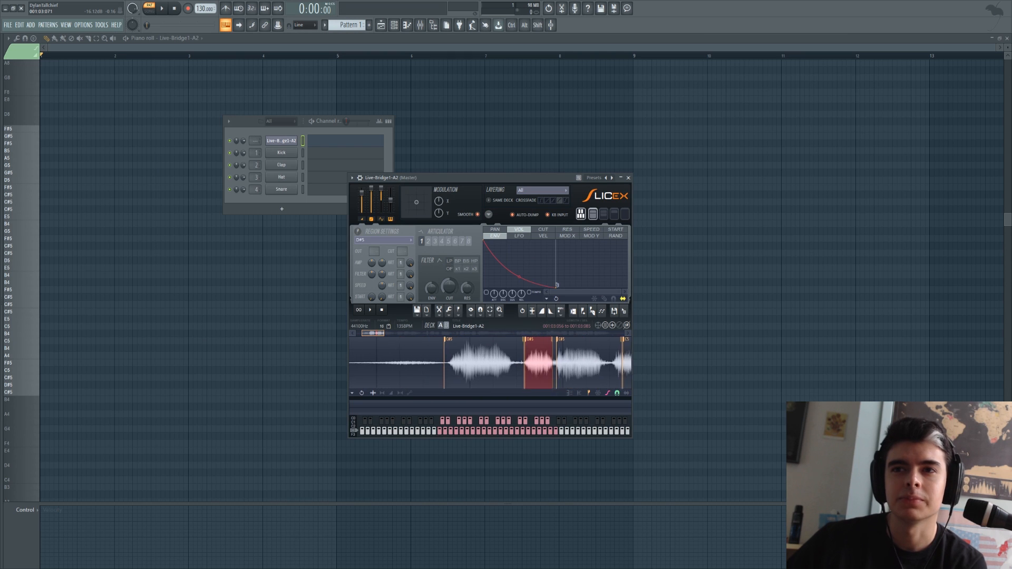
Audition the first C#5 slice, the long F#5 slice and further slices along the vocal waveform.
{"action": "left_click_drag", "start_coordinate": [373, 333], "coordinate": [398, 335]}
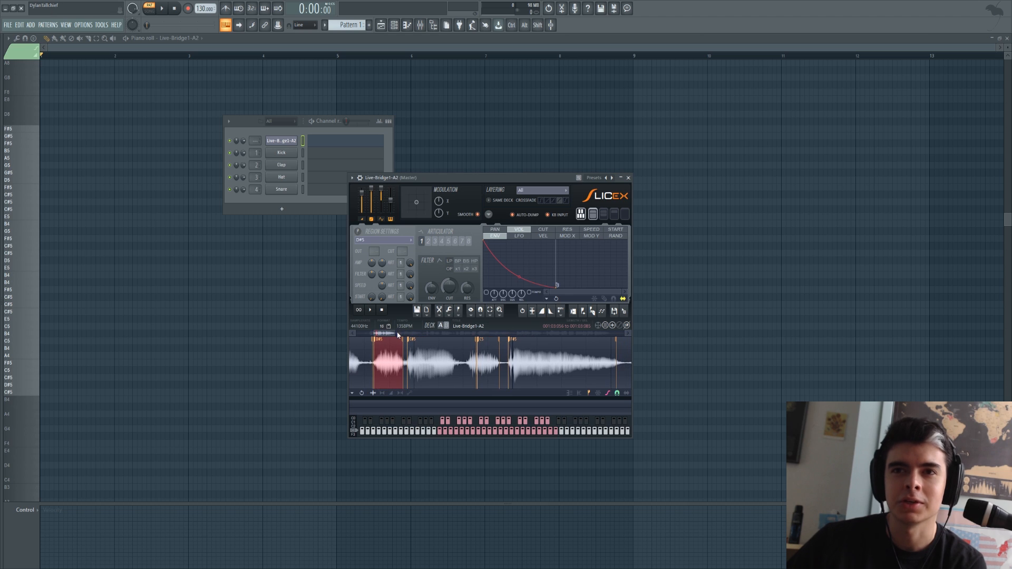
{"action": "scroll", "coordinate": [400, 363], "scroll_direction": "down", "scroll_amount": 4}
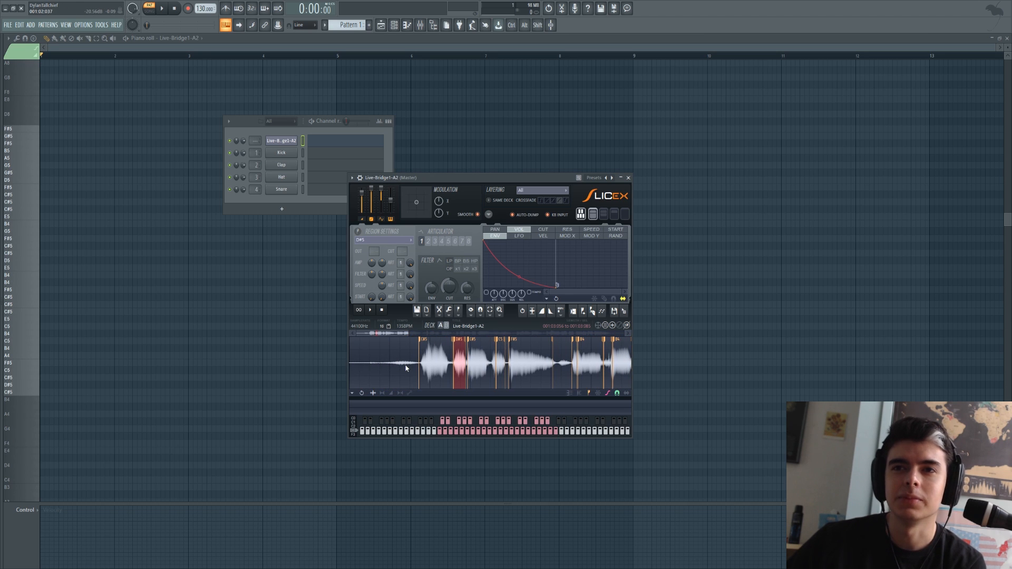
{"action": "left_click", "coordinate": [431, 356]}
{"action": "left_click", "coordinate": [523, 364]}
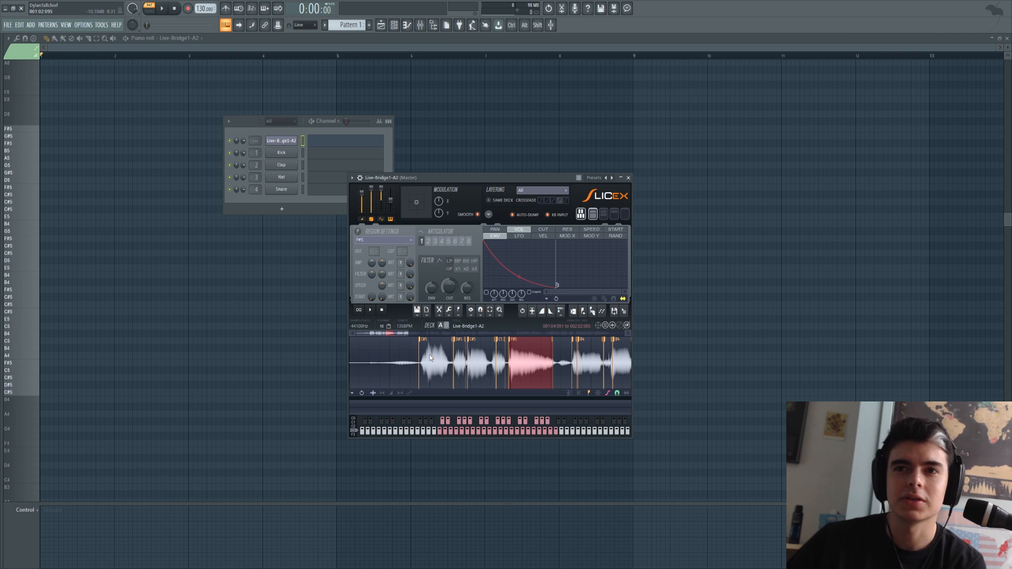
{"action": "left_click", "coordinate": [430, 358]}
{"action": "left_click_drag", "start_coordinate": [380, 334], "coordinate": [408, 340]}
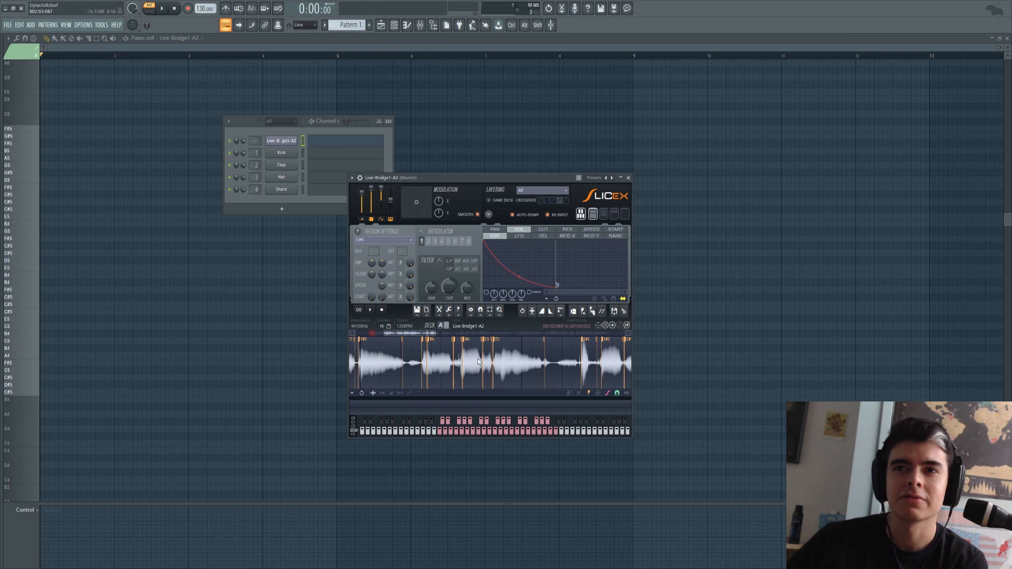
{"action": "left_click", "coordinate": [517, 370]}
{"action": "left_click", "coordinate": [472, 369]}
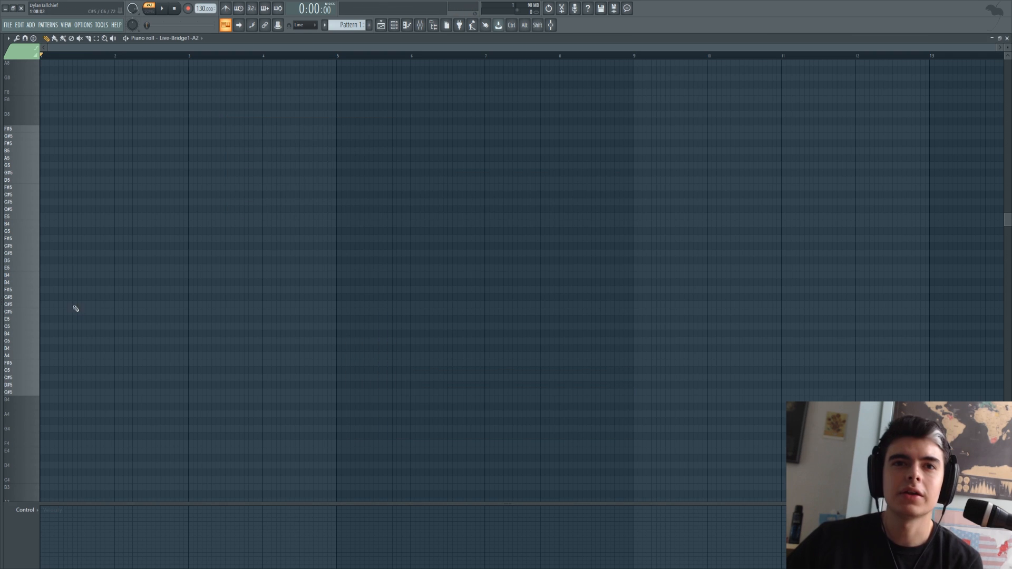
Draw a one-bar vocal chop melody in the empty piano roll using the E5, B4, A5, B5 and C5 slices.
{"action": "scroll", "coordinate": [59, 298], "scroll_direction": "up", "scroll_amount": 5}
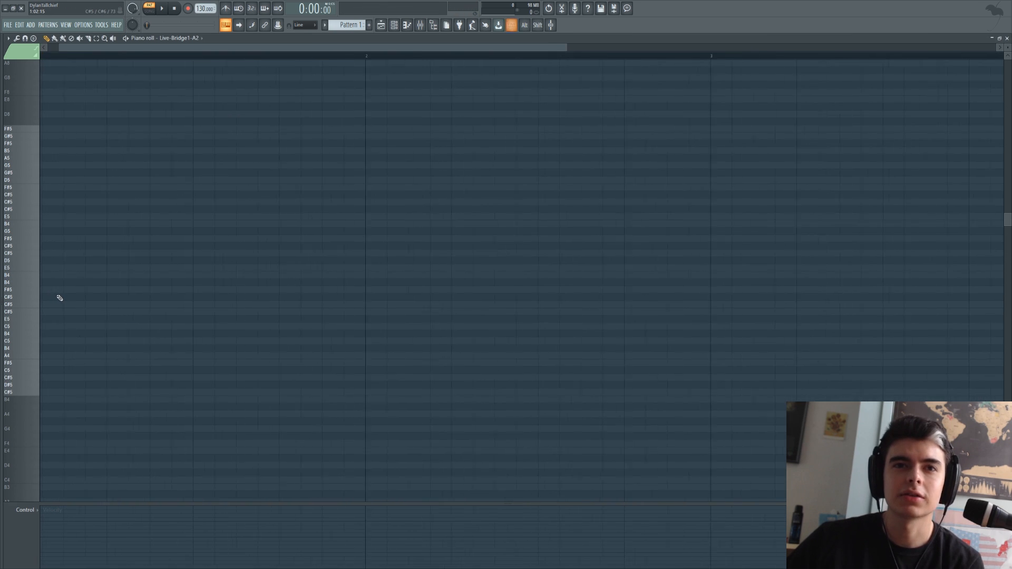
{"action": "scroll", "coordinate": [60, 298], "scroll_direction": "up", "scroll_amount": 1}
{"action": "scroll", "coordinate": [91, 328], "scroll_direction": "up", "scroll_amount": 3}
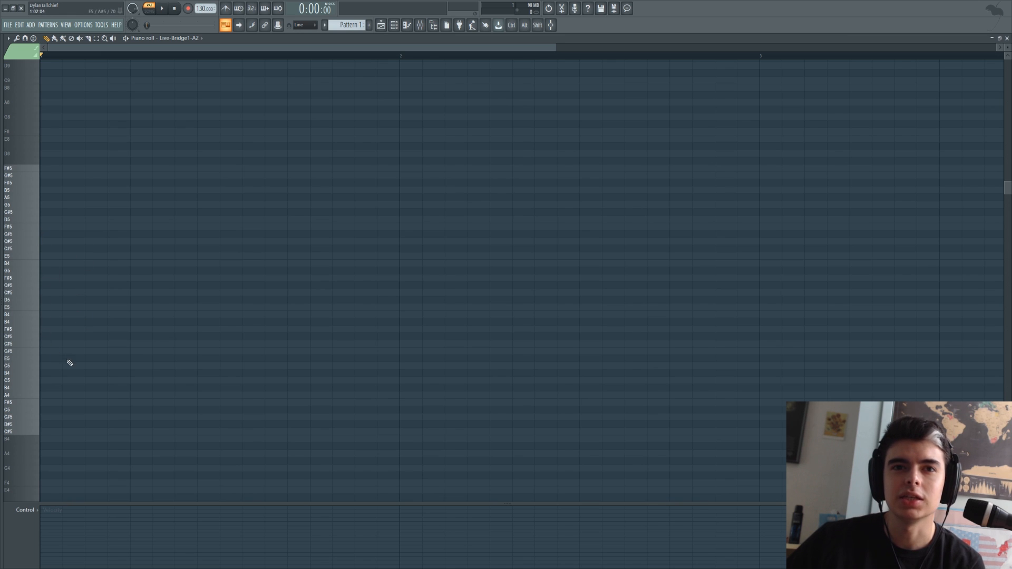
{"action": "left_click", "coordinate": [66, 308]}
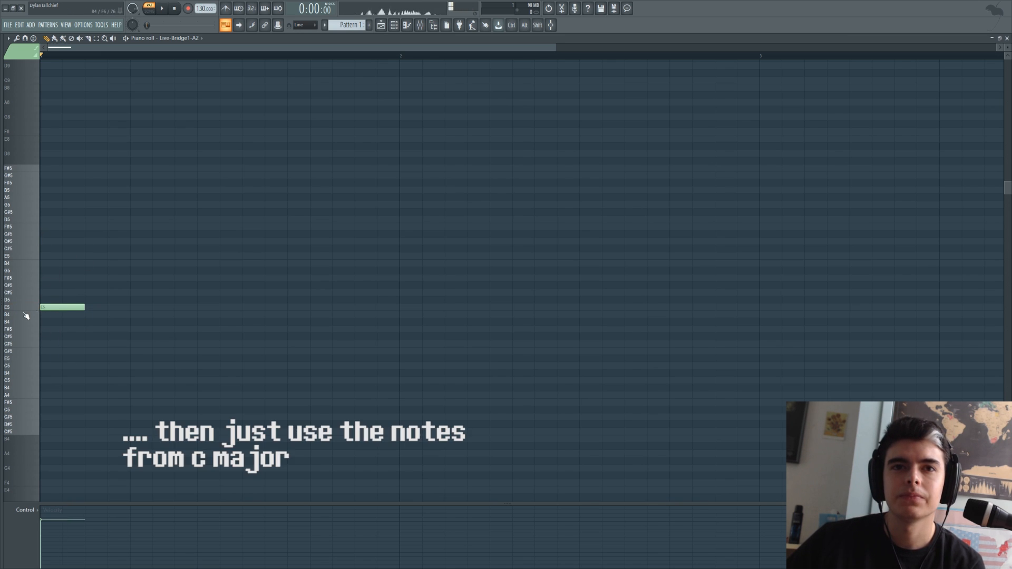
{"action": "left_click", "coordinate": [87, 300]}
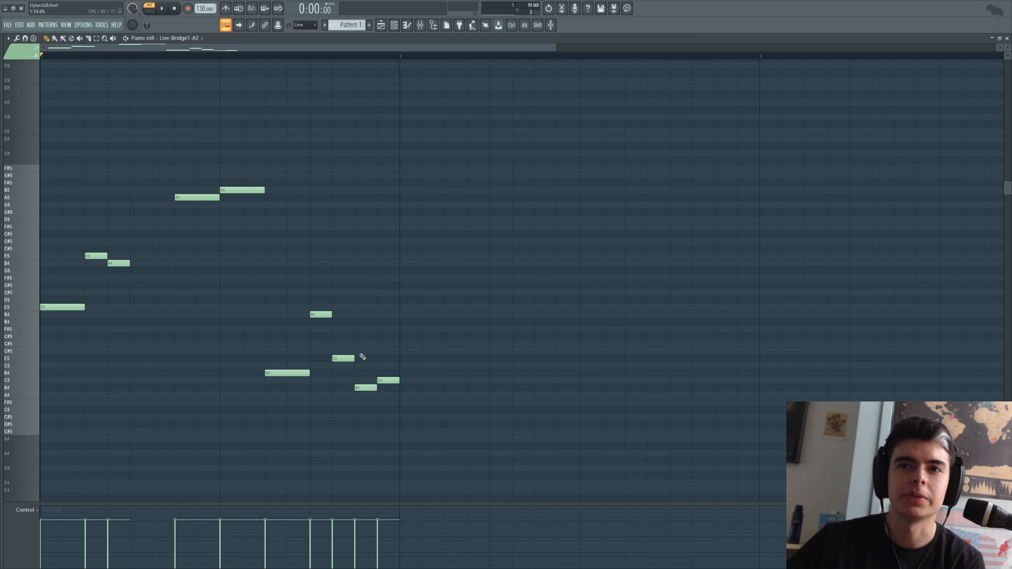
Place a short C#9 note above the slice range in the first bar and delete it.
{"action": "left_click_drag", "start_coordinate": [113, 139], "coordinate": [158, 138]}
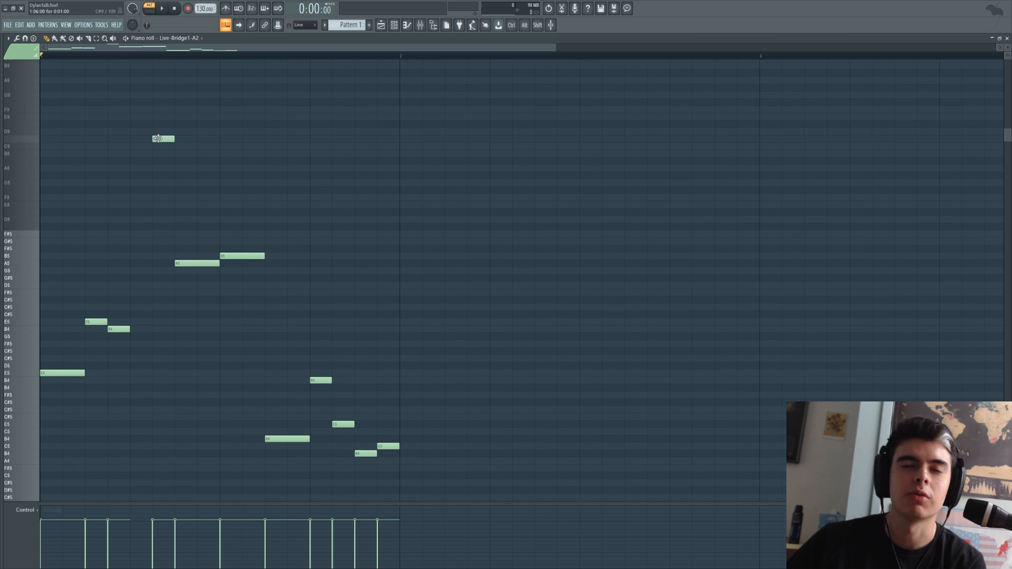
{"action": "right_click", "coordinate": [158, 138]}
{"action": "scroll", "coordinate": [244, 156], "scroll_direction": "down", "scroll_amount": 2}
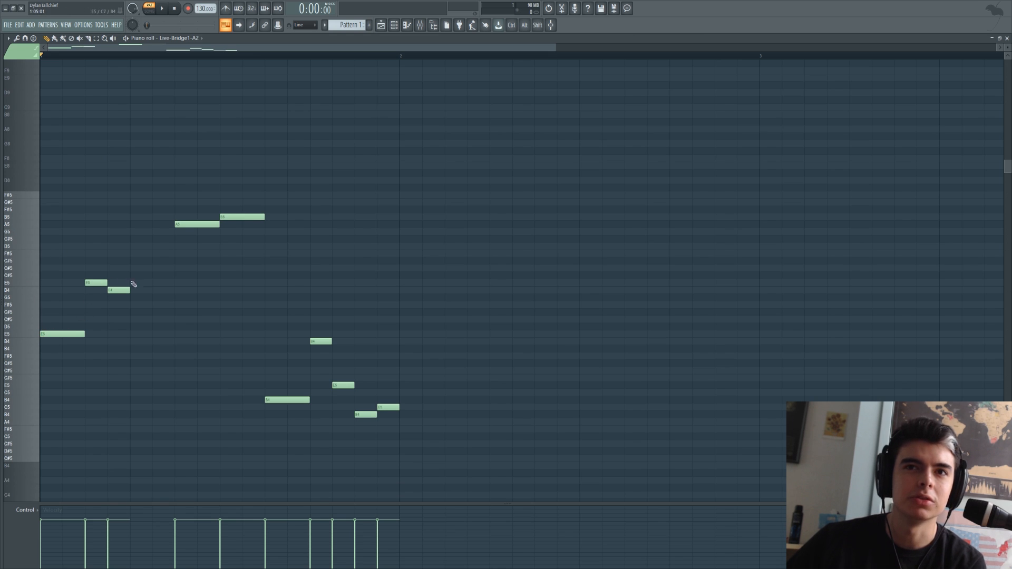
Audition the opening E5 note of the chop melody.
{"action": "scroll", "coordinate": [20, 320], "scroll_direction": "down", "scroll_amount": 1}
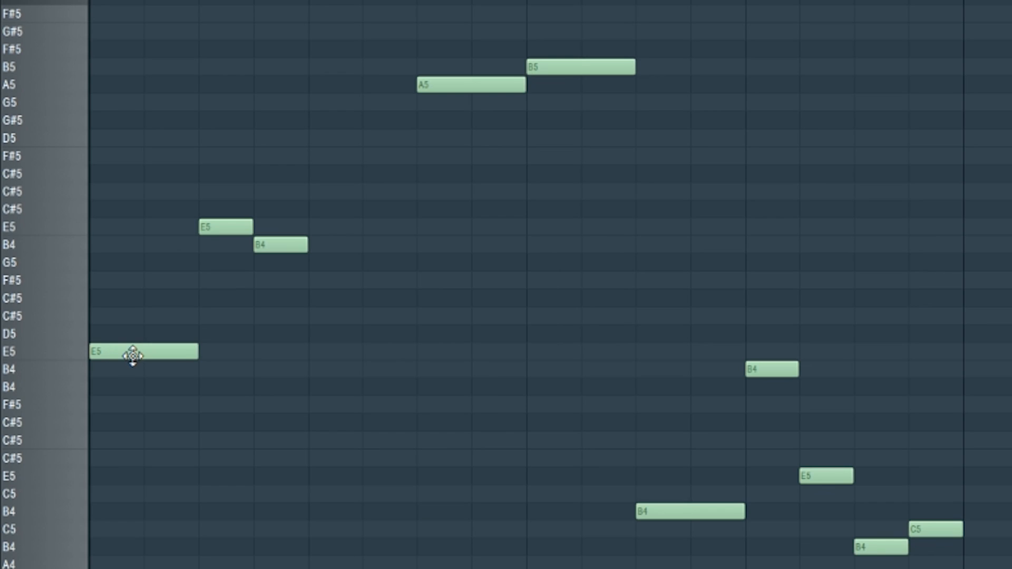
{"action": "mouse_move", "coordinate": [133, 356]}
{"action": "left_mouse_down"}
{"action": "mouse_move", "coordinate": [127, 337]}
{"action": "mouse_move", "coordinate": [136, 360]}
{"action": "left_mouse_up"}
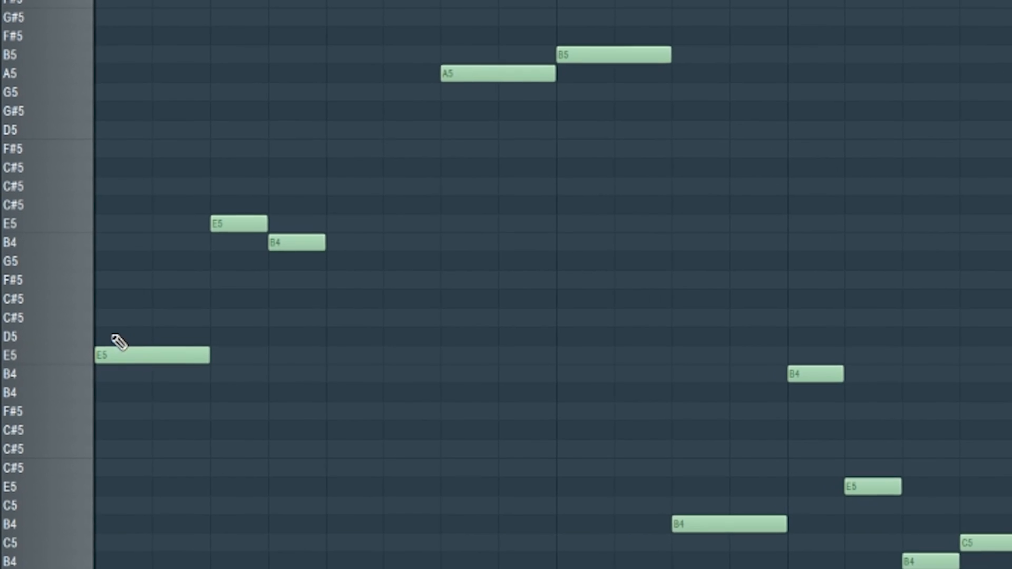
Audition slices near the gap in the chop melody and fill the space before the A5 note with an F#5 note.
{"action": "key", "text": "space"}
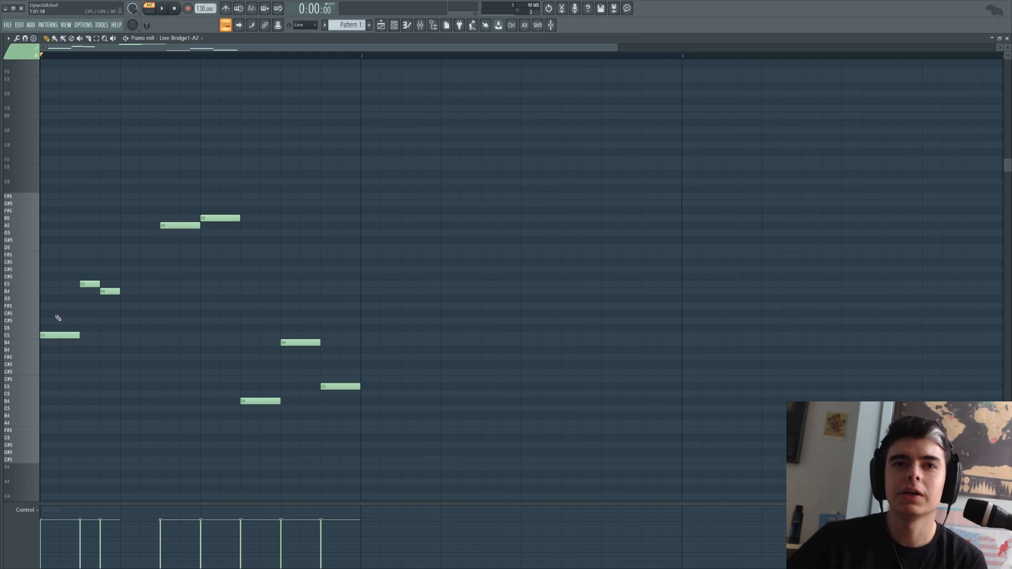
{"action": "left_click", "coordinate": [18, 321]}
{"action": "left_click", "coordinate": [19, 306]}
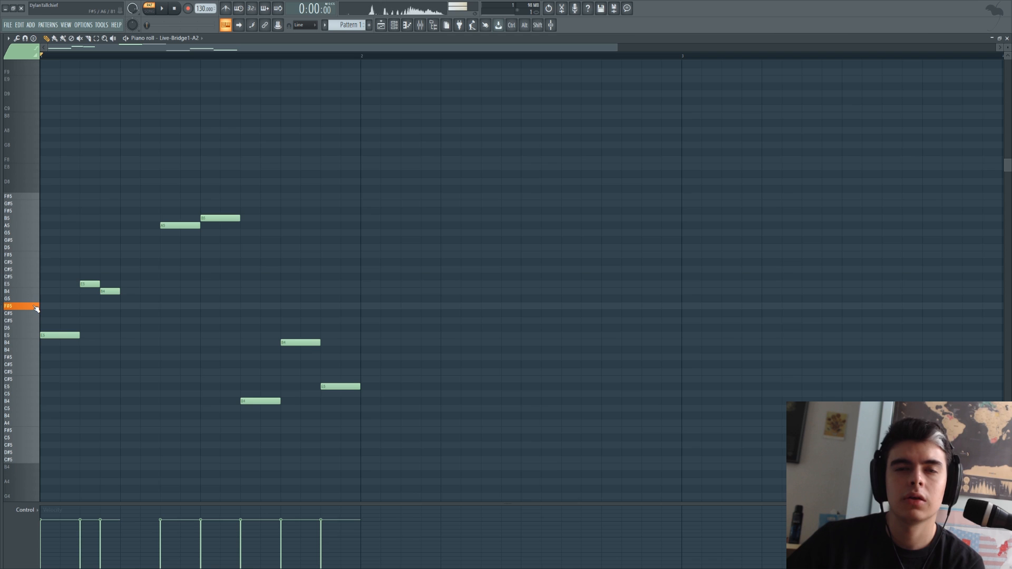
{"action": "left_click", "coordinate": [121, 306]}
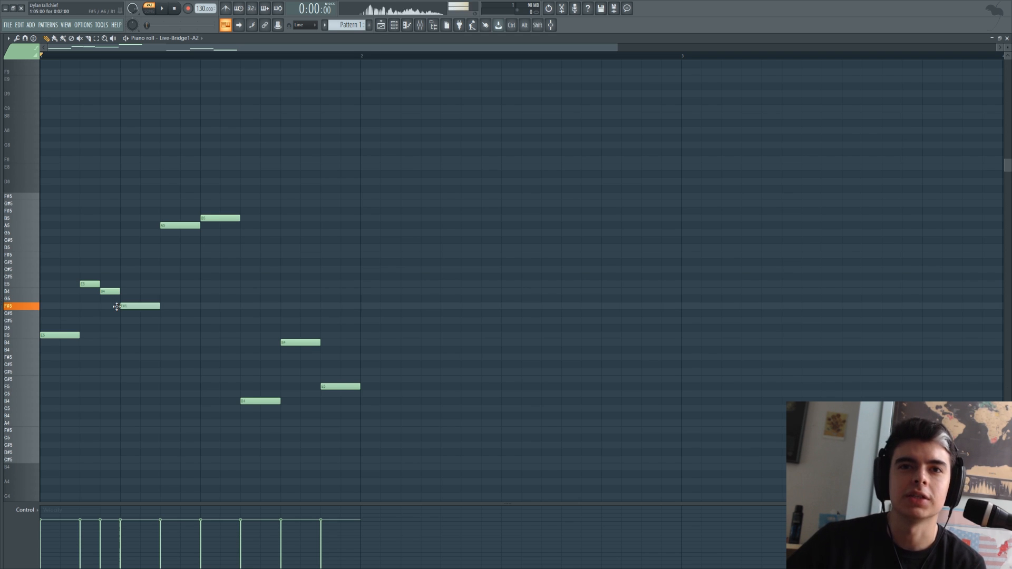
{"action": "scroll", "coordinate": [179, 295], "scroll_direction": "up", "scroll_amount": 3}
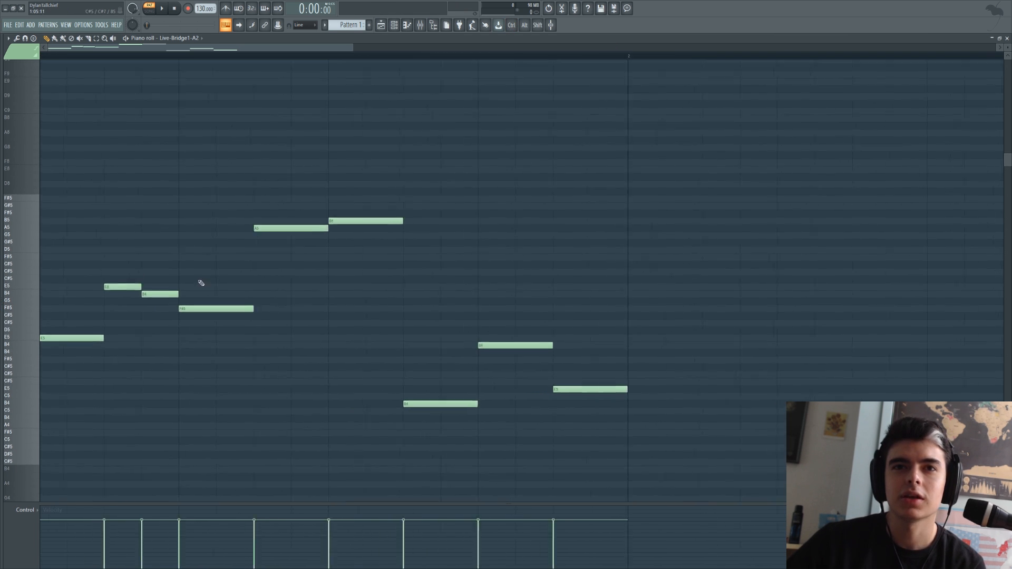
{"action": "scroll", "coordinate": [227, 301], "scroll_direction": "up", "scroll_amount": 2}
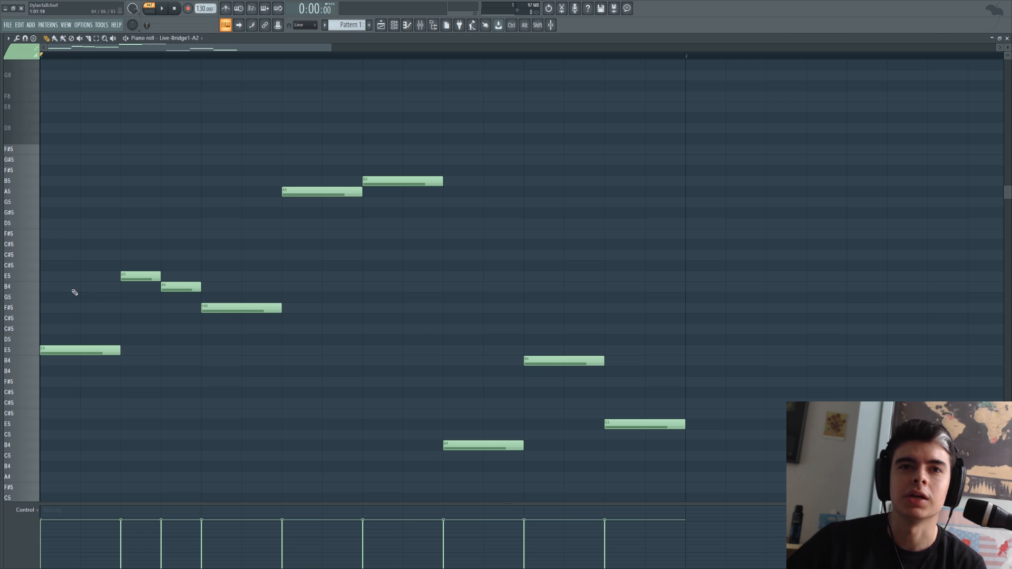
Add a very short G5 slide note above the start of the F#5 note and play the melody.
{"action": "left_click", "coordinate": [30, 299]}
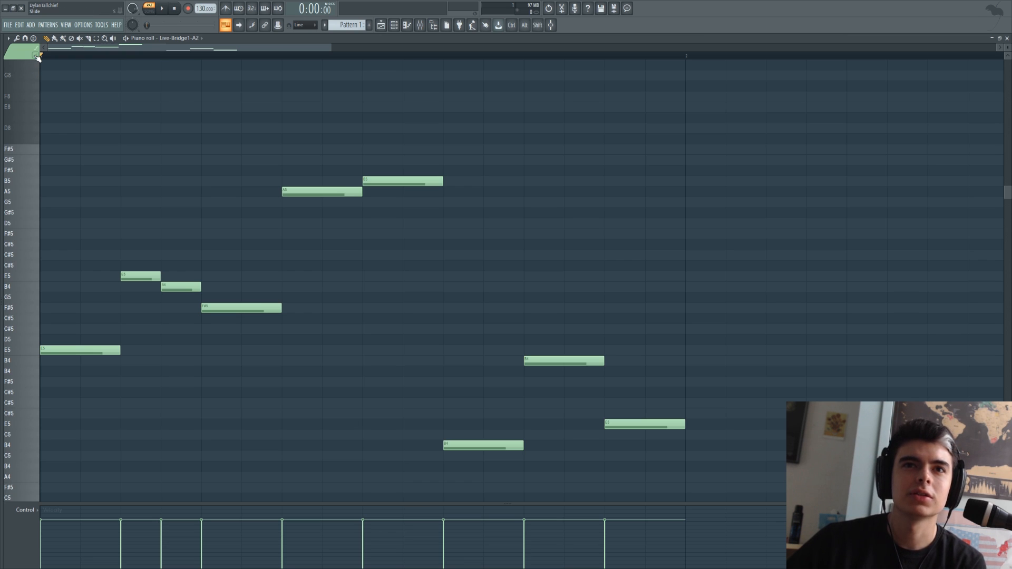
{"action": "left_click", "coordinate": [210, 299]}
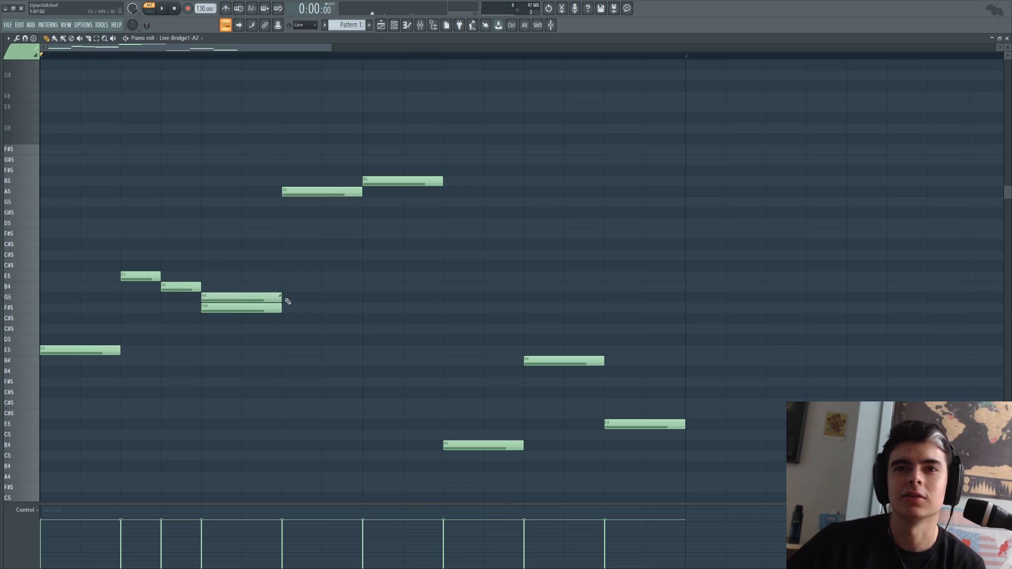
{"action": "mouse_move", "coordinate": [282, 297]}
{"action": "left_mouse_down"}
{"action": "mouse_move", "coordinate": [213, 298]}
{"action": "mouse_move", "coordinate": [271, 299]}
{"action": "left_mouse_up"}
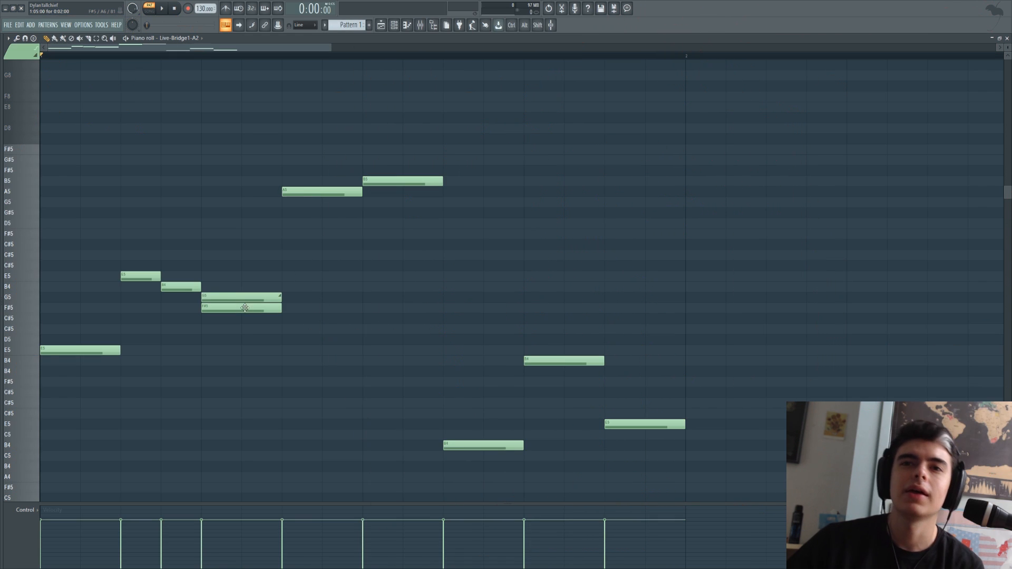
{"action": "left_click_drag", "start_coordinate": [279, 299], "coordinate": [207, 298]}
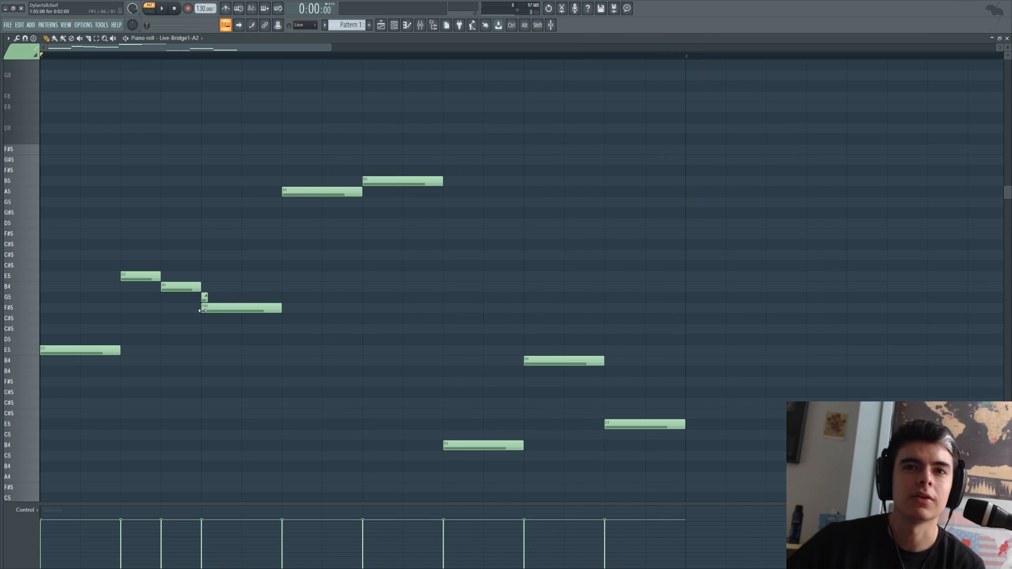
{"action": "key", "text": "space"}
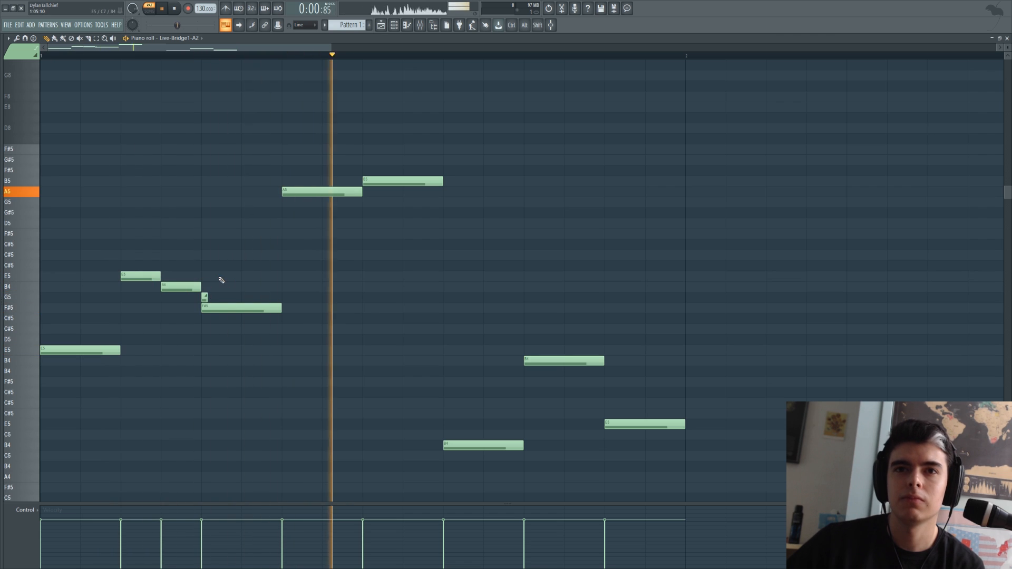
{"action": "key", "text": "space"}
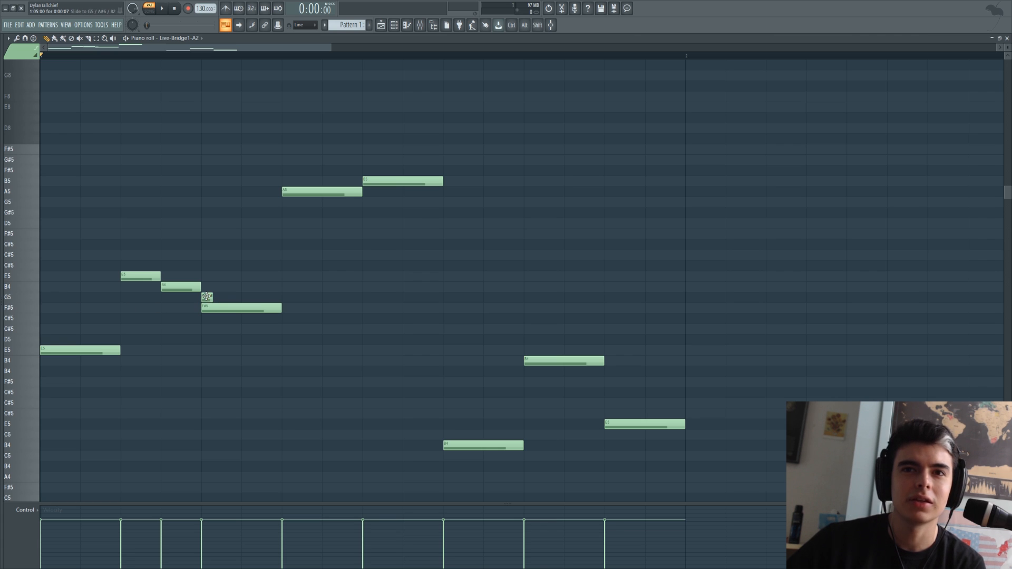
Move the short G5 slide note down to the C#5 row directly below the F#5 note.
{"action": "left_click_drag", "start_coordinate": [207, 297], "coordinate": [205, 322]}
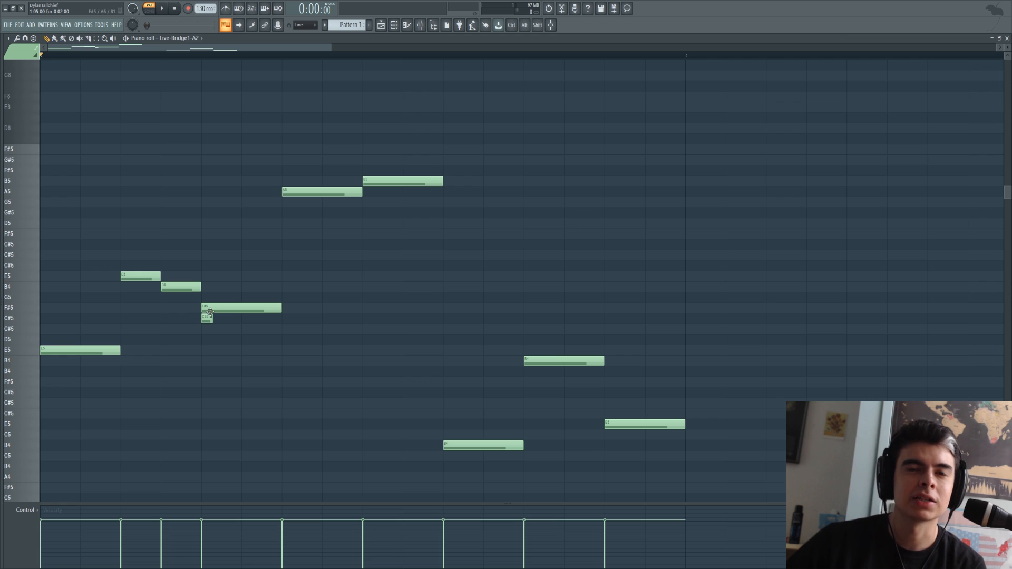
{"action": "left_click", "coordinate": [205, 320], "text": "ctrl+shift"}
{"action": "left_click", "coordinate": [219, 332], "text": "ctrl"}
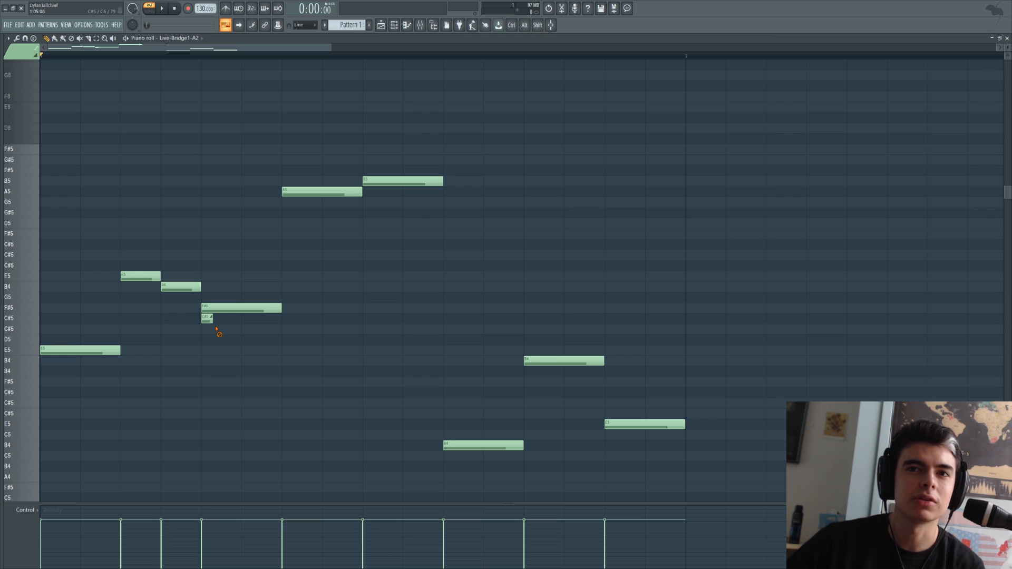
{"action": "left_click", "coordinate": [206, 322], "text": "ctrl+shift"}
{"action": "left_click", "coordinate": [210, 309], "text": "ctrl+shift"}
{"action": "left_click", "coordinate": [294, 312], "text": "ctrl"}
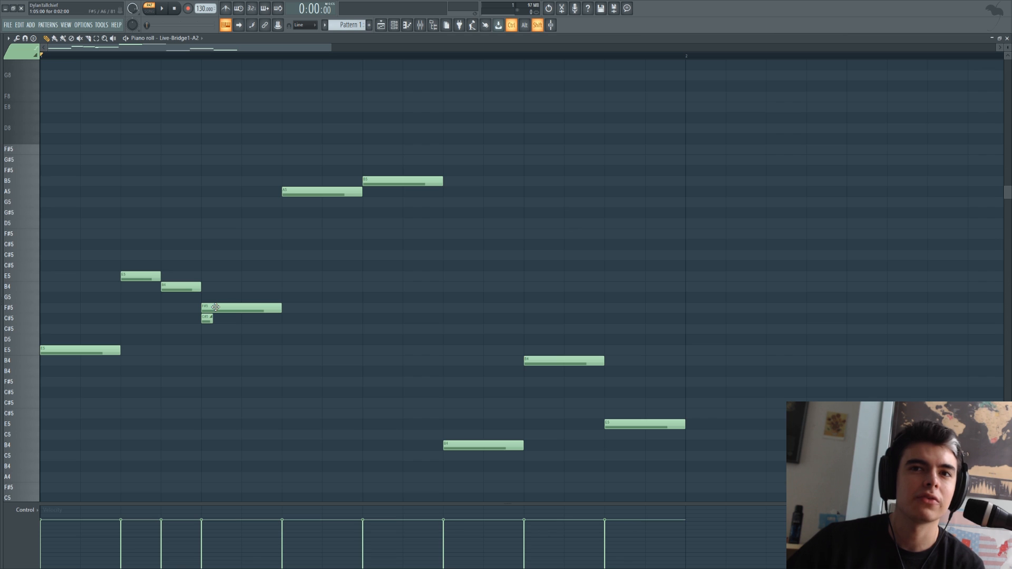
{"action": "left_click", "coordinate": [216, 307], "text": "ctrl+shift"}
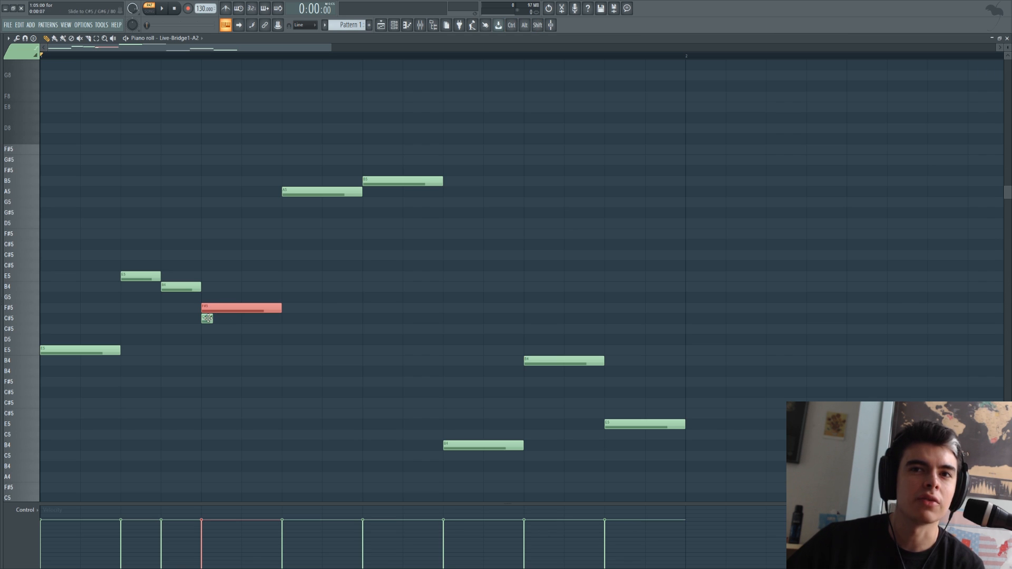
{"action": "left_click", "coordinate": [212, 331], "text": "ctrl"}
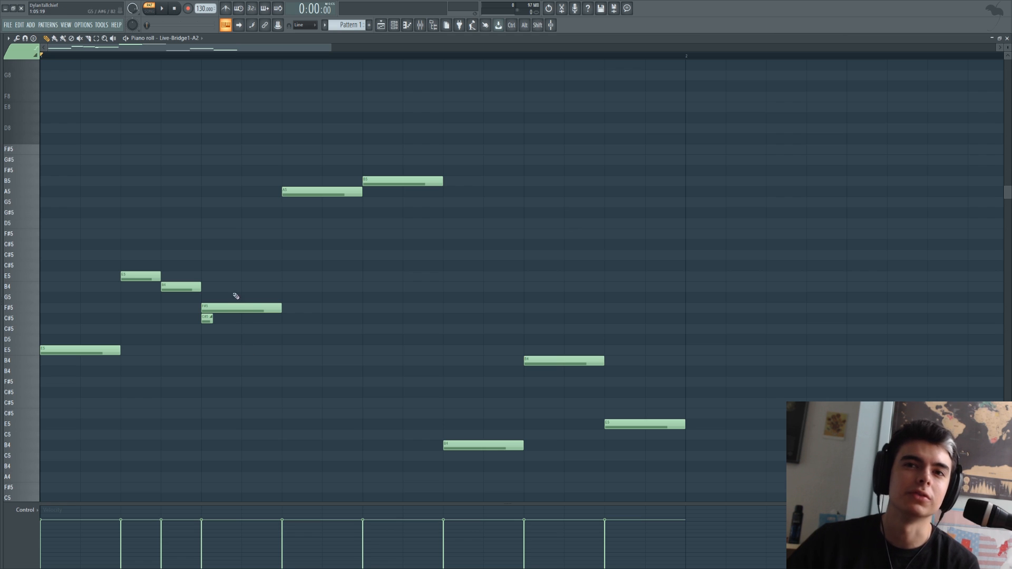
Play the melody, select the short C#5 slide note and try to transpose it up an octave.
{"action": "scroll", "coordinate": [243, 296], "scroll_direction": "up", "scroll_amount": 2}
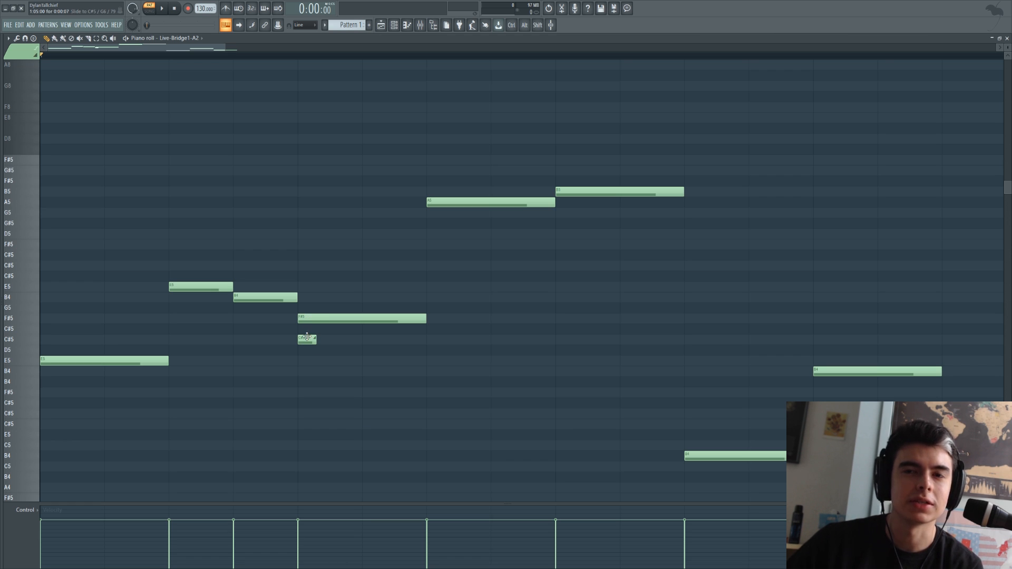
{"action": "key", "text": "space"}
{"action": "scroll", "coordinate": [300, 295], "scroll_direction": "down", "scroll_amount": 3}
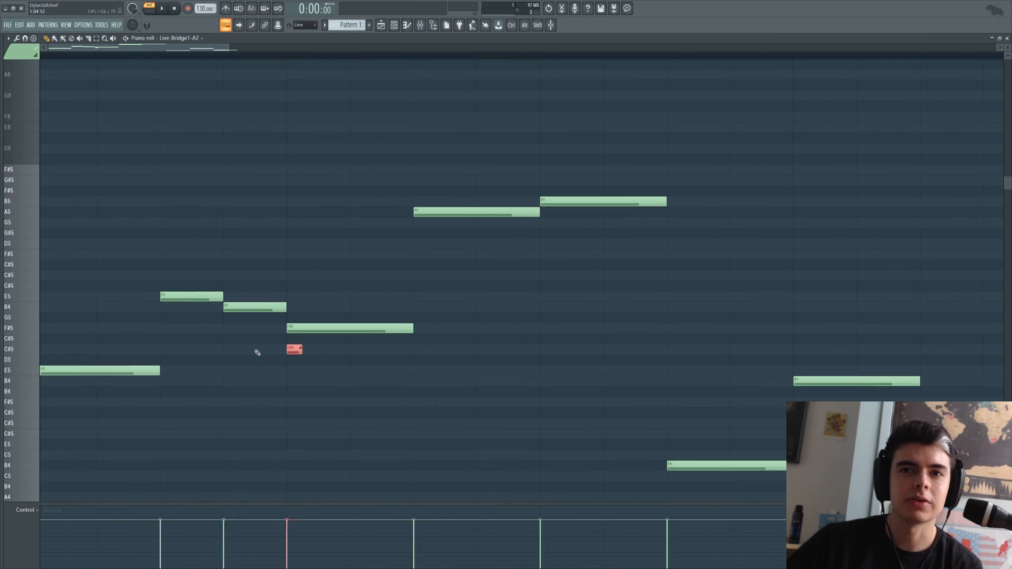
{"action": "left_click_drag", "start_coordinate": [276, 349], "coordinate": [299, 351]}
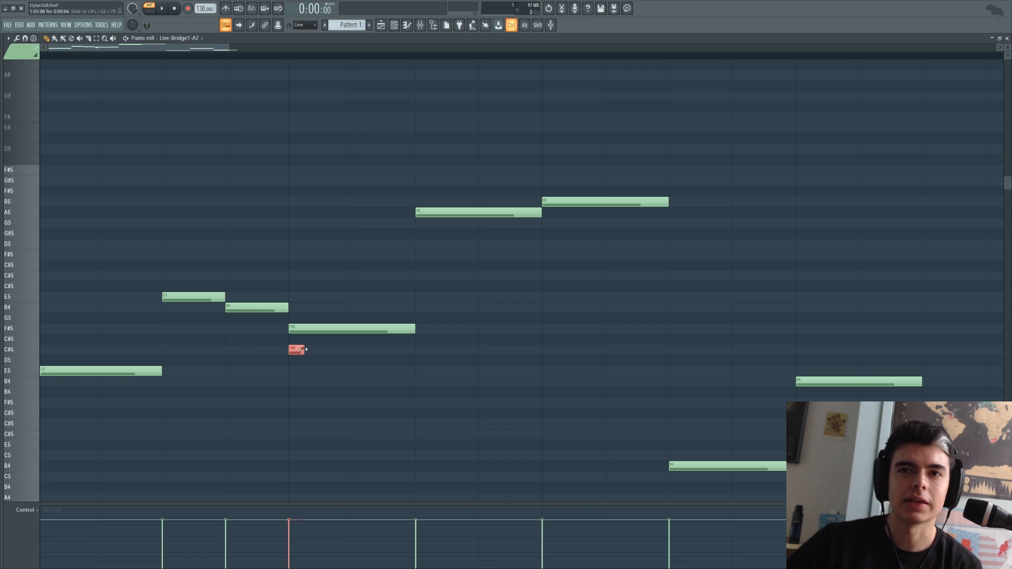
{"action": "key", "text": "ctrl+Up"}
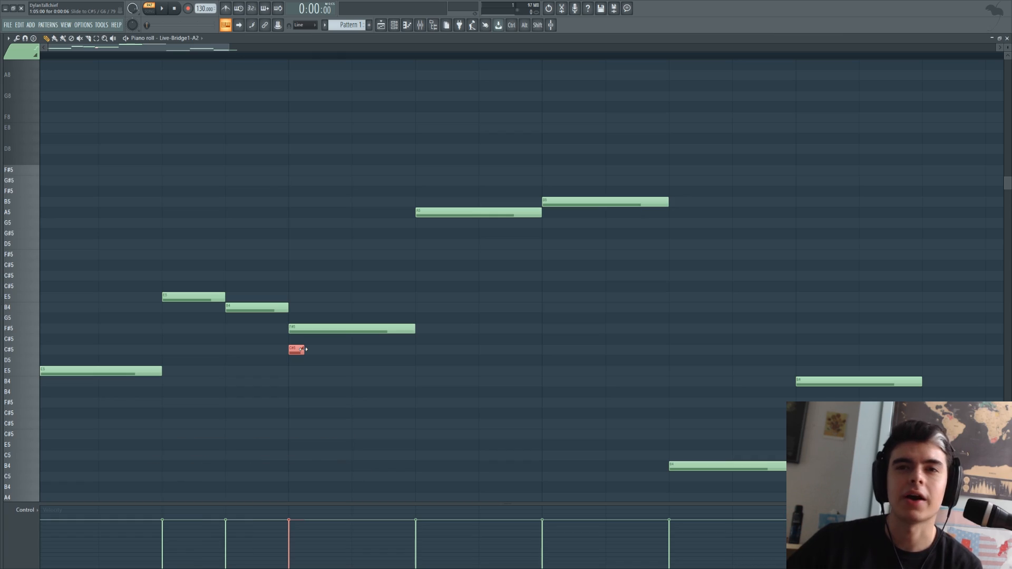
{"action": "key", "text": "ctrl+Up"}
Play the full 174 BPM arrangement in the playlist and examine its arp, bass, chord and drum tracks.
{"action": "key", "text": "space"}
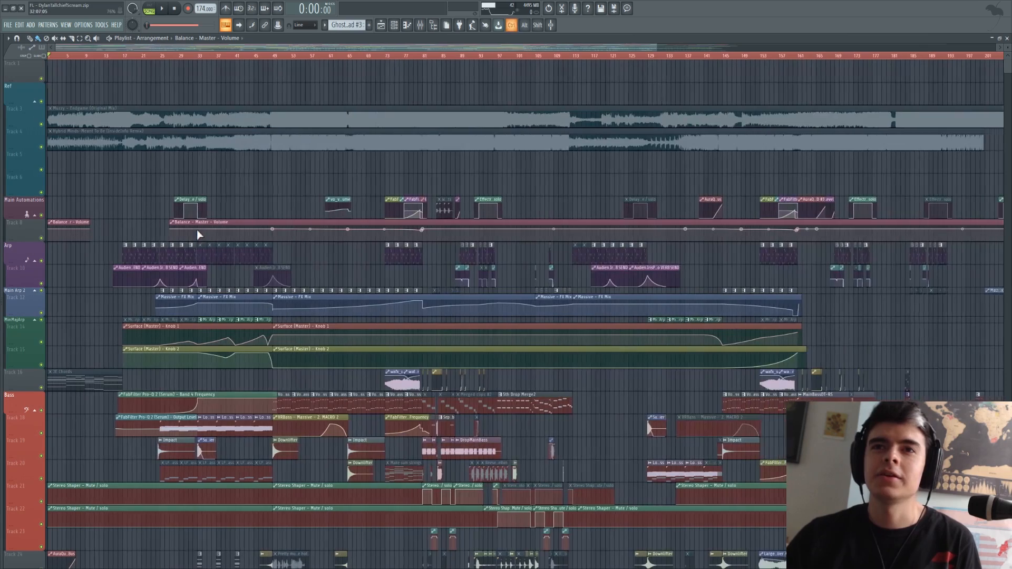
{"action": "scroll", "coordinate": [199, 235], "scroll_direction": "down", "scroll_amount": 1}
{"action": "scroll", "coordinate": [79, 250], "scroll_direction": "down", "scroll_amount": 4}
{"action": "scroll", "coordinate": [97, 226], "scroll_direction": "up", "scroll_amount": 4}
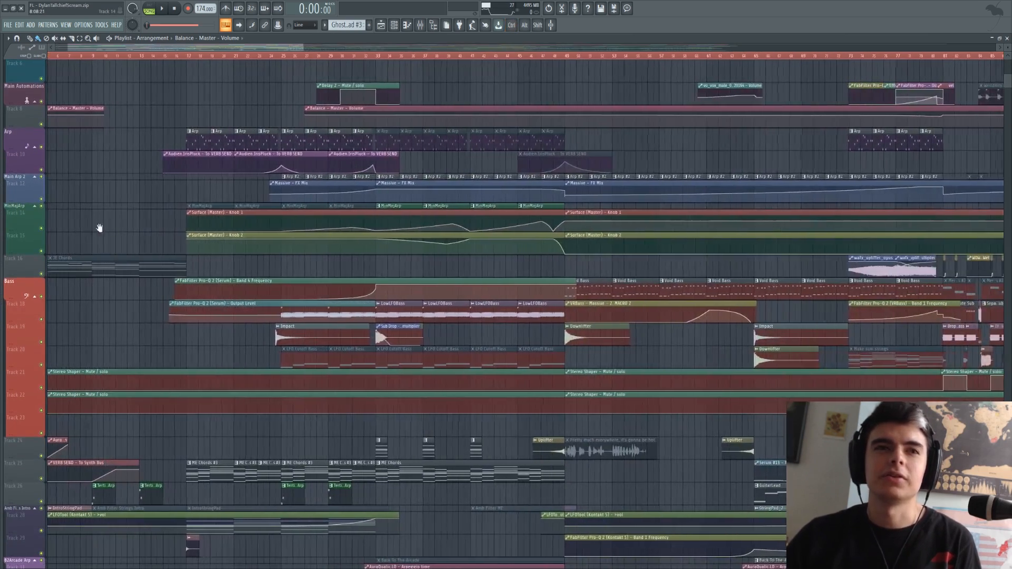
{"action": "scroll", "coordinate": [147, 260], "scroll_direction": "down", "scroll_amount": 4}
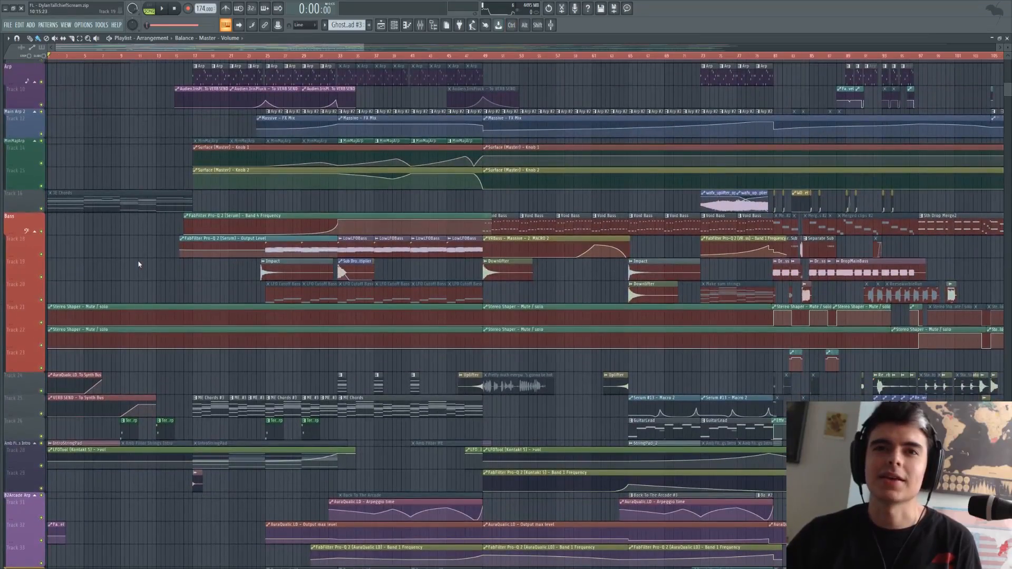
{"action": "scroll", "coordinate": [153, 238], "scroll_direction": "up", "scroll_amount": 2}
{"action": "scroll", "coordinate": [180, 228], "scroll_direction": "down", "scroll_amount": 3}
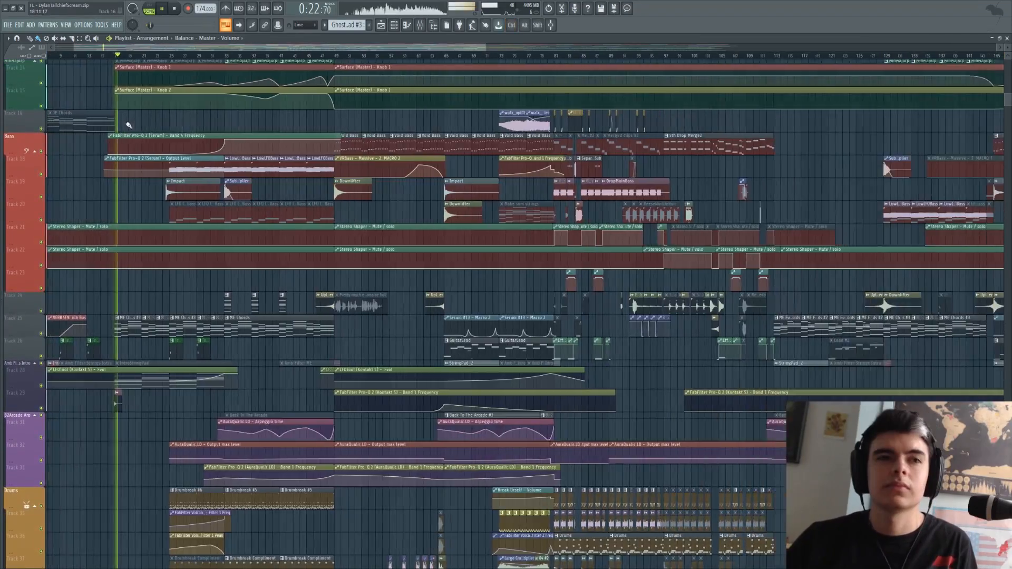
{"action": "scroll", "coordinate": [237, 174], "scroll_direction": "up", "scroll_amount": 2}
{"action": "scroll", "coordinate": [369, 240], "scroll_direction": "up", "scroll_amount": 4}
{"action": "scroll", "coordinate": [316, 200], "scroll_direction": "up", "scroll_amount": 3}
{"action": "scroll", "coordinate": [314, 199], "scroll_direction": "down", "scroll_amount": 4}
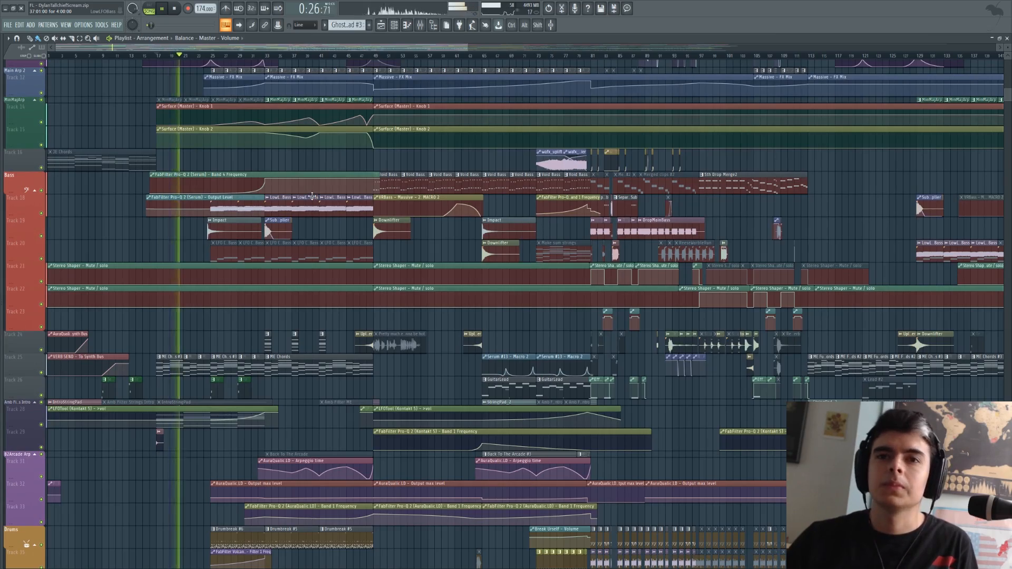
{"action": "scroll", "coordinate": [311, 195], "scroll_direction": "down", "scroll_amount": 4}
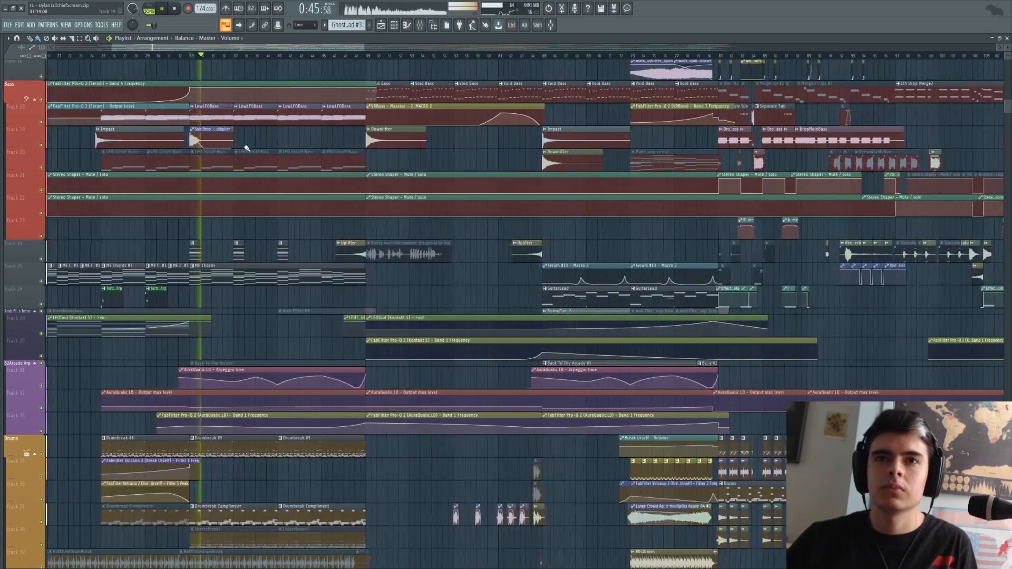
{"action": "scroll", "coordinate": [311, 189], "scroll_direction": "up", "scroll_amount": 5}
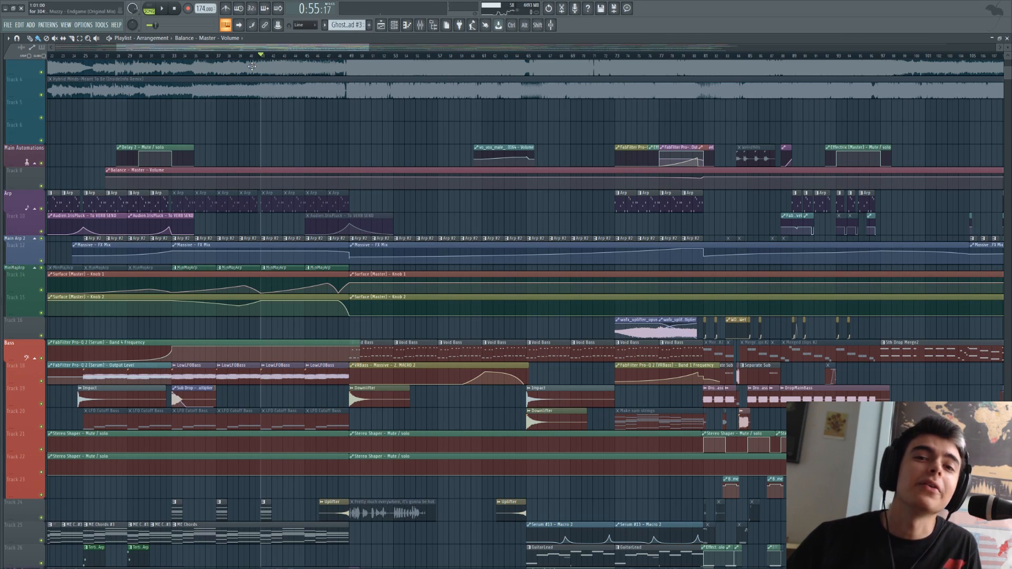
Cue playback at bar 81, where the DropMainBass clips begin, and show the tracks lower in the arrangement.
{"action": "left_click_drag", "start_coordinate": [432, 156], "coordinate": [335, 135]}
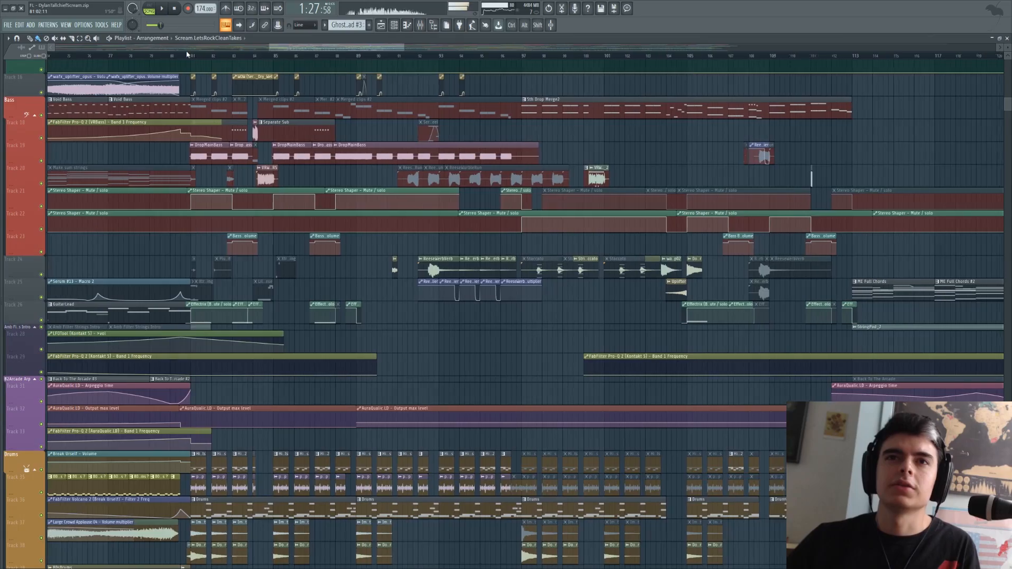
{"action": "left_click", "coordinate": [195, 56]}
{"action": "scroll", "coordinate": [206, 136], "scroll_direction": "up", "scroll_amount": 7}
{"action": "scroll", "coordinate": [226, 184], "scroll_direction": "up", "scroll_amount": 3}
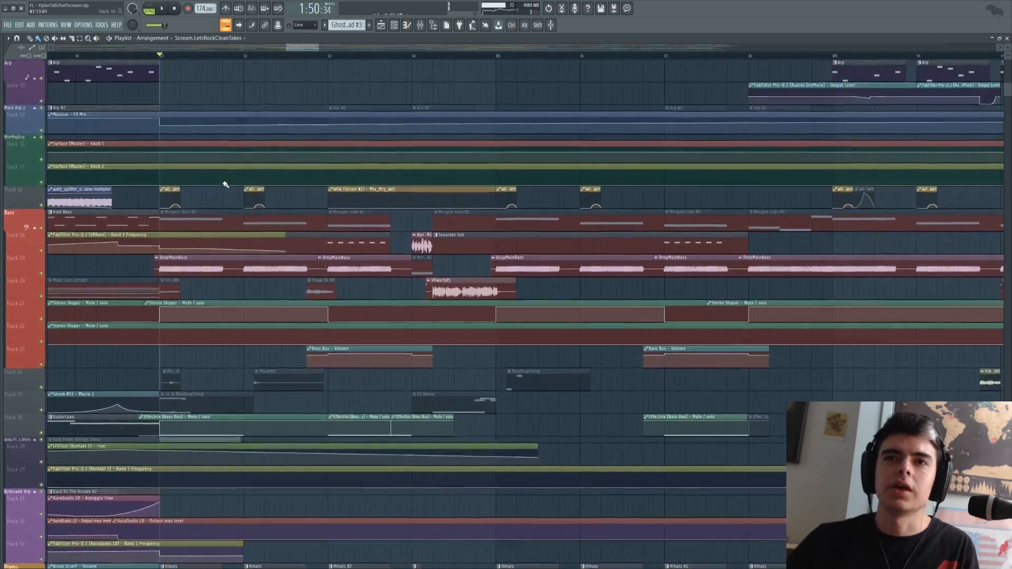
{"action": "scroll", "coordinate": [225, 185], "scroll_direction": "down", "scroll_amount": 10}
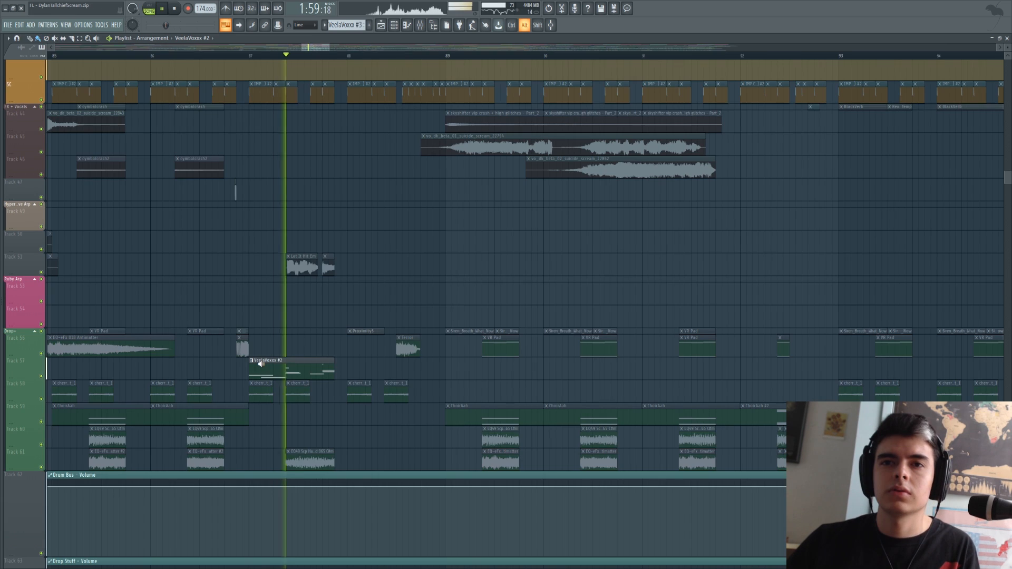
Open the VeelaVoxxx #2 pattern in the piano roll, examine its vocal chop notes and return to the playlist.
{"action": "double_click", "coordinate": [294, 364]}
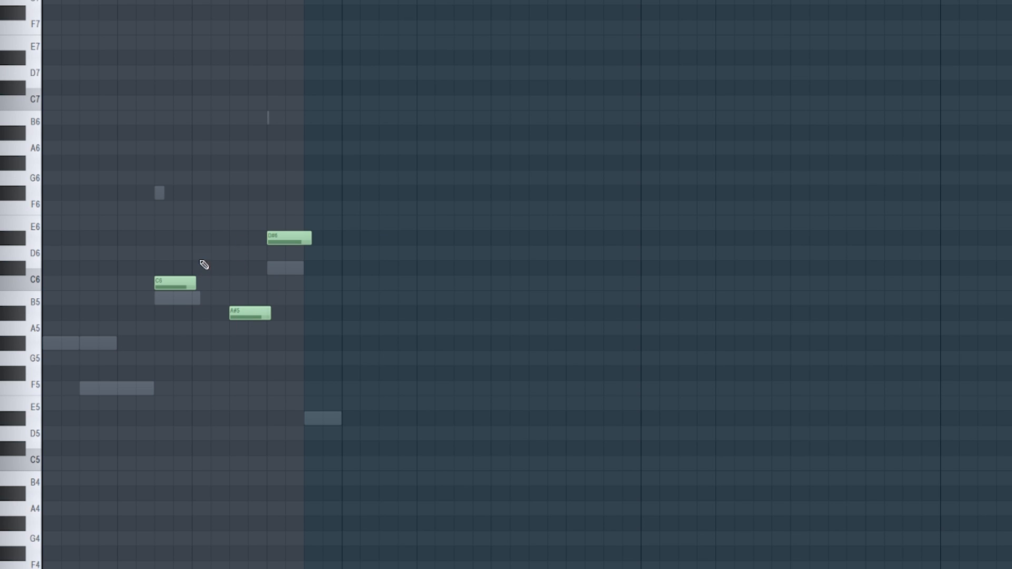
{"action": "scroll", "coordinate": [140, 249], "scroll_direction": "up", "scroll_amount": 3}
{"action": "left_click_drag", "start_coordinate": [135, 250], "coordinate": [269, 253]}
{"action": "right_click", "coordinate": [295, 222]}
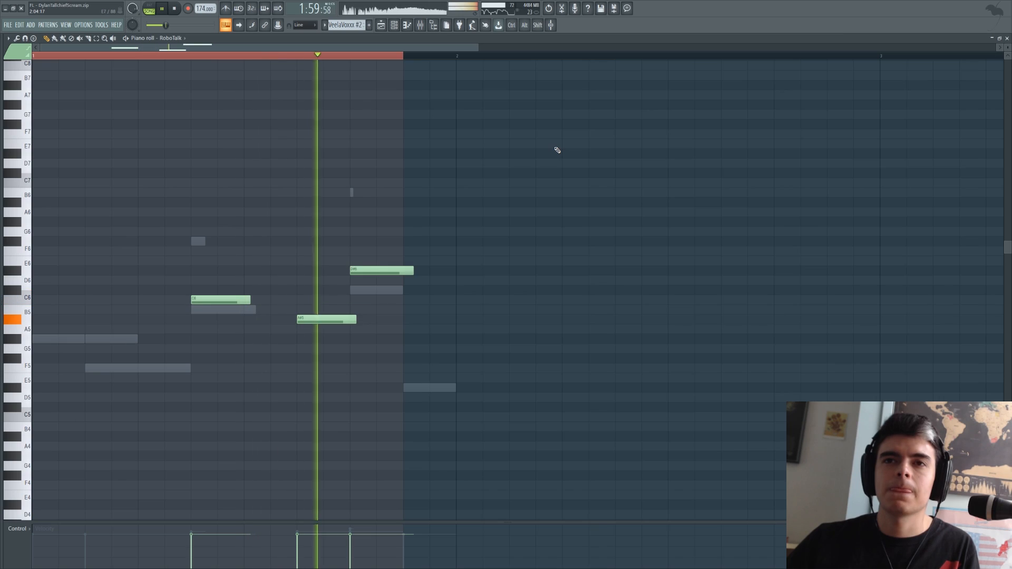
{"action": "key", "text": "F5"}
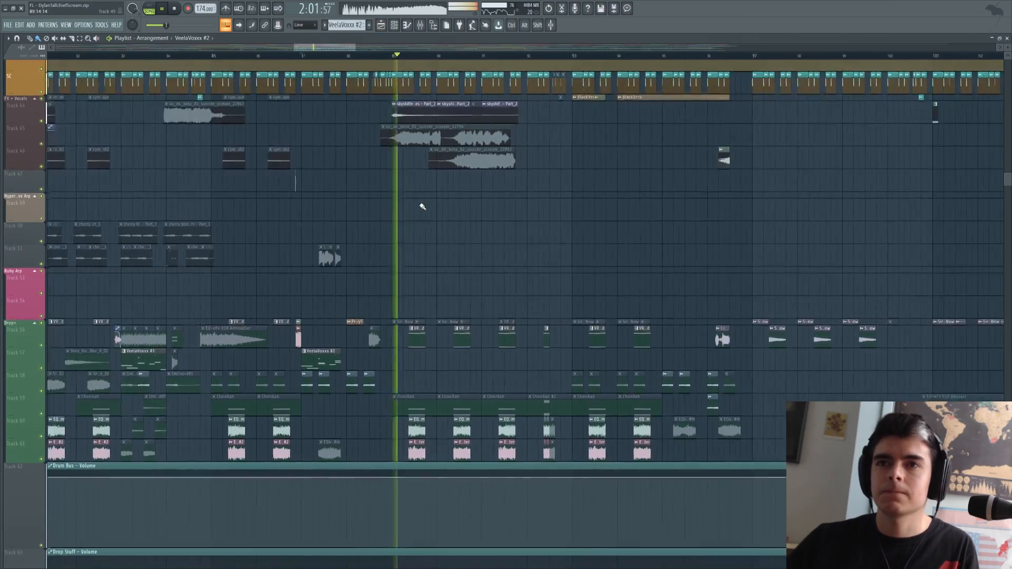
Stop playback and bring the earlier VeelaVoxxx pattern clip in the drop section into view.
{"action": "key", "text": "space"}
{"action": "scroll", "coordinate": [458, 219], "scroll_direction": "down", "scroll_amount": 3}
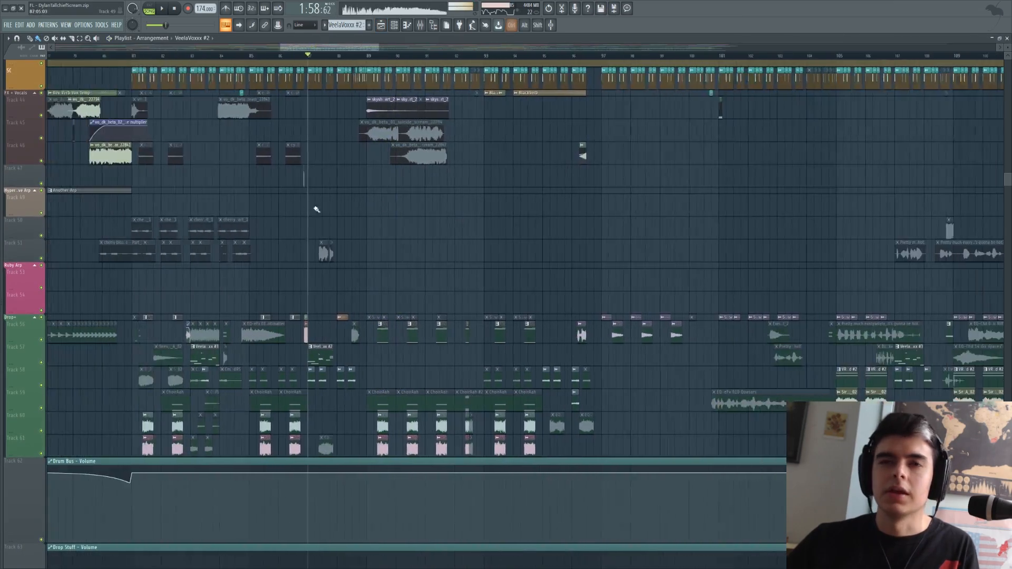
{"action": "left_click_drag", "start_coordinate": [317, 217], "coordinate": [424, 208]}
{"action": "scroll", "coordinate": [376, 234], "scroll_direction": "up", "scroll_amount": 4}
{"action": "scroll", "coordinate": [377, 234], "scroll_direction": "up", "scroll_amount": 2}
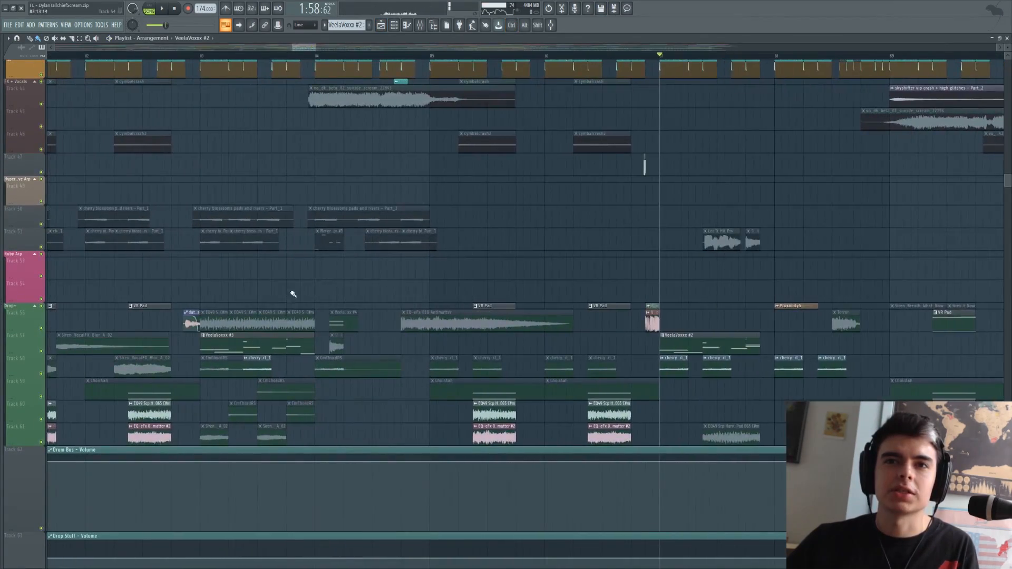
Survey the full 174 BPM arrangement in the playlist, from the reference tracks down to the Drum Bus and Drop Stuff volume automation.
{"action": "scroll", "coordinate": [268, 287], "scroll_direction": "down", "scroll_amount": 2}
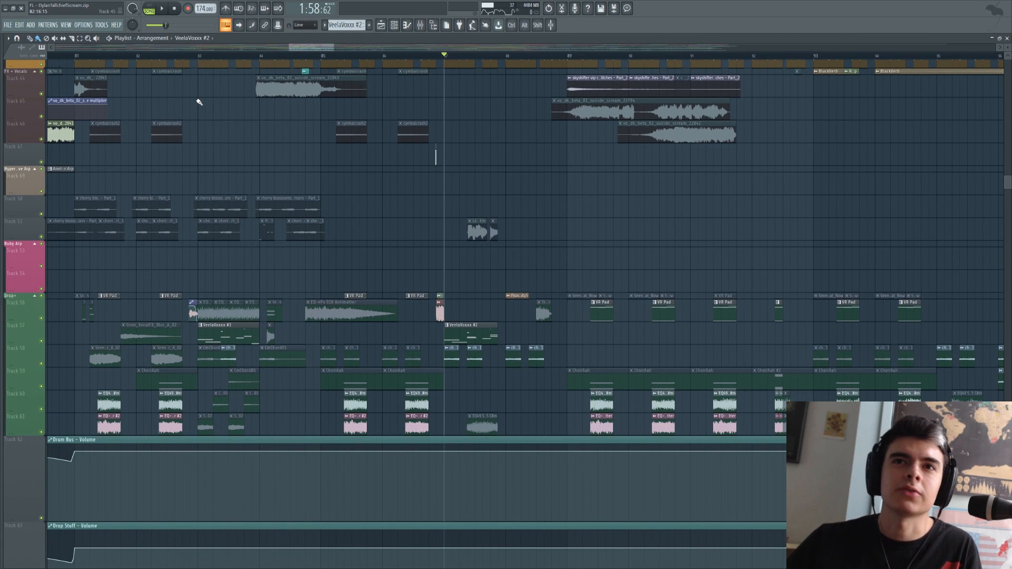
{"action": "scroll", "coordinate": [199, 78], "scroll_direction": "up", "scroll_amount": 2}
{"action": "left_click_drag", "start_coordinate": [271, 124], "coordinate": [364, 176]}
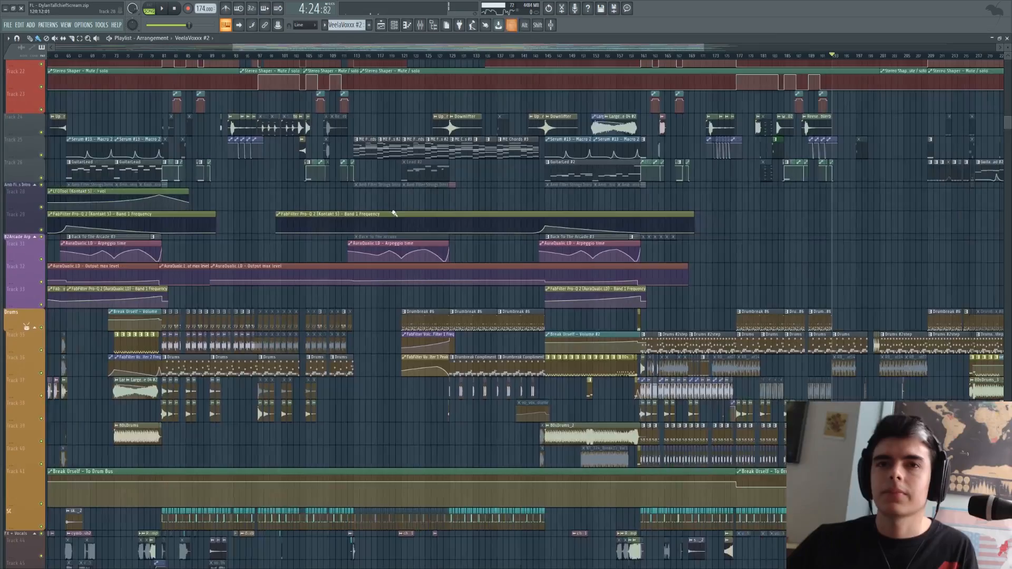
{"action": "scroll", "coordinate": [389, 212], "scroll_direction": "down", "scroll_amount": 2}
{"action": "scroll", "coordinate": [385, 212], "scroll_direction": "down", "scroll_amount": 5}
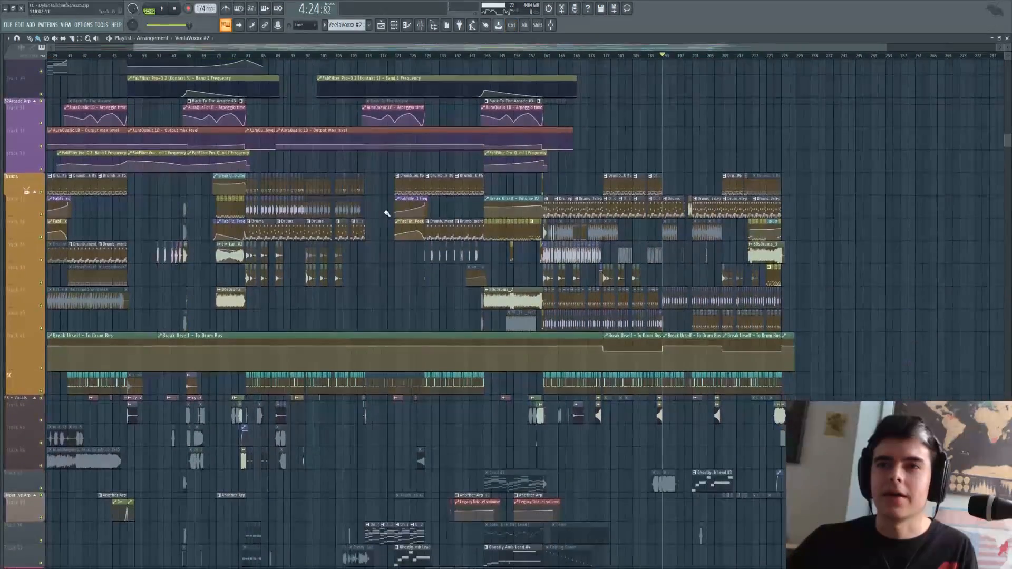
{"action": "scroll", "coordinate": [368, 224], "scroll_direction": "down", "scroll_amount": 1}
{"action": "scroll", "coordinate": [367, 224], "scroll_direction": "down", "scroll_amount": 4}
{"action": "scroll", "coordinate": [327, 210], "scroll_direction": "up", "scroll_amount": 7}
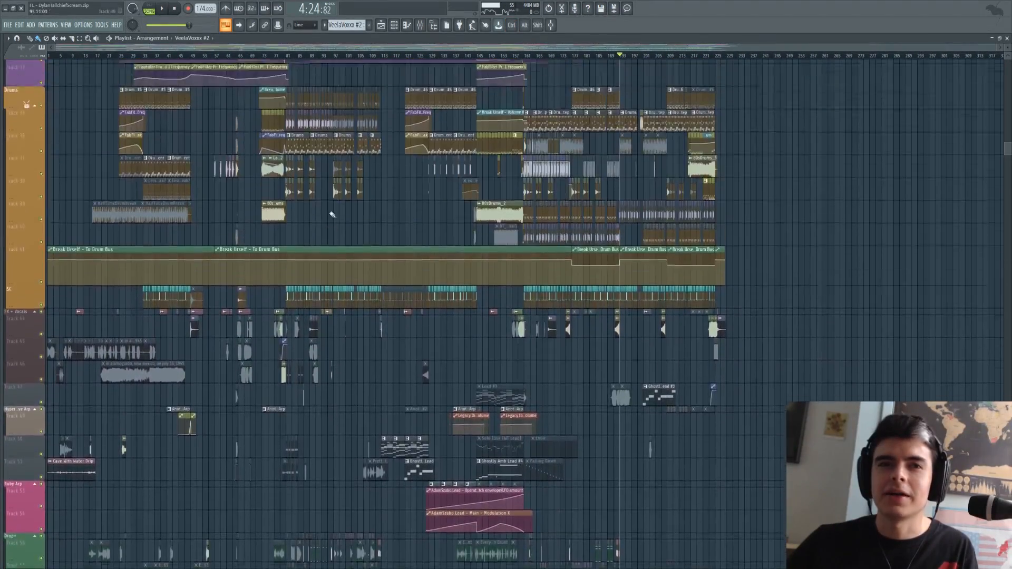
{"action": "scroll", "coordinate": [318, 204], "scroll_direction": "up", "scroll_amount": 8}
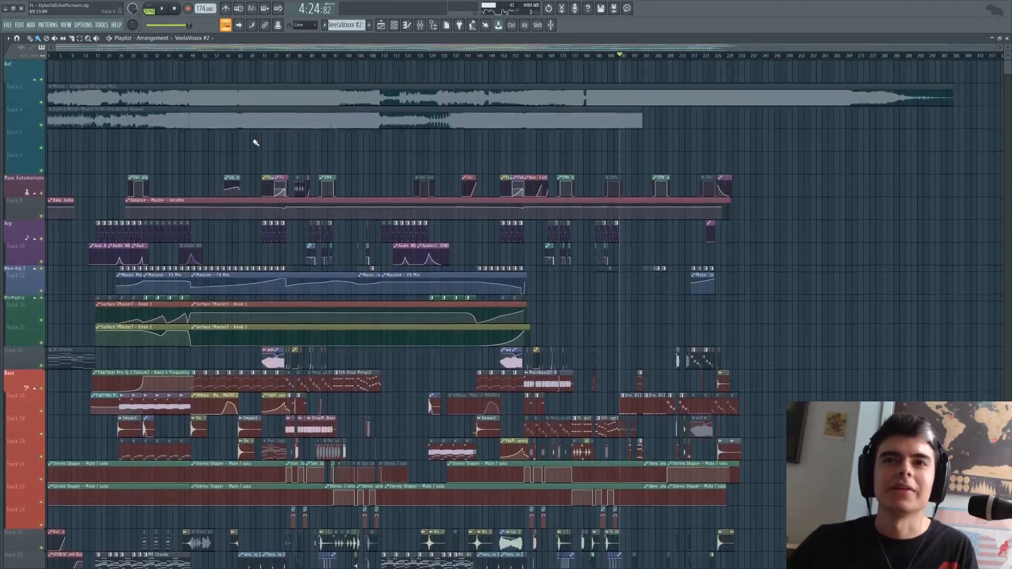
{"action": "scroll", "coordinate": [255, 144], "scroll_direction": "down", "scroll_amount": 15}
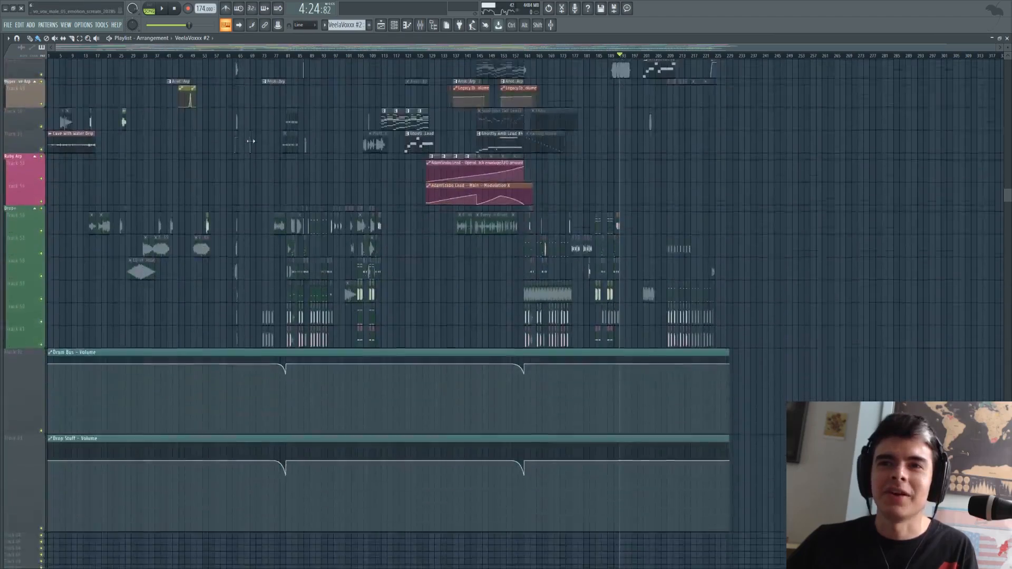
{"action": "scroll", "coordinate": [252, 142], "scroll_direction": "up", "scroll_amount": 5}
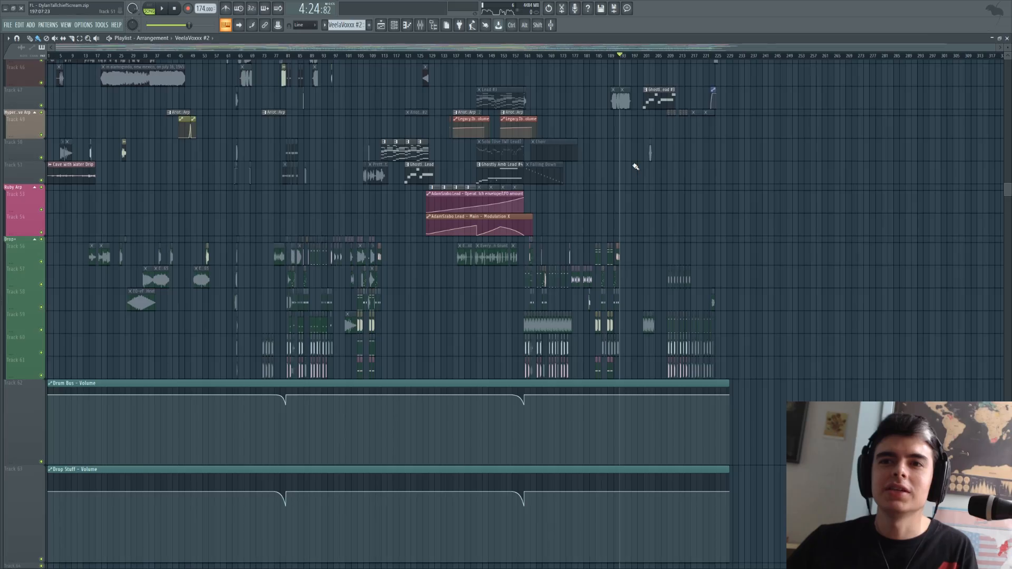
{"action": "scroll", "coordinate": [446, 206], "scroll_direction": "up", "scroll_amount": 10}
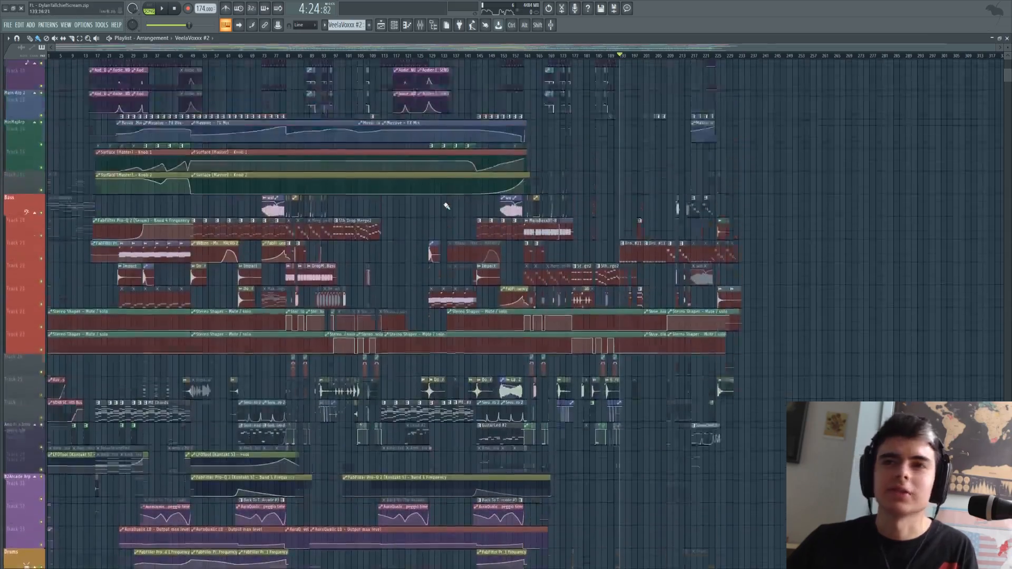
{"action": "scroll", "coordinate": [446, 206], "scroll_direction": "up", "scroll_amount": 4}
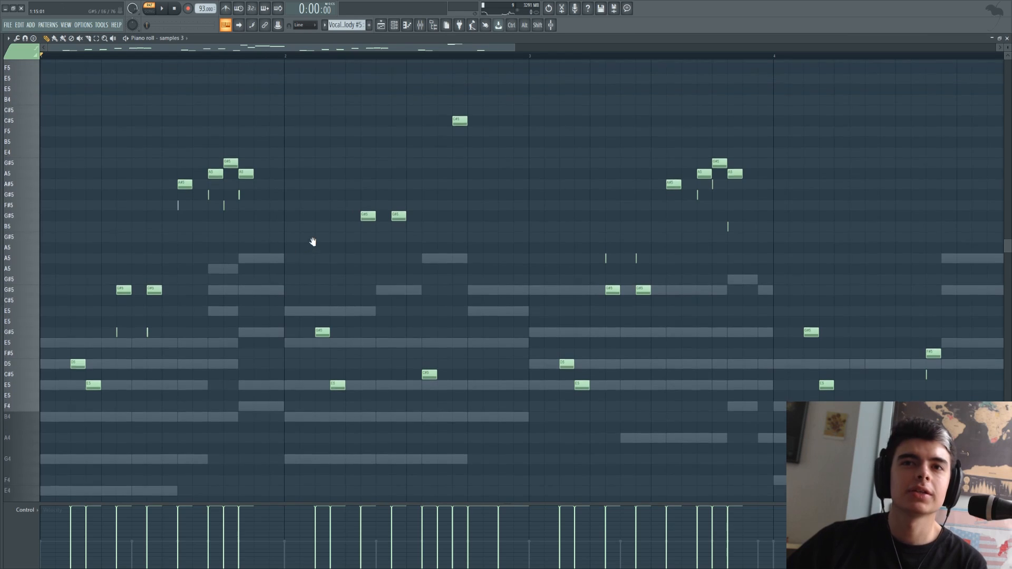
Play the samples 3 vocal chop pattern in the 93 BPM project and follow its notes against the ghost chords in the piano roll.
{"action": "scroll", "coordinate": [316, 245], "scroll_direction": "down", "scroll_amount": 2}
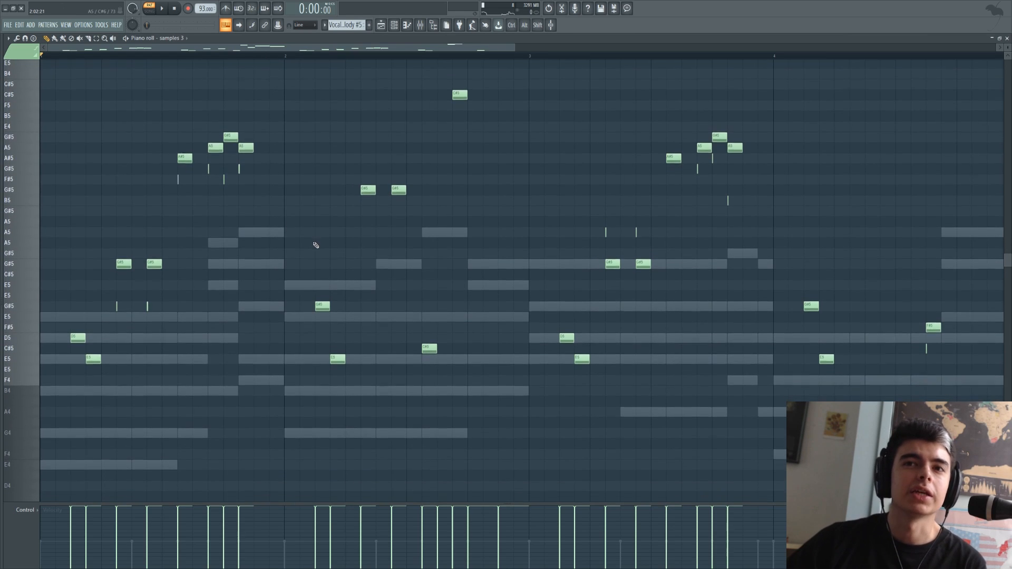
{"action": "scroll", "coordinate": [312, 235], "scroll_direction": "up", "scroll_amount": 2}
{"action": "scroll", "coordinate": [313, 240], "scroll_direction": "down", "scroll_amount": 2}
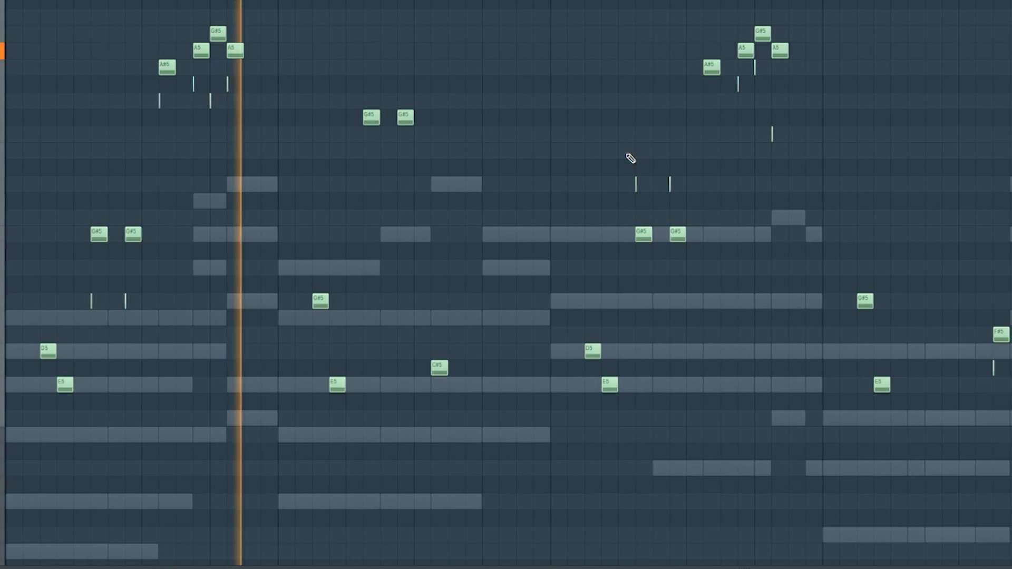
{"action": "scroll", "coordinate": [609, 158], "scroll_direction": "up", "scroll_amount": 3}
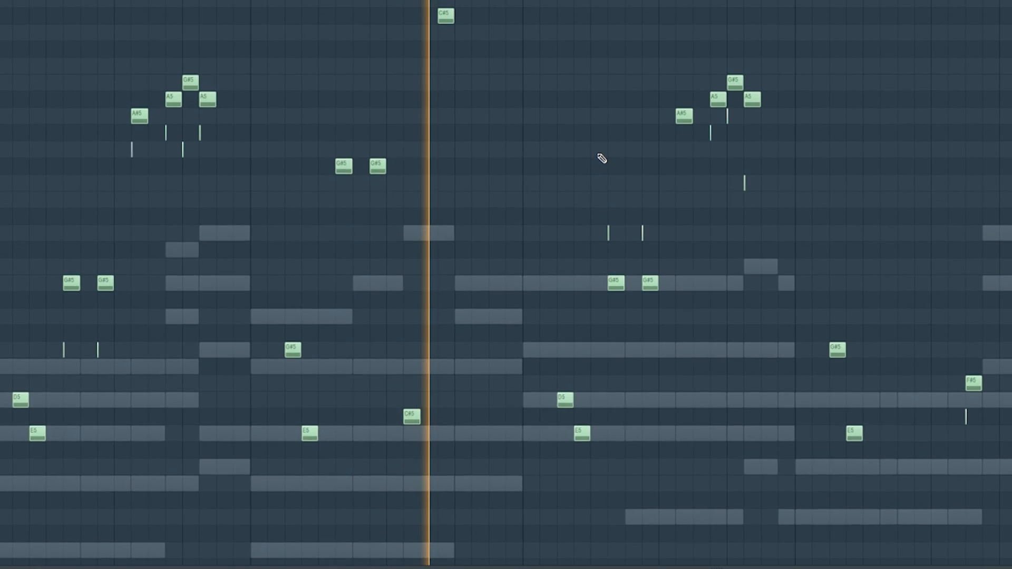
{"action": "scroll", "coordinate": [609, 158], "scroll_direction": "down", "scroll_amount": 3}
{"action": "scroll", "coordinate": [920, 251], "scroll_direction": "up", "scroll_amount": 10}
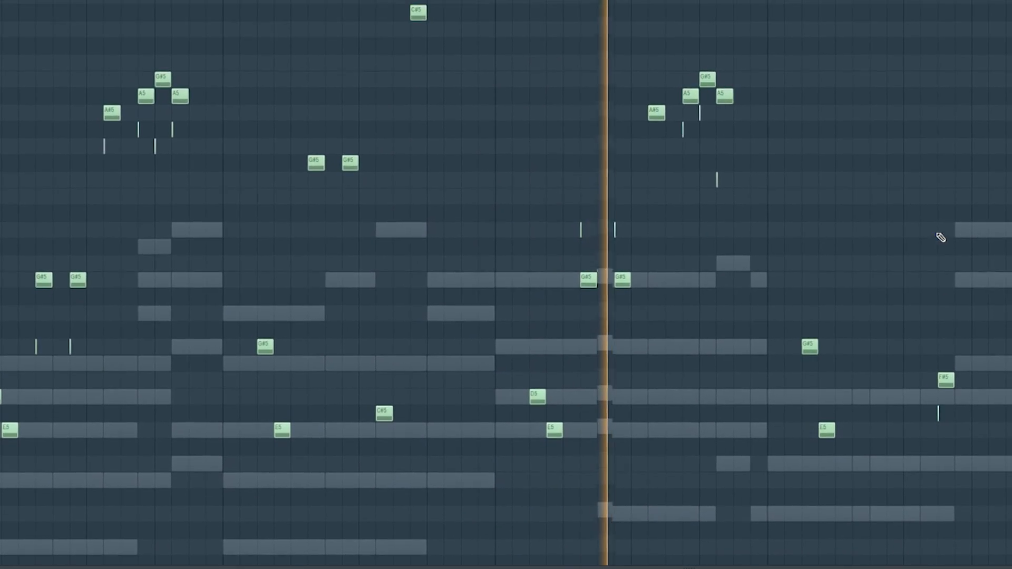
{"action": "scroll", "coordinate": [930, 235], "scroll_direction": "down", "scroll_amount": 10}
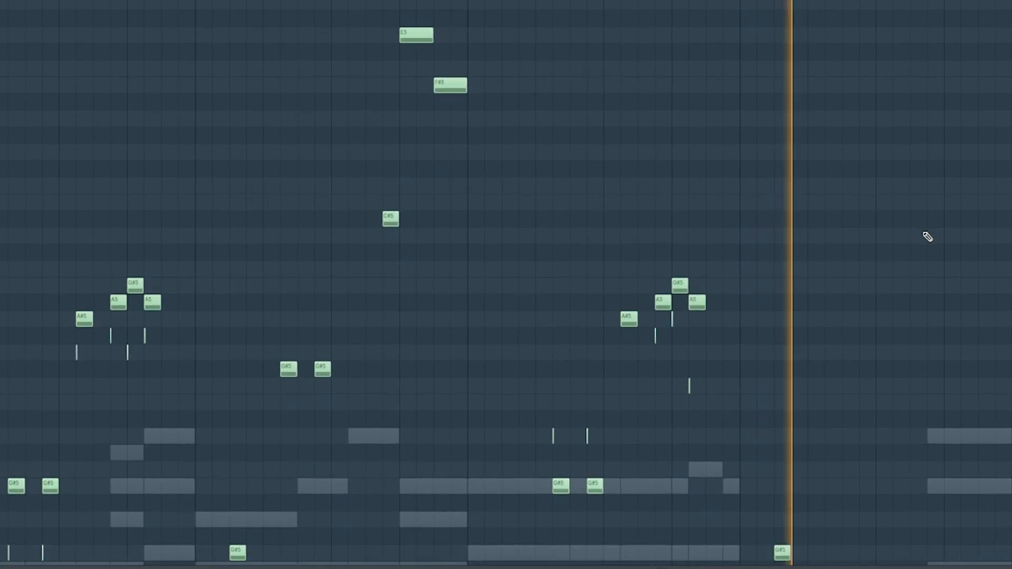
{"action": "scroll", "coordinate": [909, 236], "scroll_direction": "up", "scroll_amount": 10}
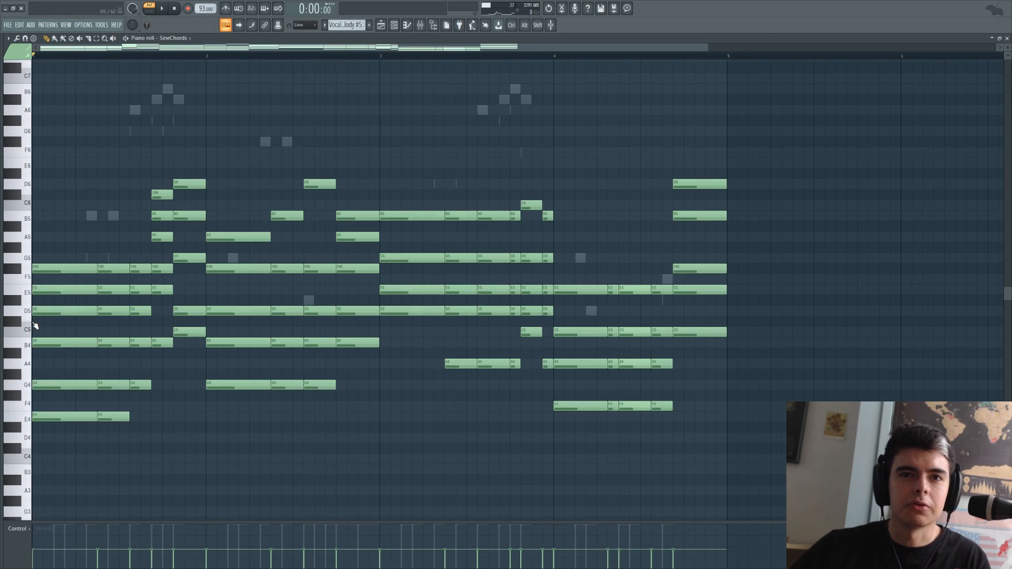
Audition the SineChords chords in bars 1 and 2 of the piano roll.
{"action": "right_click", "coordinate": [35, 324], "text": "alt"}
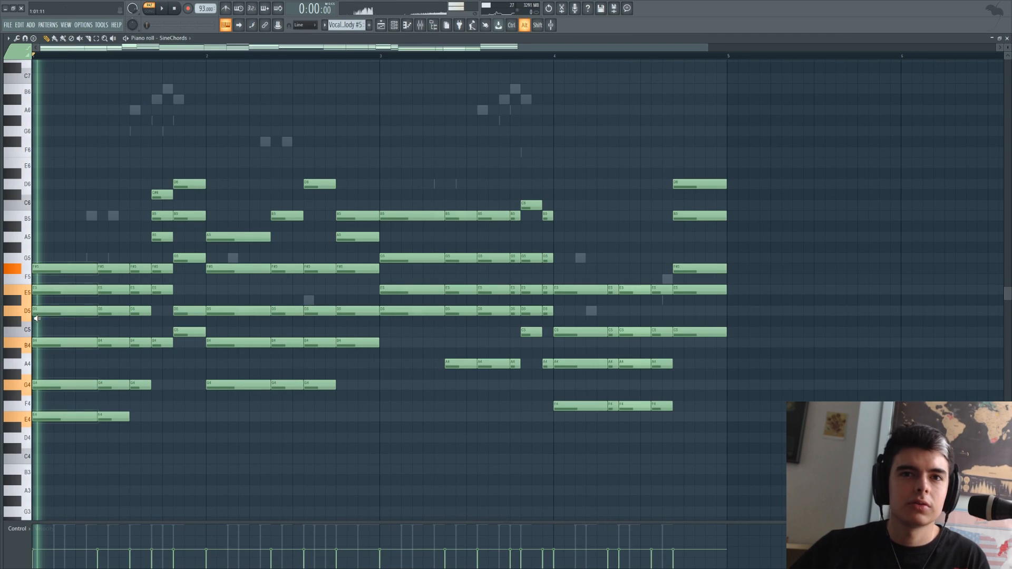
{"action": "right_click", "coordinate": [156, 279], "text": "alt"}
{"action": "right_click", "coordinate": [222, 284], "text": "alt"}
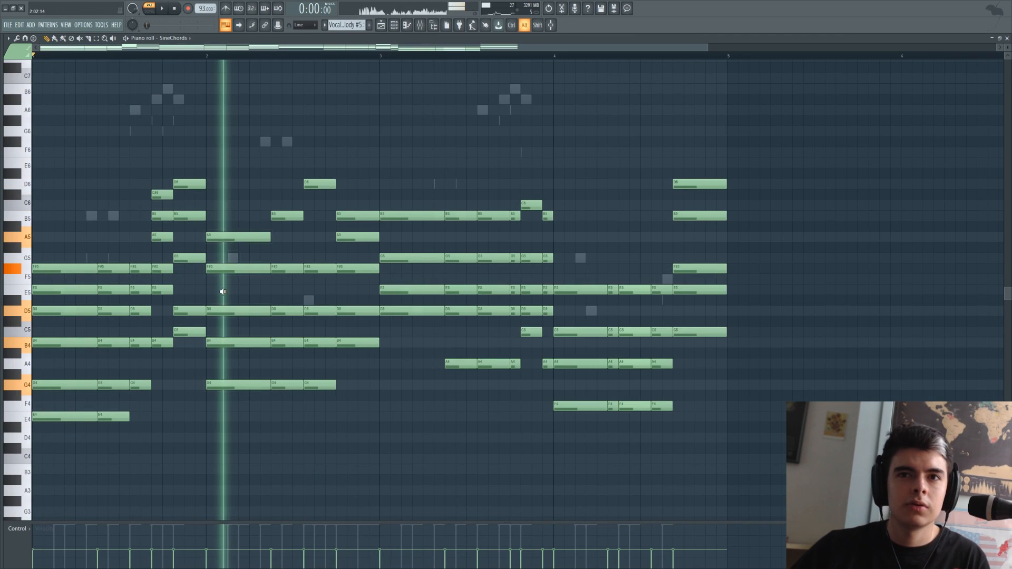
Examine the pitch labels of the samples 3 slices and compare them with the chop notes and ghost chords.
{"action": "scroll", "coordinate": [230, 375], "scroll_direction": "up", "scroll_amount": 3}
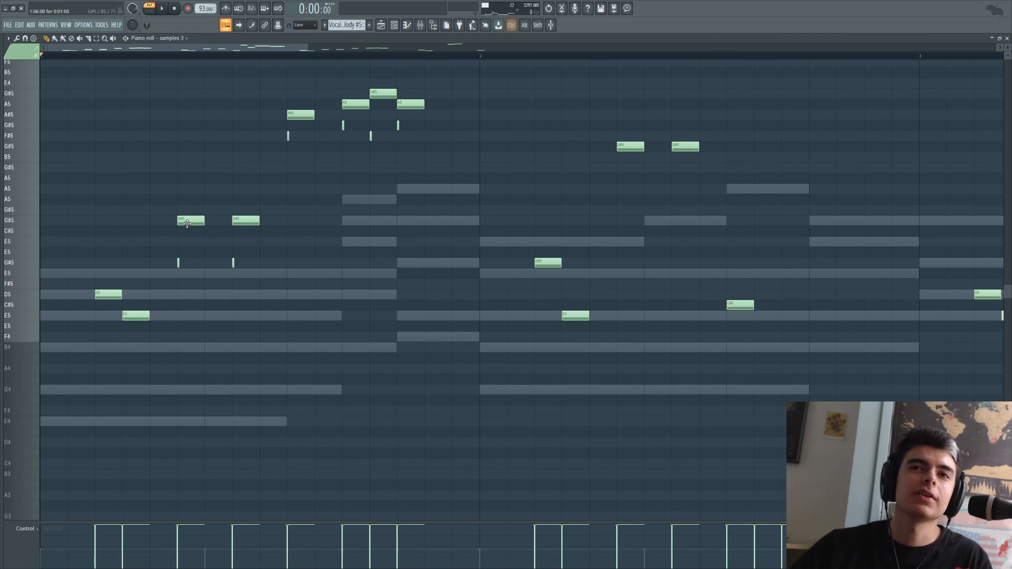
{"action": "scroll", "coordinate": [93, 304], "scroll_direction": "down", "scroll_amount": 2}
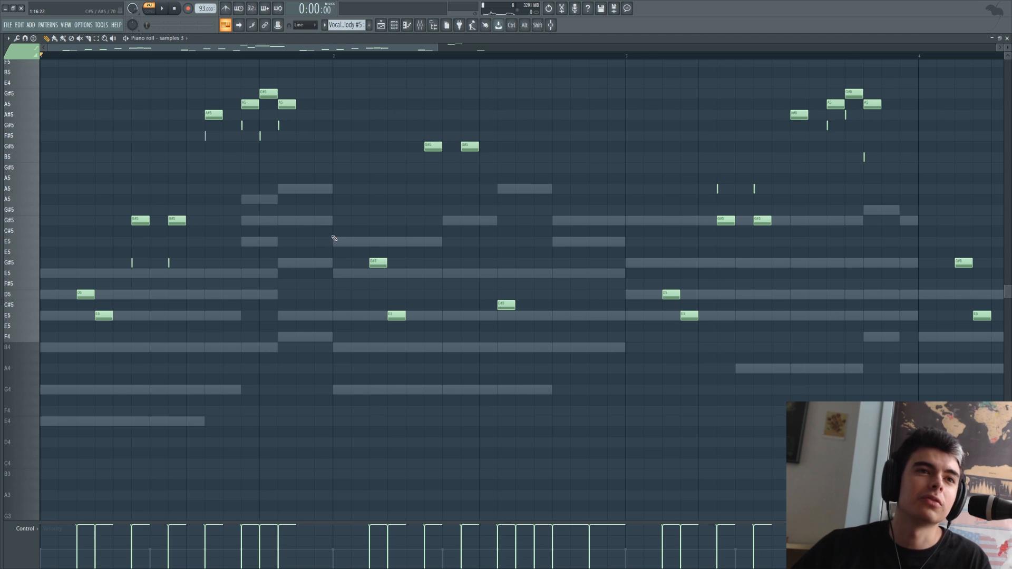
{"action": "scroll", "coordinate": [334, 238], "scroll_direction": "up", "scroll_amount": 3}
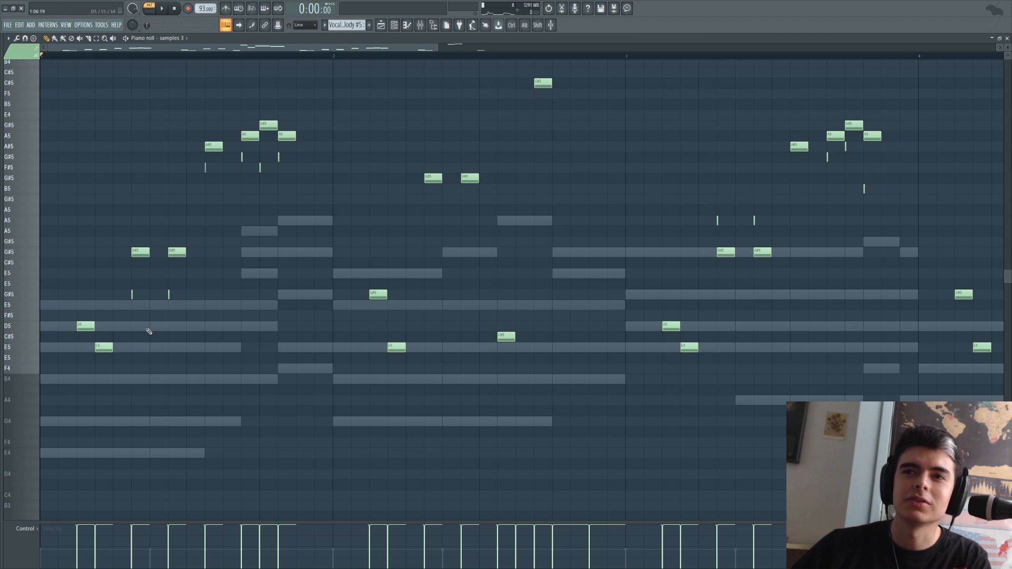
{"action": "scroll", "coordinate": [166, 322], "scroll_direction": "up", "scroll_amount": 10}
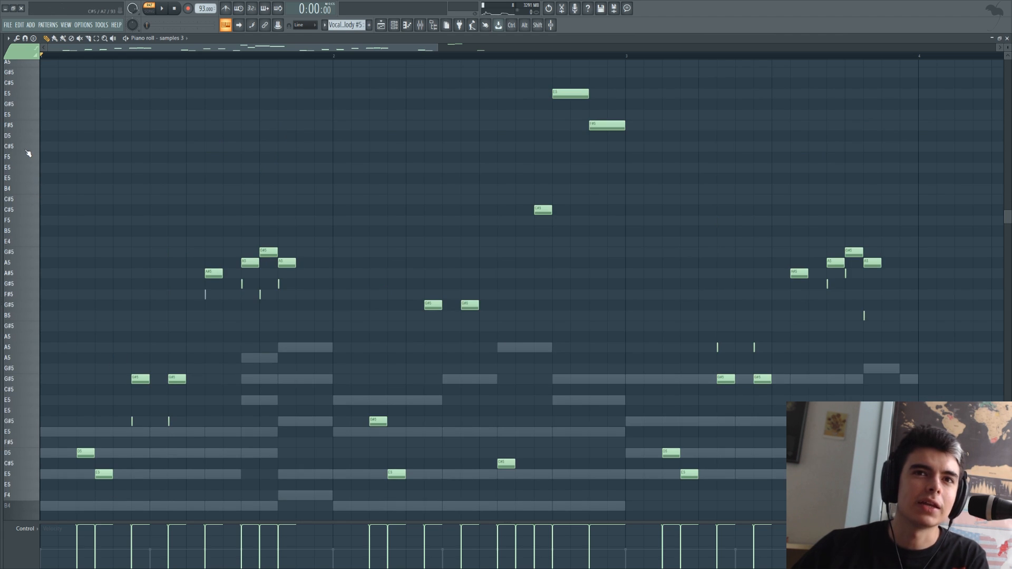
{"action": "scroll", "coordinate": [27, 211], "scroll_direction": "up", "scroll_amount": 8}
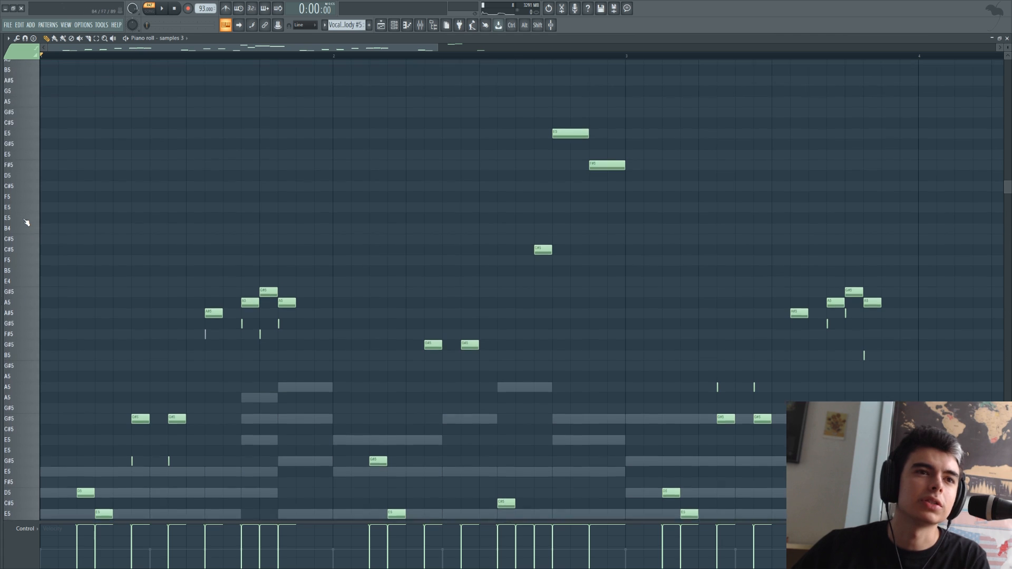
{"action": "scroll", "coordinate": [27, 221], "scroll_direction": "down", "scroll_amount": 15}
{"action": "scroll", "coordinate": [23, 264], "scroll_direction": "down", "scroll_amount": 1}
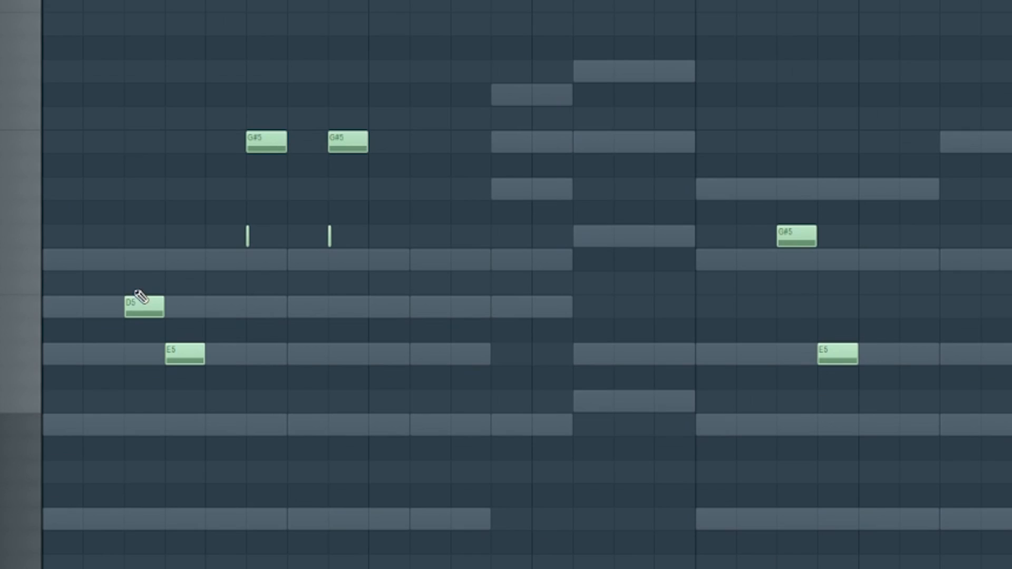
Inspect the opening D5 and E5 chops in bar 1 of the samples 3 pattern.
{"action": "left_click_drag", "start_coordinate": [104, 249], "coordinate": [206, 372]}
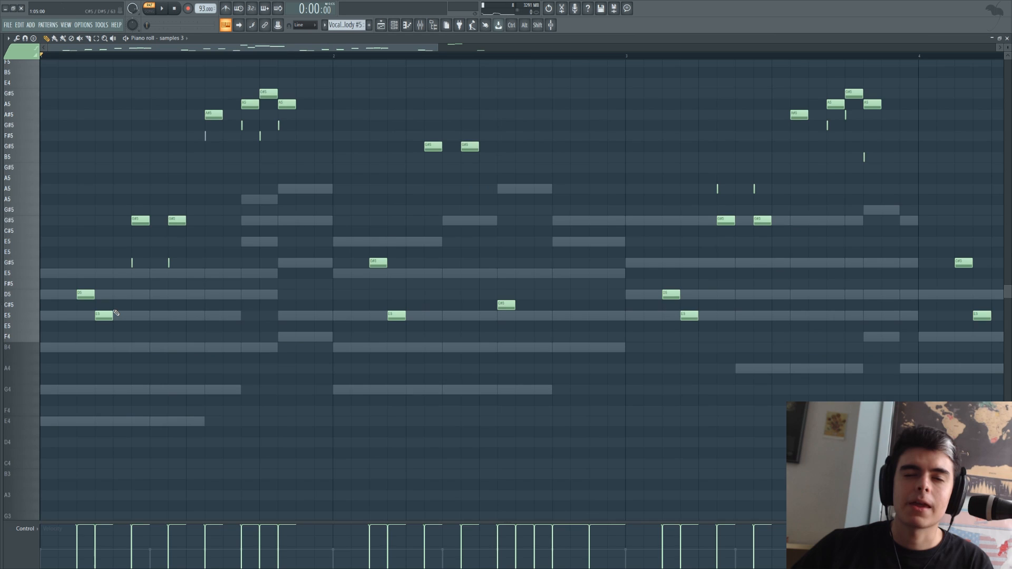
{"action": "scroll", "coordinate": [128, 305], "scroll_direction": "up", "scroll_amount": 1}
{"action": "scroll", "coordinate": [132, 303], "scroll_direction": "up", "scroll_amount": 3}
{"action": "left_click_drag", "start_coordinate": [114, 284], "coordinate": [145, 338]}
{"action": "scroll", "coordinate": [300, 302], "scroll_direction": "down", "scroll_amount": 2}
{"action": "right_click", "coordinate": [233, 277]}
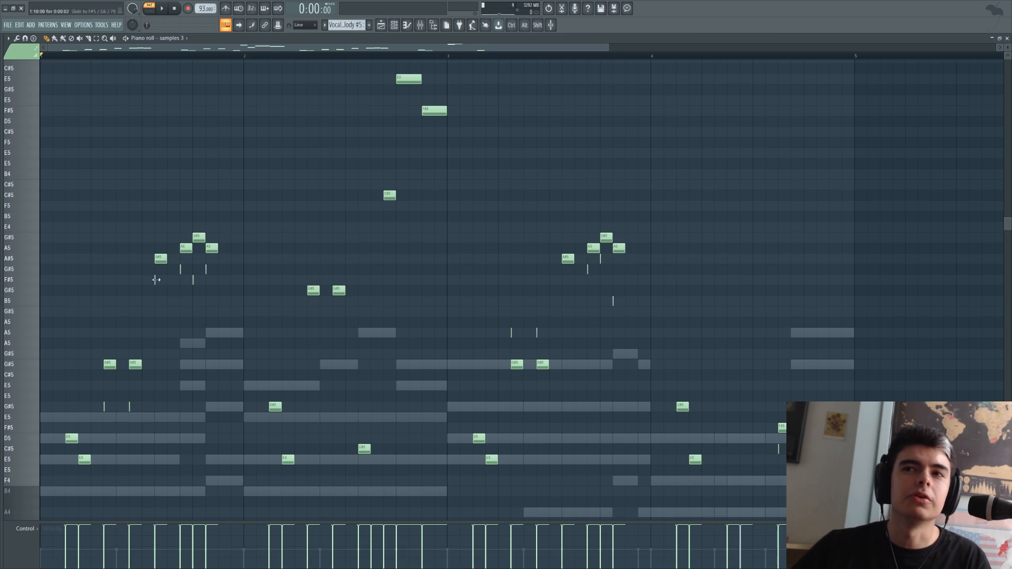
Highlight the matching A#5–A5–G#5 phrases and G#5 pairs with their slide notes in bars 1 and 3, and clear the selection.
{"action": "left_click_drag", "start_coordinate": [129, 203], "coordinate": [226, 301], "text": "ctrl"}
{"action": "left_click_drag", "start_coordinate": [562, 218], "coordinate": [626, 313]}
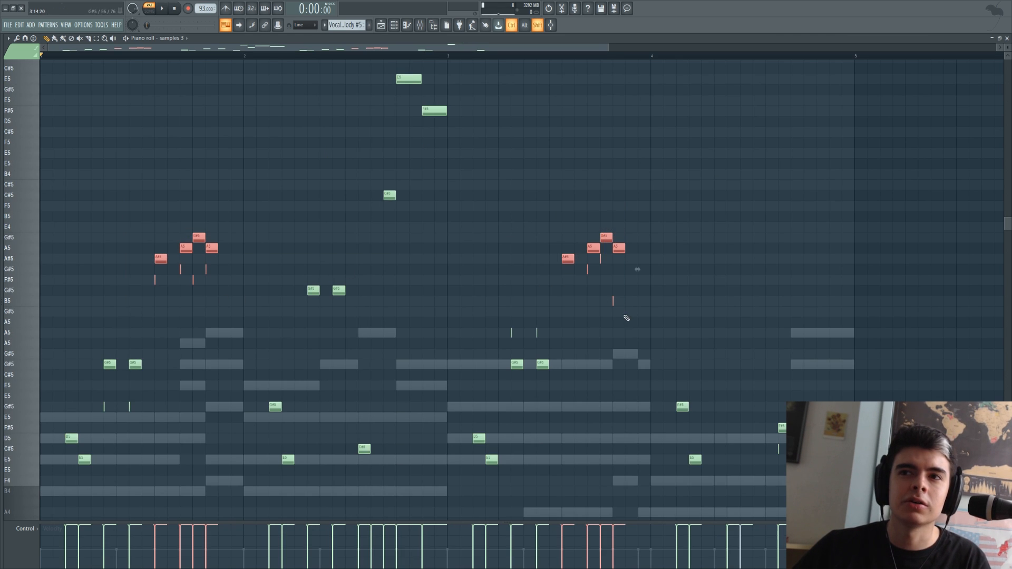
{"action": "left_click_drag", "start_coordinate": [99, 339], "coordinate": [156, 422]}
{"action": "left_click_drag", "start_coordinate": [499, 298], "coordinate": [550, 411]}
{"action": "right_click", "coordinate": [71, 343]}
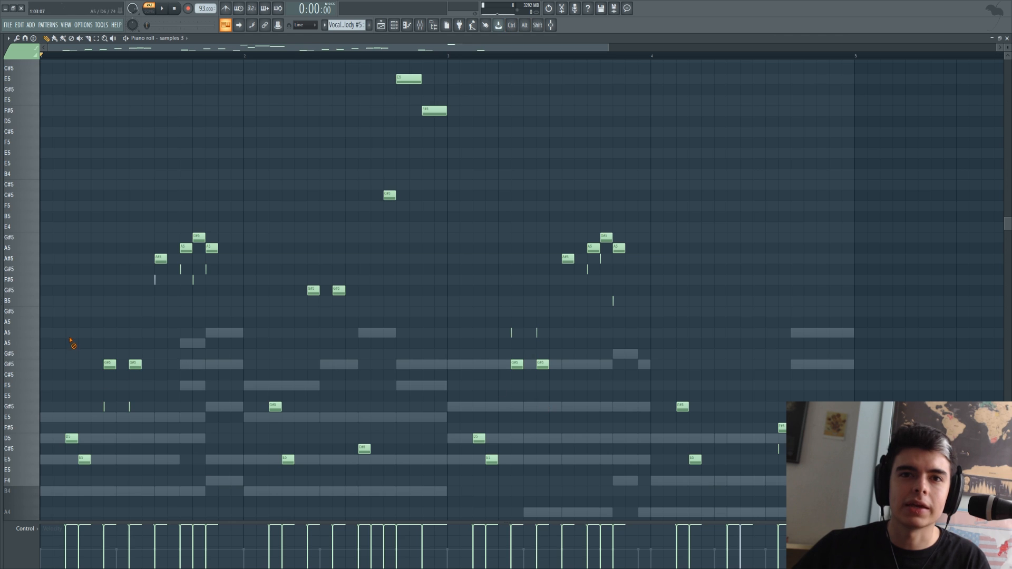
Compare the opening D5, E5 and paired G#5 chops of bar 1 with their repeat in bar 3.
{"action": "left_click_drag", "start_coordinate": [93, 360], "coordinate": [150, 372]}
{"action": "right_click", "coordinate": [99, 371]}
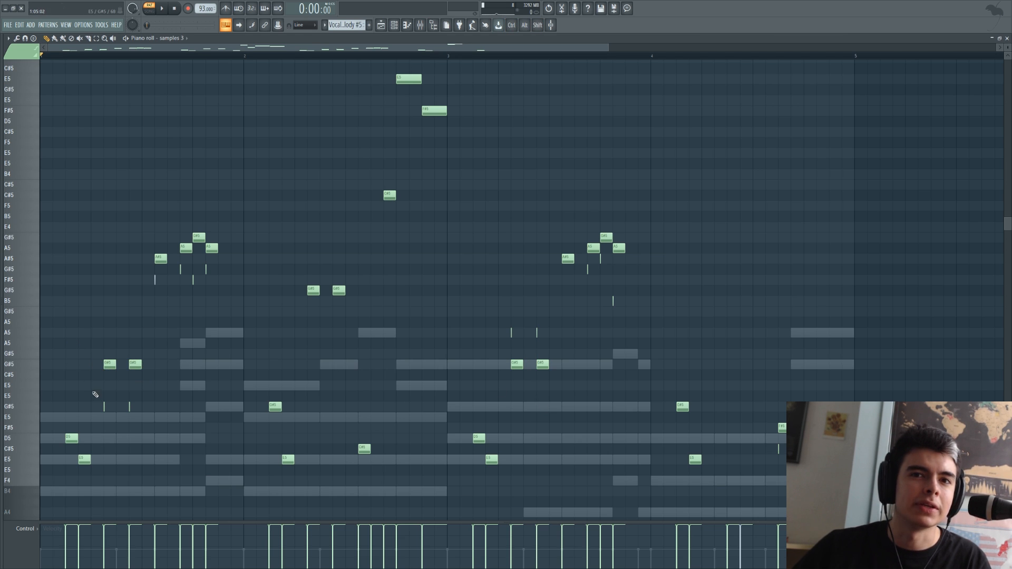
{"action": "left_click_drag", "start_coordinate": [466, 343], "coordinate": [558, 336]}
{"action": "right_click", "coordinate": [467, 317]}
{"action": "scroll", "coordinate": [469, 323], "scroll_direction": "down", "scroll_amount": 3}
{"action": "left_click_drag", "start_coordinate": [484, 340], "coordinate": [499, 361]}
{"action": "left_click", "coordinate": [87, 282], "text": "ctrl"}
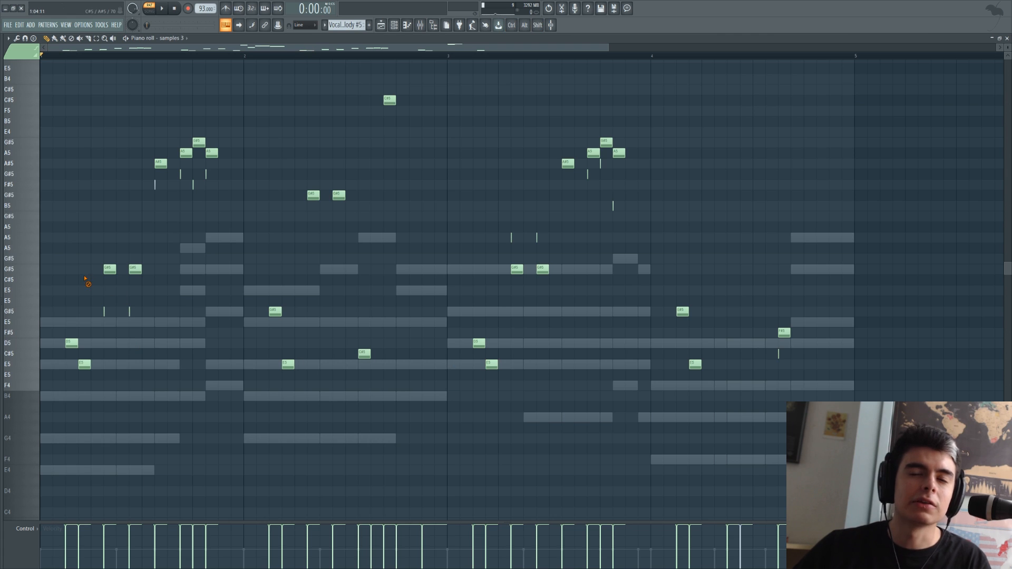
Examine how the bar 2 chops differ from the repeated phrases and play the samples 3 pattern.
{"action": "scroll", "coordinate": [92, 296], "scroll_direction": "up", "scroll_amount": 3}
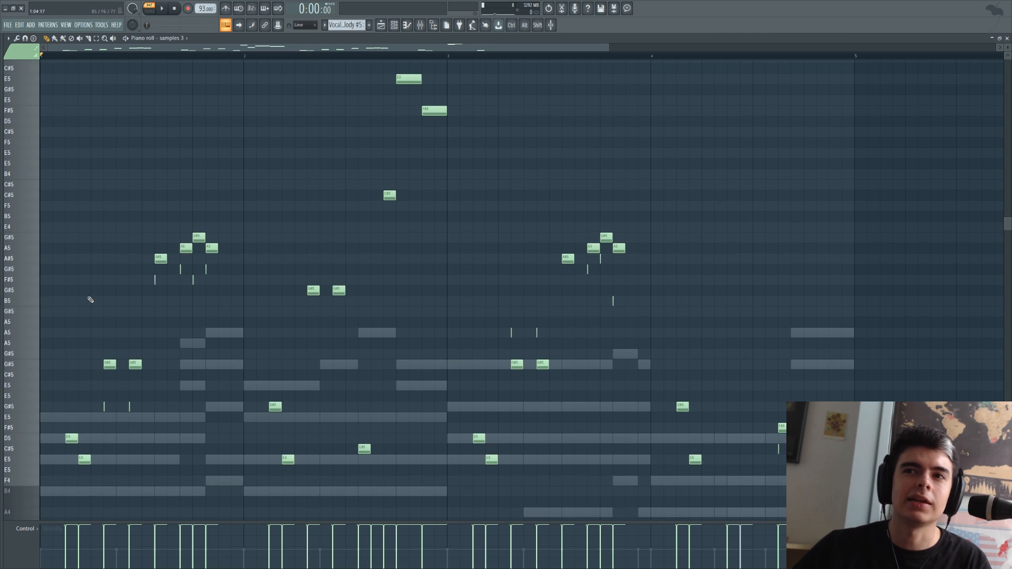
{"action": "scroll", "coordinate": [359, 321], "scroll_direction": "down", "scroll_amount": 1}
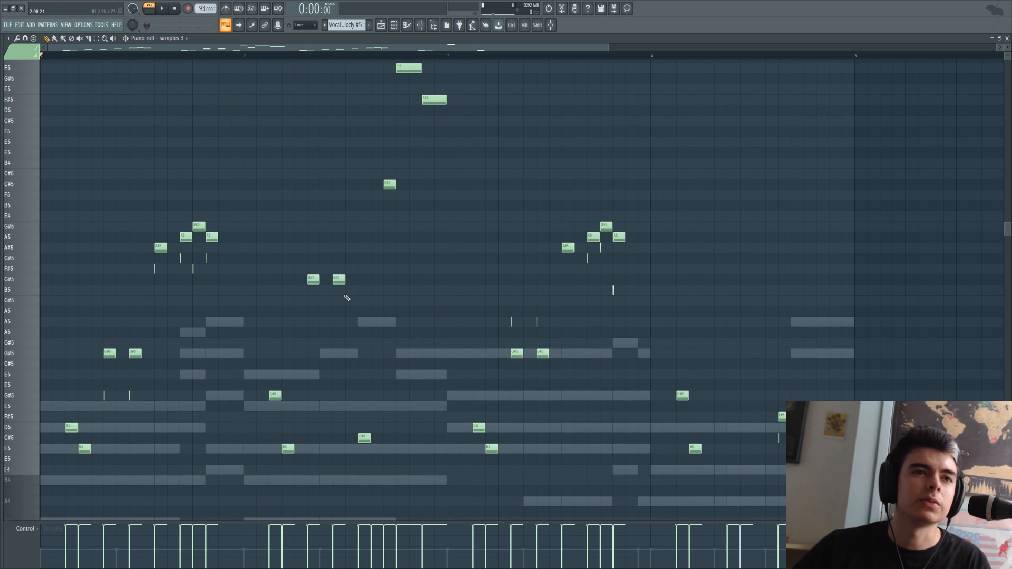
{"action": "scroll", "coordinate": [504, 217], "scroll_direction": "down", "scroll_amount": 1}
{"action": "scroll", "coordinate": [493, 213], "scroll_direction": "up", "scroll_amount": 2}
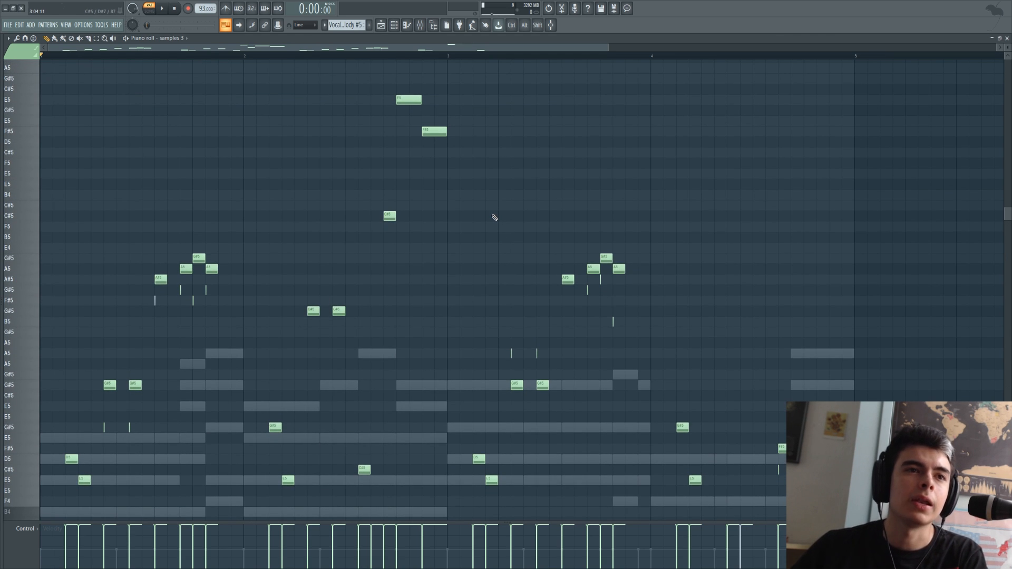
{"action": "scroll", "coordinate": [489, 228], "scroll_direction": "down", "scroll_amount": 2}
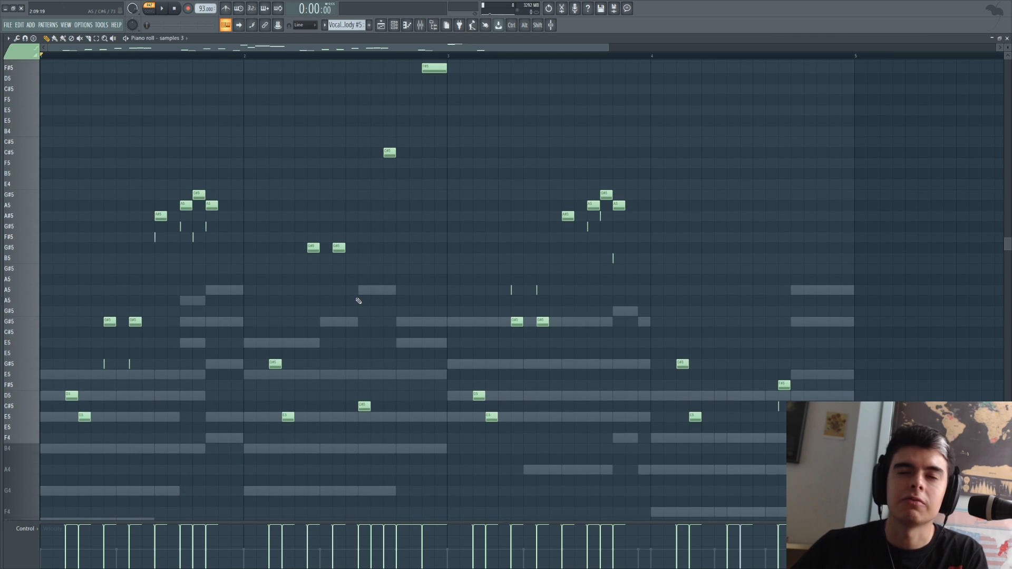
{"action": "scroll", "coordinate": [377, 289], "scroll_direction": "up", "scroll_amount": 3}
{"action": "scroll", "coordinate": [378, 290], "scroll_direction": "down", "scroll_amount": 3}
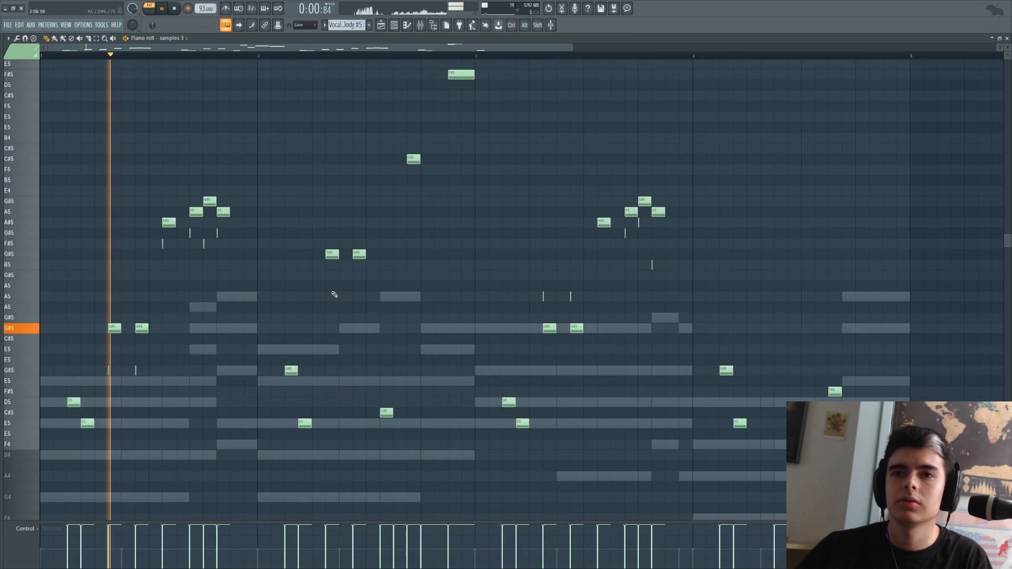
{"action": "scroll", "coordinate": [334, 294], "scroll_direction": "down", "scroll_amount": 1}
{"action": "scroll", "coordinate": [334, 294], "scroll_direction": "up", "scroll_amount": 1}
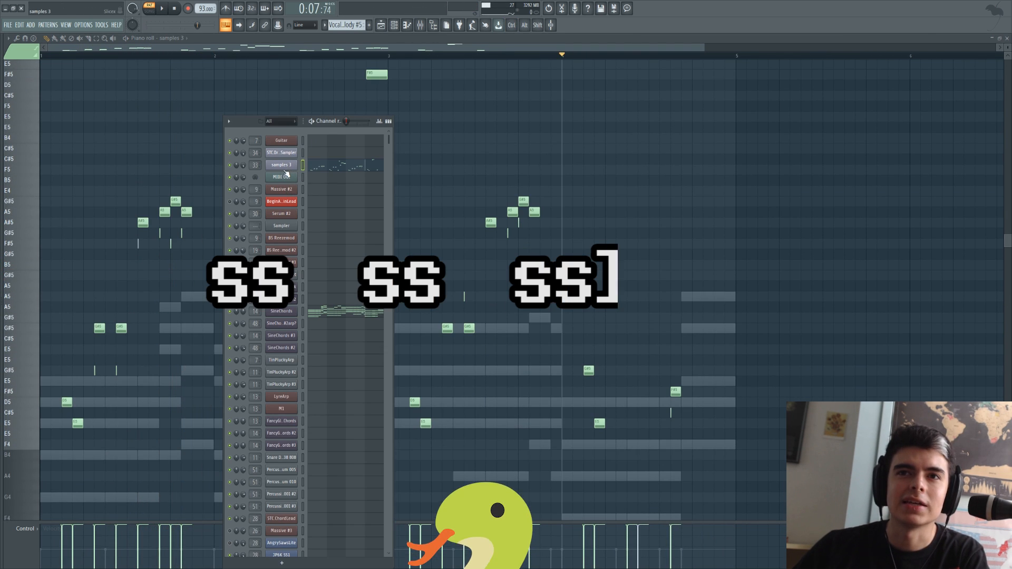
Open the samples 3 Slicex instrument and audition individual vocal slices across its waveform.
{"action": "left_click", "coordinate": [281, 165]}
{"action": "left_click_drag", "start_coordinate": [277, 36], "coordinate": [294, 87]}
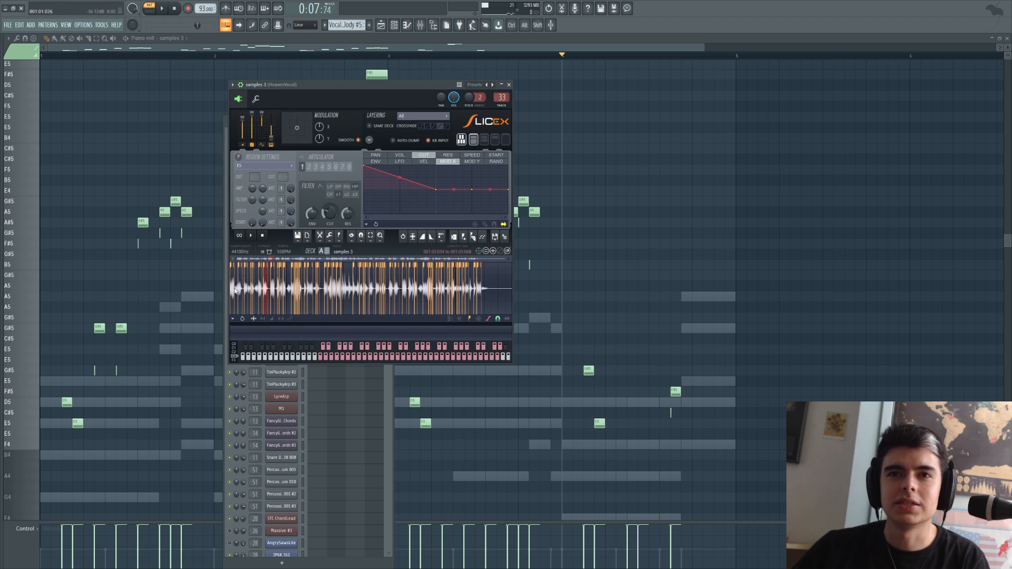
{"action": "scroll", "coordinate": [276, 259], "scroll_direction": "up", "scroll_amount": 3}
{"action": "left_click_drag", "start_coordinate": [277, 257], "coordinate": [266, 258]}
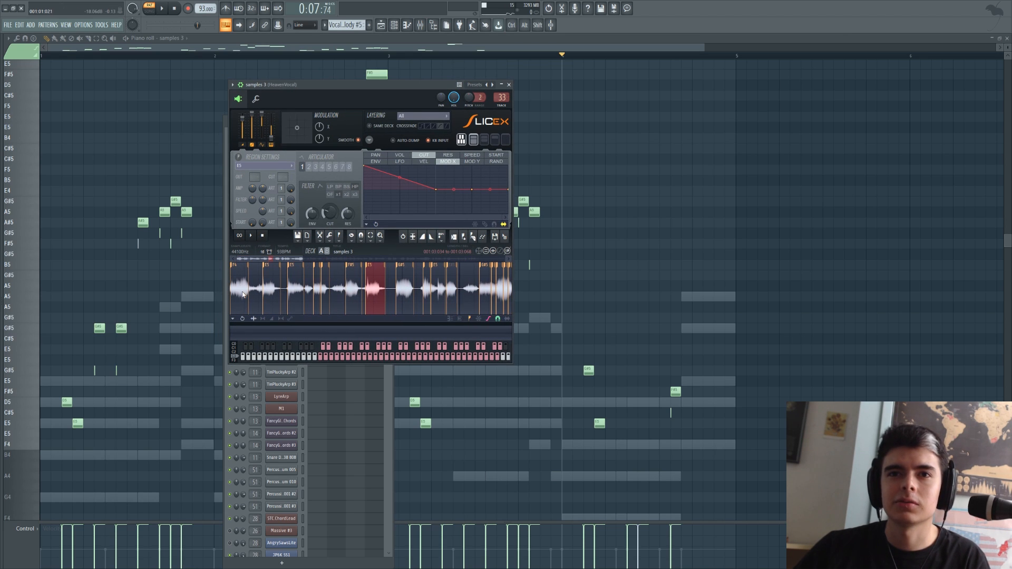
{"action": "left_click", "coordinate": [239, 292]}
{"action": "left_click", "coordinate": [269, 292]}
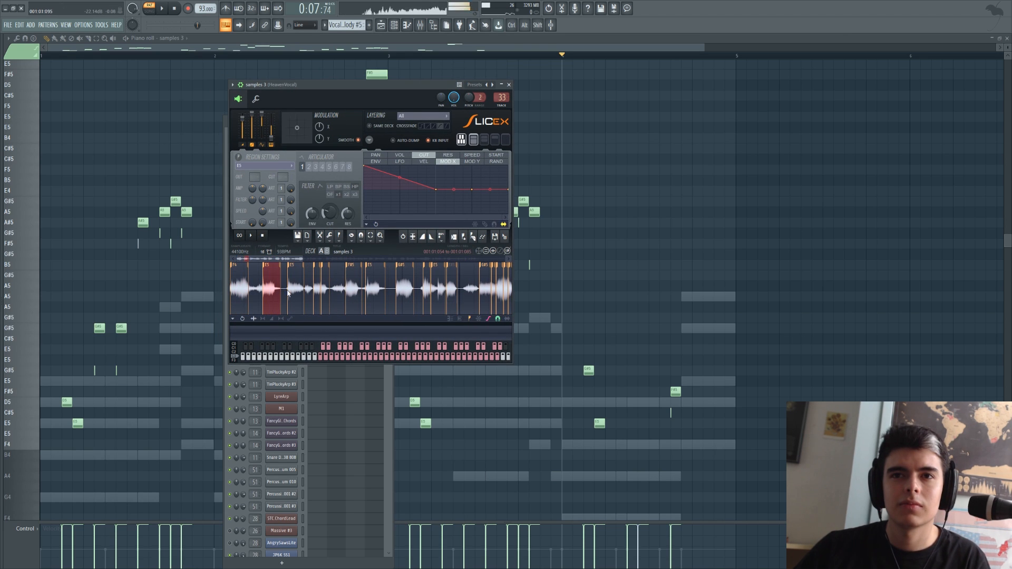
{"action": "left_click", "coordinate": [295, 291]}
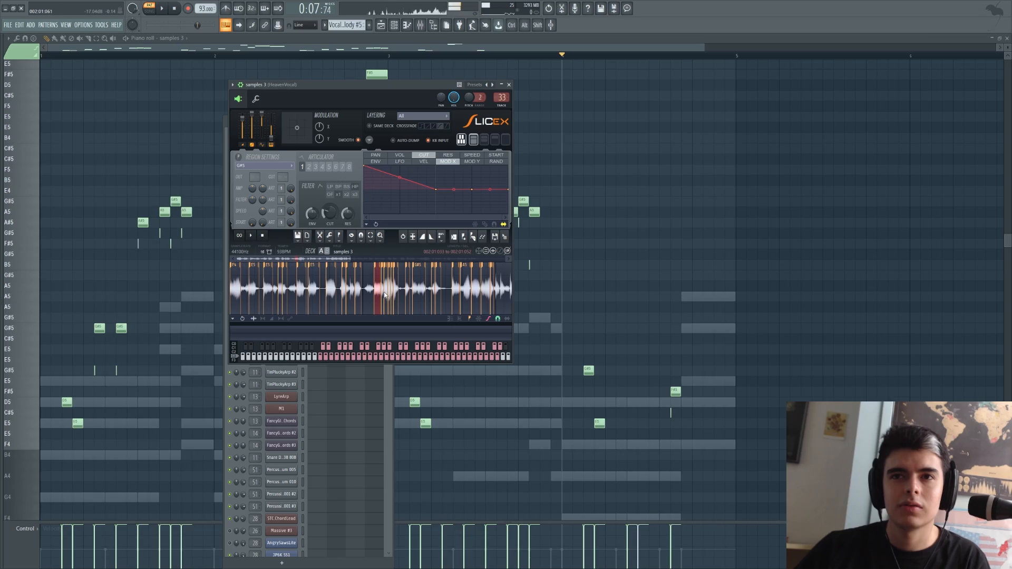
{"action": "left_click", "coordinate": [467, 292]}
{"action": "scroll", "coordinate": [397, 288], "scroll_direction": "down", "scroll_amount": 5}
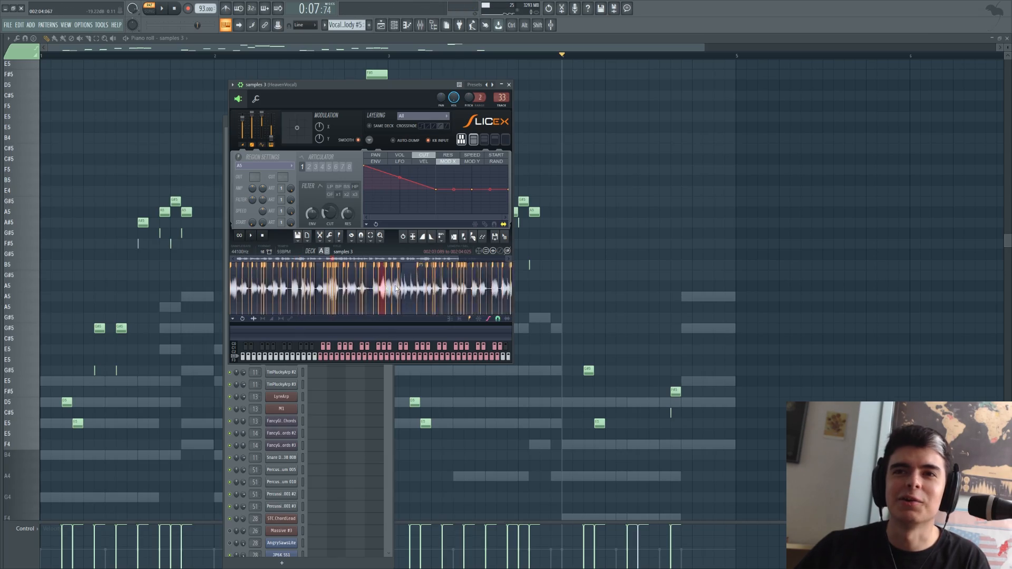
{"action": "scroll", "coordinate": [396, 288], "scroll_direction": "down", "scroll_amount": 1}
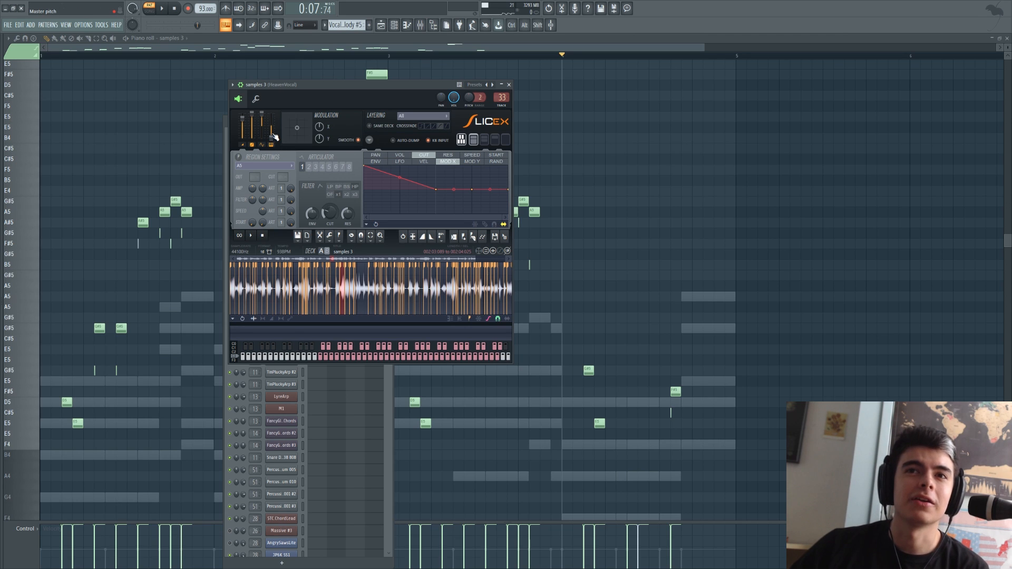
Play the samples 3 pattern with Slicex open, stop playback, and return to its notes in the piano roll.
{"action": "key", "text": "space"}
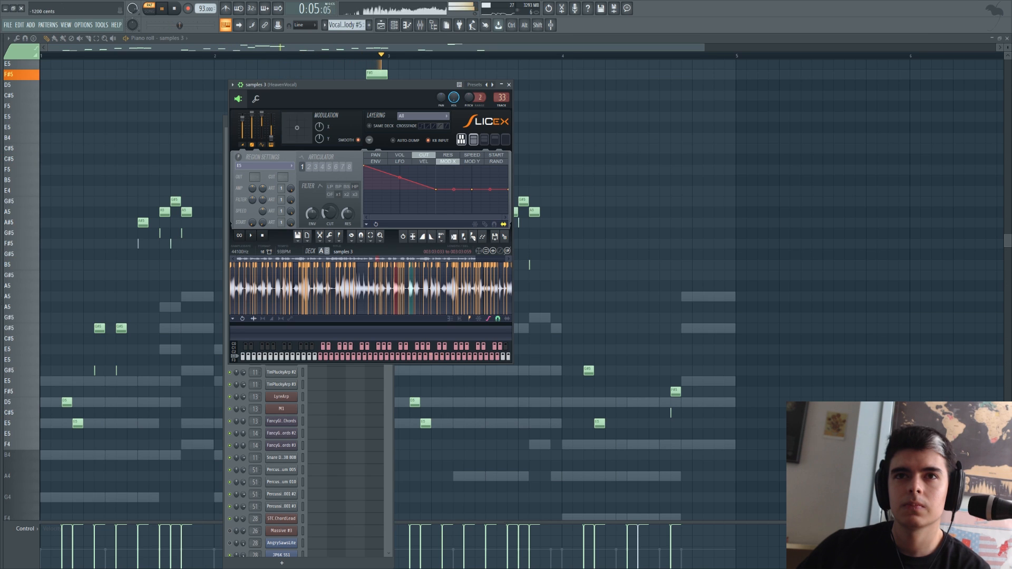
{"action": "left_click", "coordinate": [176, 9]}
{"action": "right_click", "coordinate": [188, 111]}
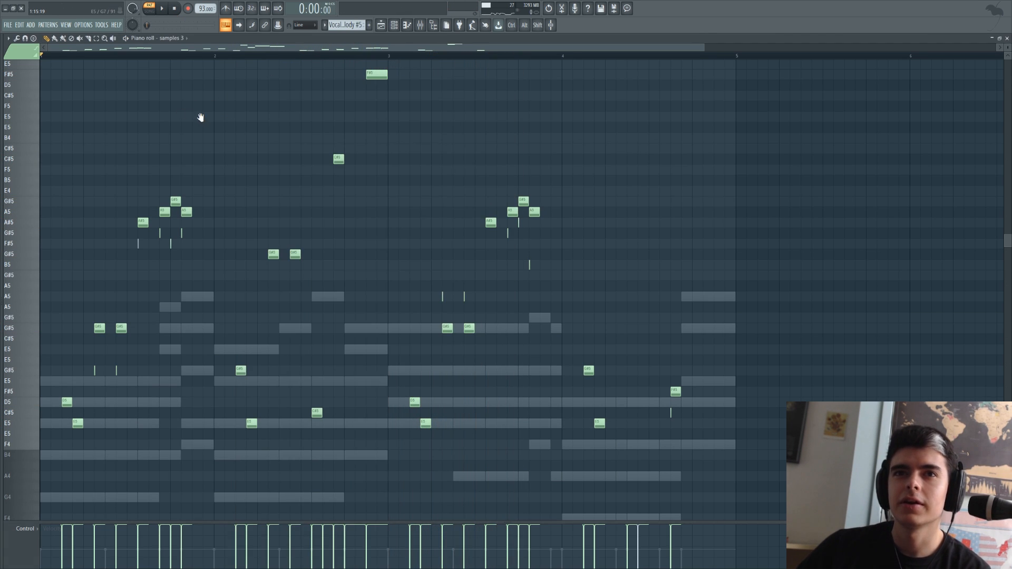
{"action": "right_click", "coordinate": [201, 116], "text": "ctrl"}
{"action": "scroll", "coordinate": [372, 131], "scroll_direction": "down", "scroll_amount": 2}
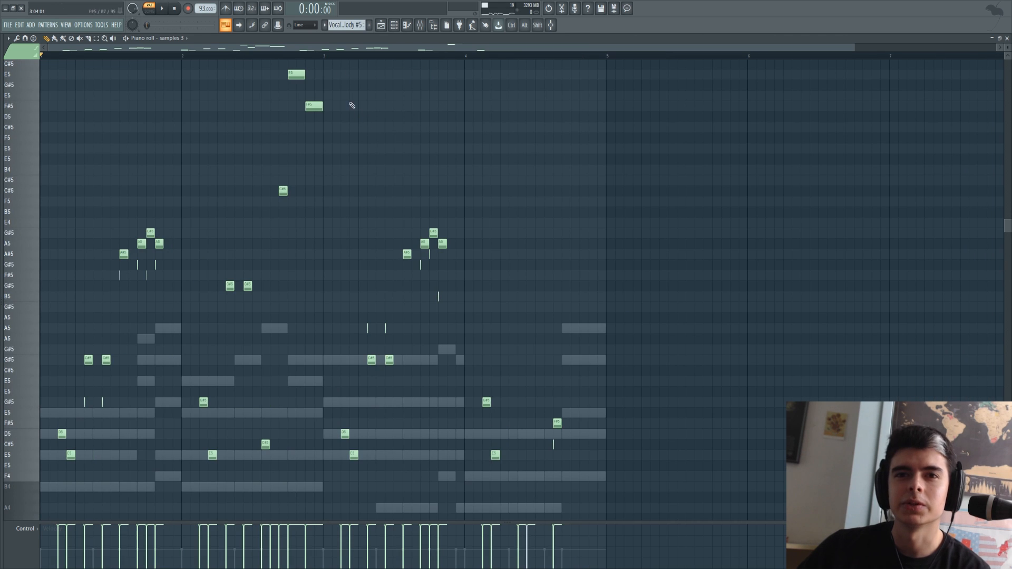
Show the HeavenVocal mixer track used by samples 3 and listen to the chops through its effects chain.
{"action": "key", "text": "F6"}
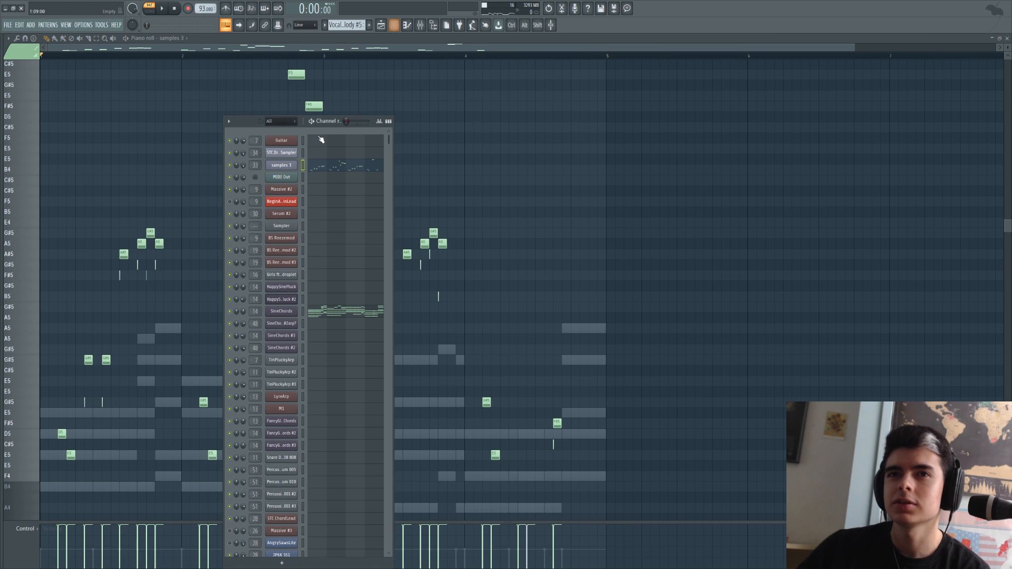
{"action": "double_click", "coordinate": [255, 165]}
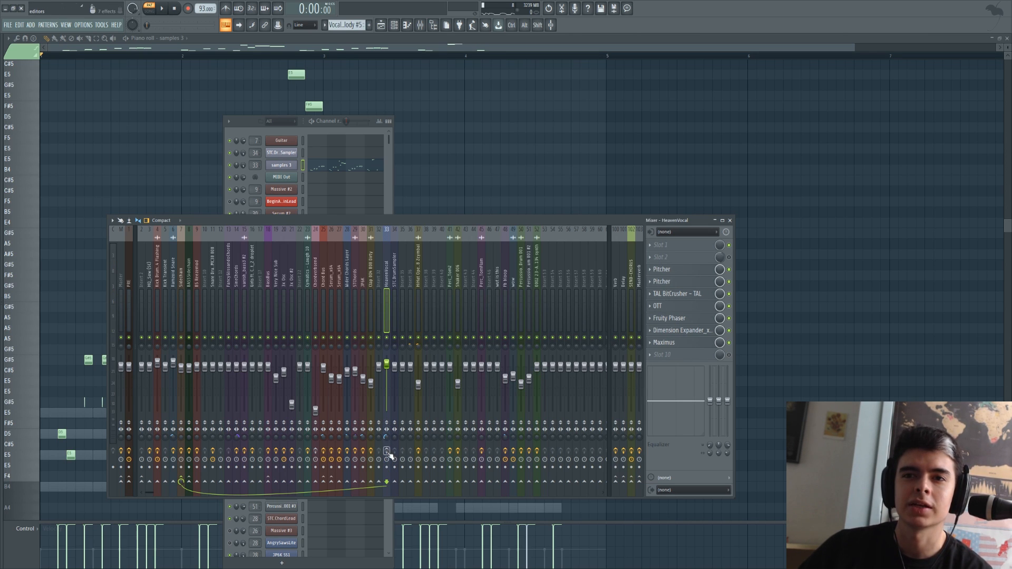
{"action": "key", "text": "space"}
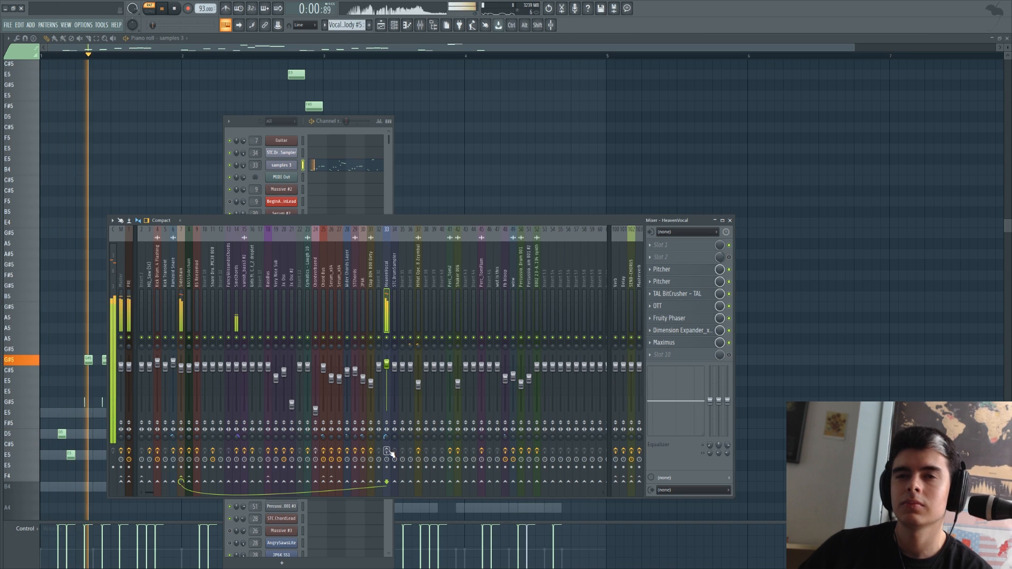
{"action": "key", "text": "space"}
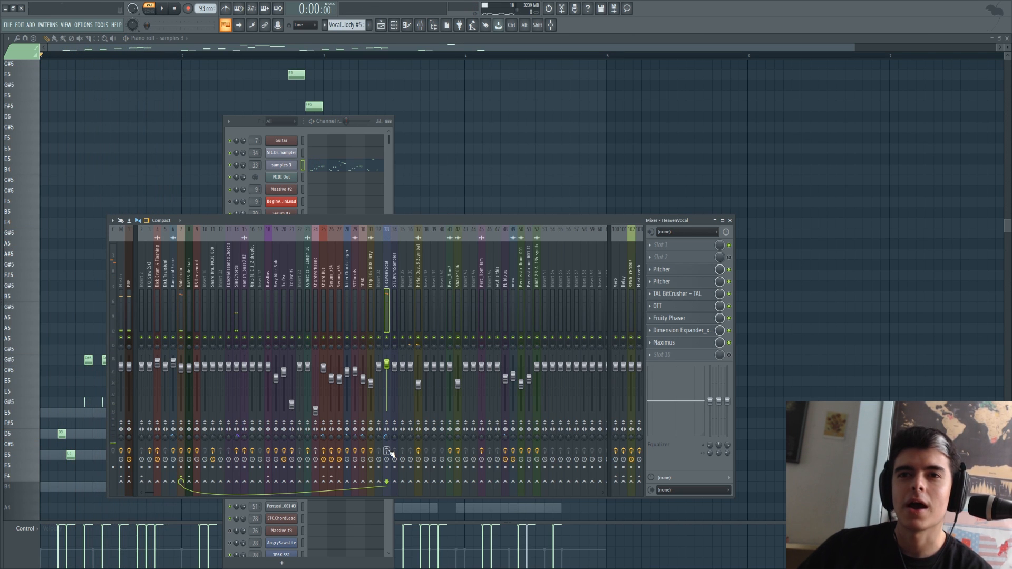
{"action": "key", "text": "space"}
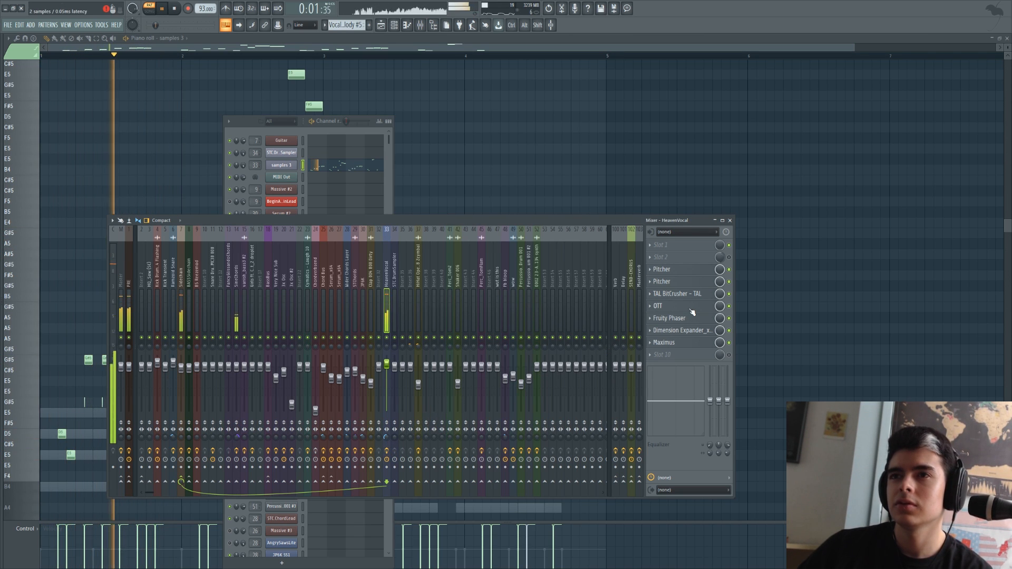
{"action": "key", "text": "space"}
Examine the scale settings of the first Pitcher on HeavenVocal and the pitch-labelled chops in the piano roll.
{"action": "left_click", "coordinate": [690, 269]}
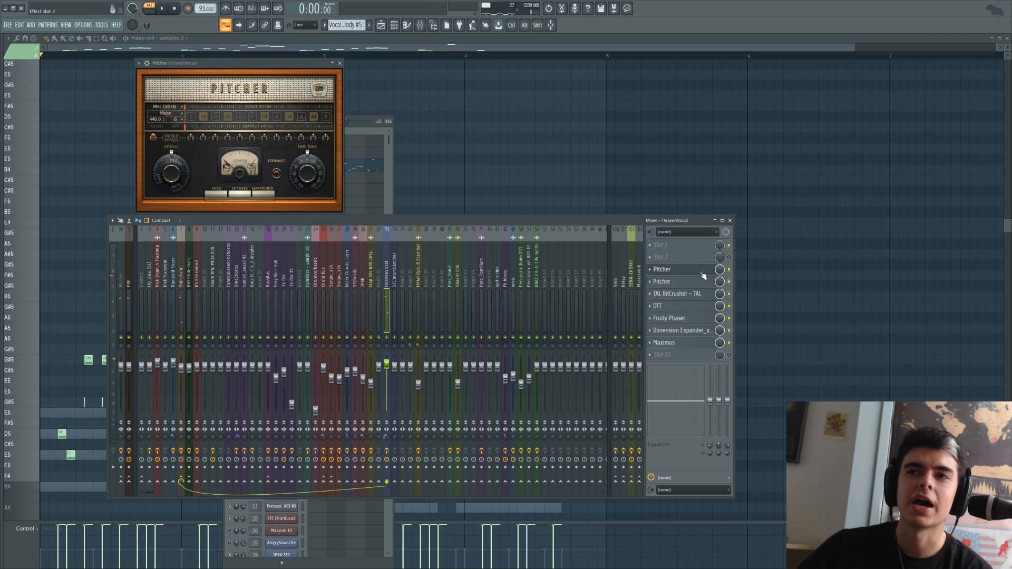
{"action": "left_click_drag", "start_coordinate": [219, 77], "coordinate": [298, 135]}
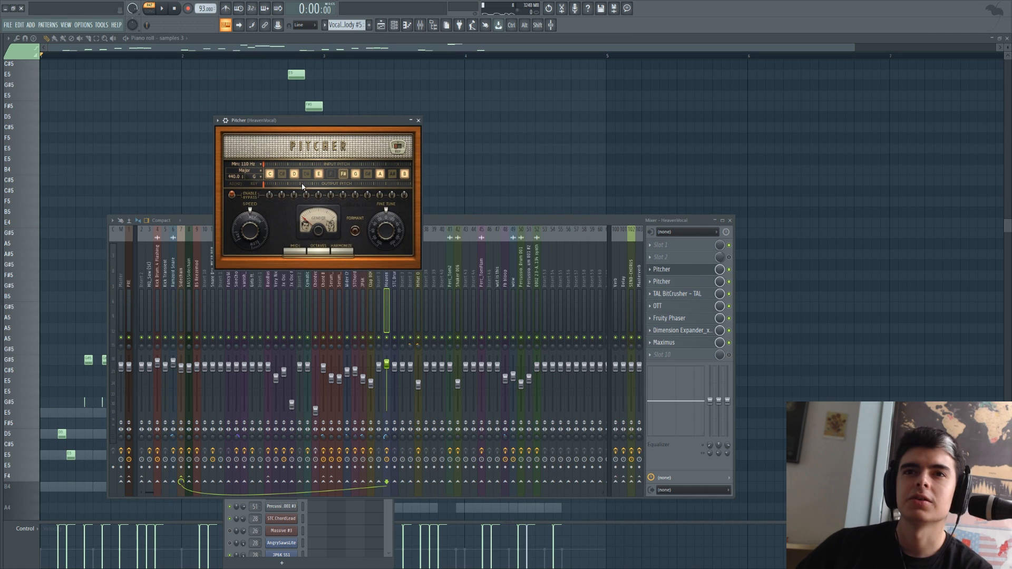
{"action": "left_click_drag", "start_coordinate": [262, 122], "coordinate": [327, 126]}
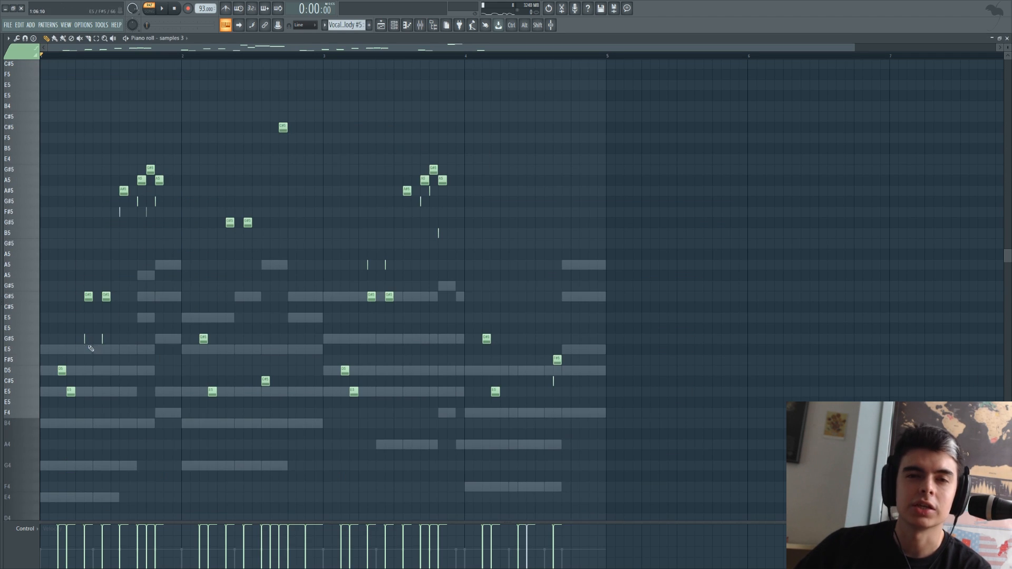
{"action": "scroll", "coordinate": [110, 339], "scroll_direction": "up", "scroll_amount": 3}
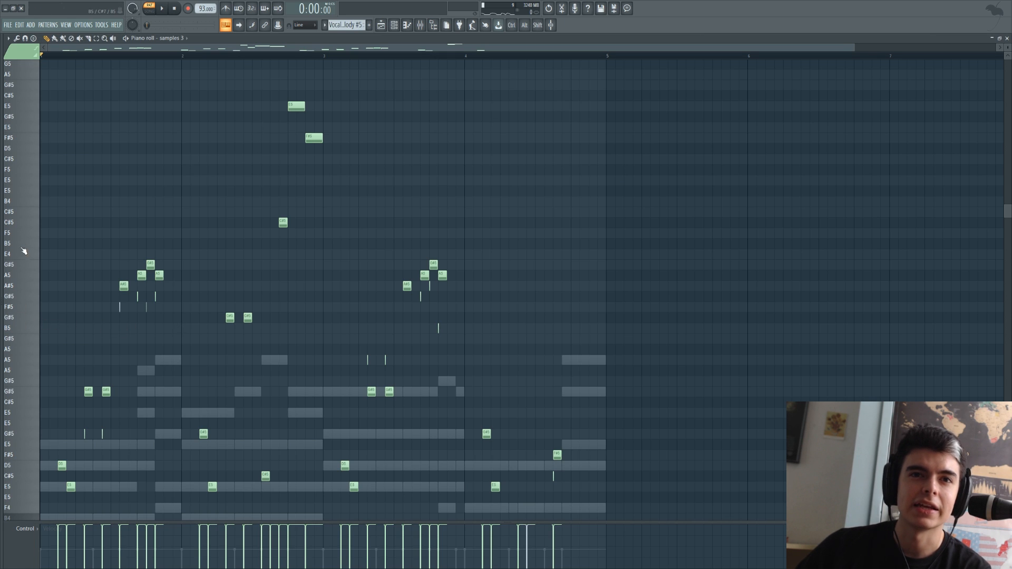
{"action": "scroll", "coordinate": [79, 256], "scroll_direction": "up", "scroll_amount": 1}
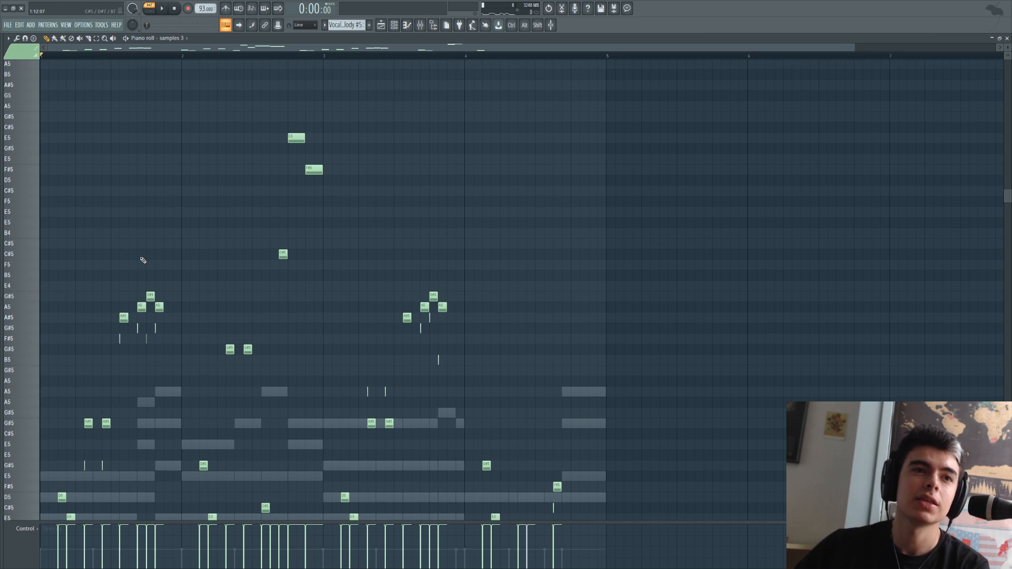
{"action": "scroll", "coordinate": [158, 266], "scroll_direction": "down", "scroll_amount": 4}
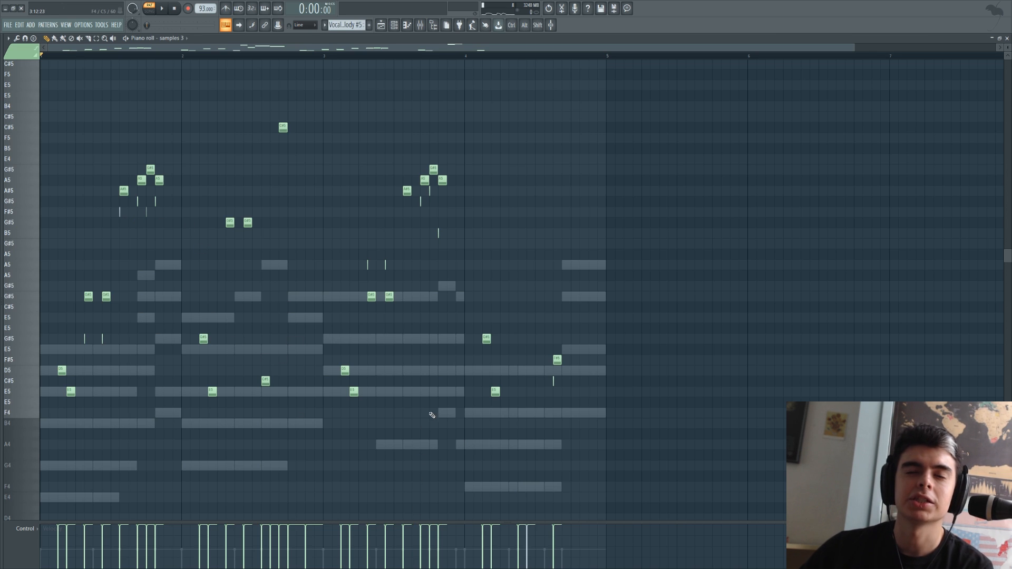
Reopen the first Pitcher on the HeavenVocal mixer track and enable its Formant option.
{"action": "key", "text": "F9"}
{"action": "left_click", "coordinate": [663, 269]}
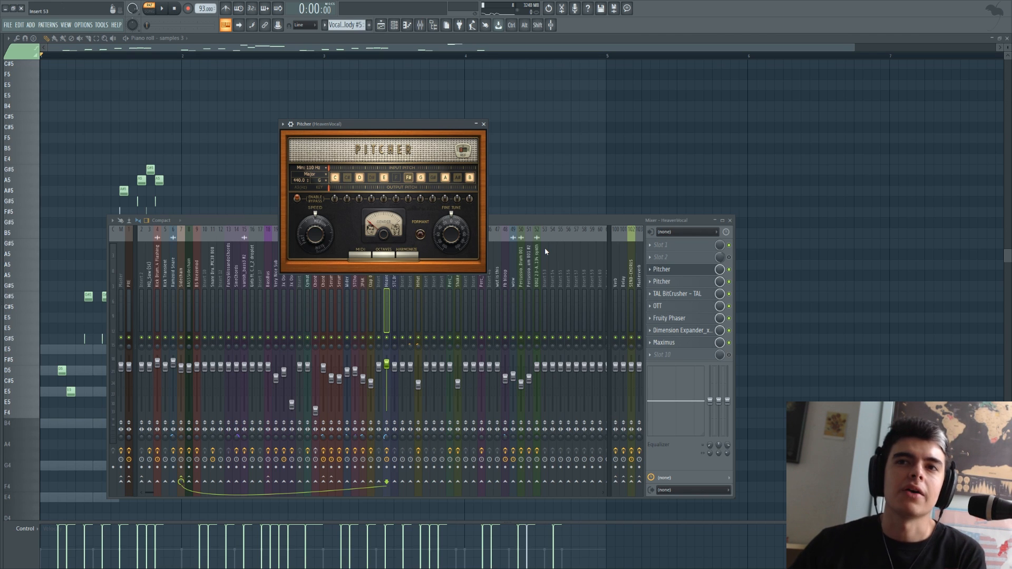
{"action": "left_click_drag", "start_coordinate": [420, 234], "coordinate": [390, 227]}
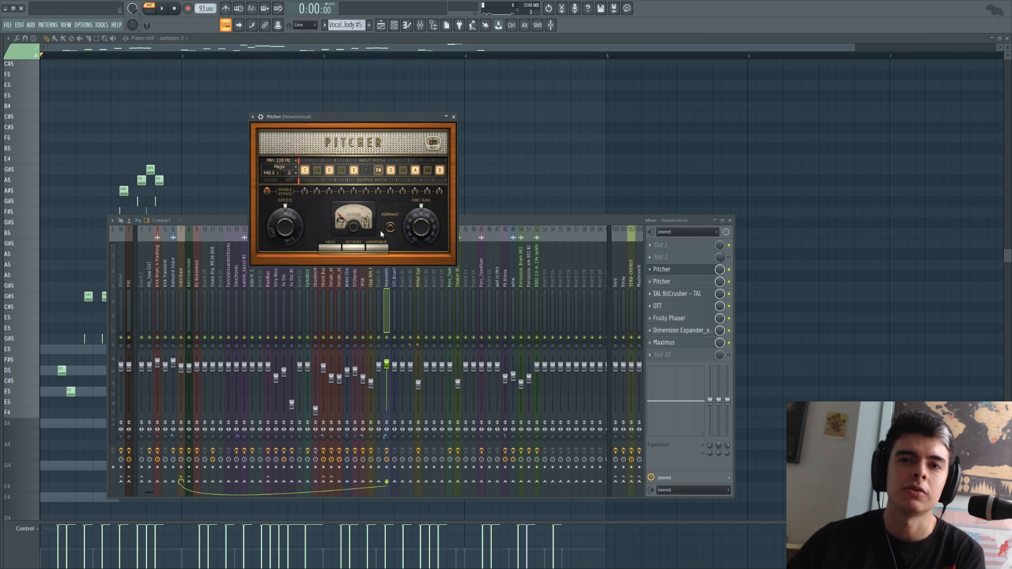
{"action": "left_click", "coordinate": [390, 228]}
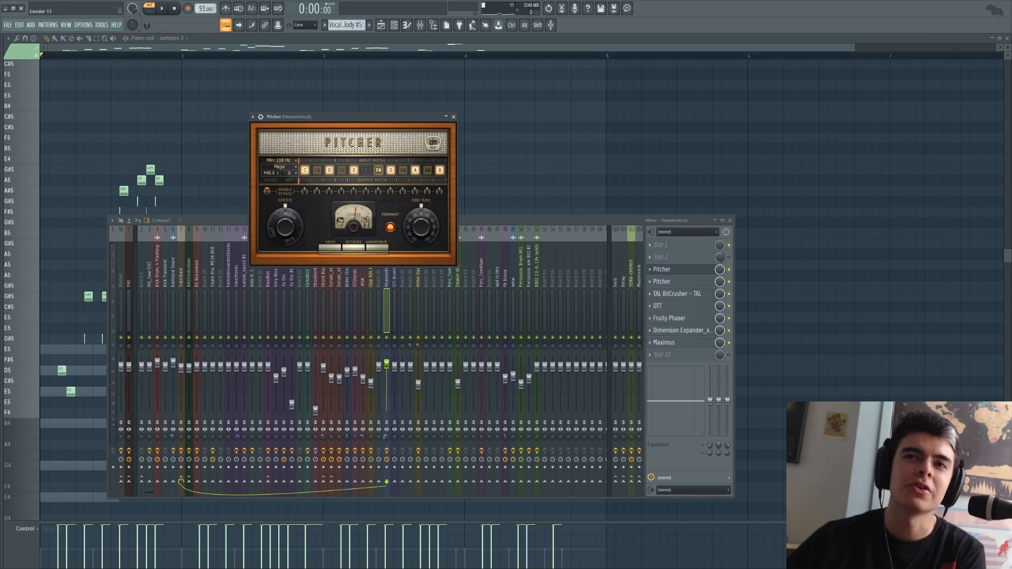
Try high and low Gender amounts in Pitcher on the vocal chops and bring Gender to 6.
{"action": "left_click_drag", "start_coordinate": [353, 227], "coordinate": [353, 243]}
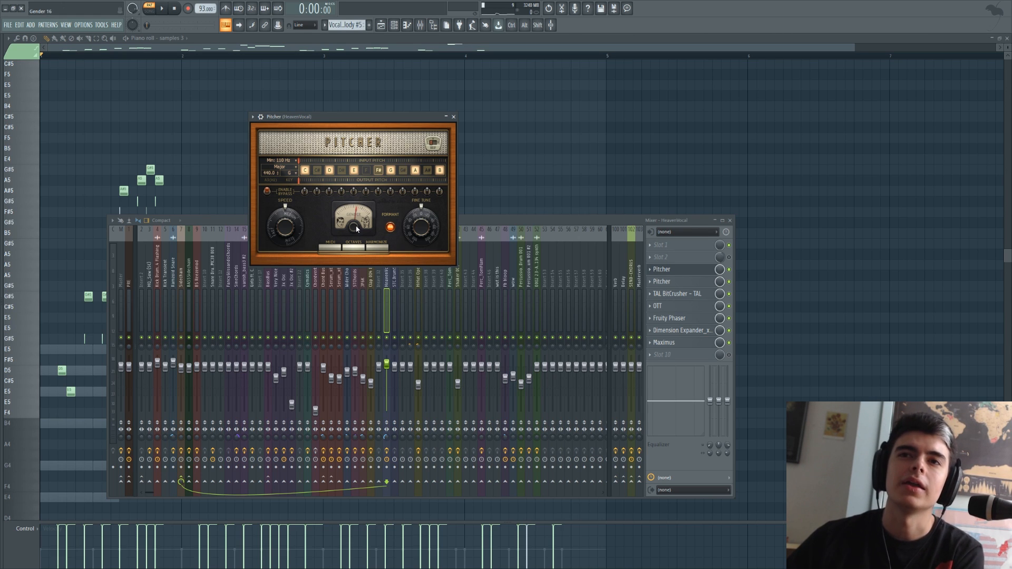
{"action": "left_click_drag", "start_coordinate": [357, 228], "coordinate": [349, 204]}
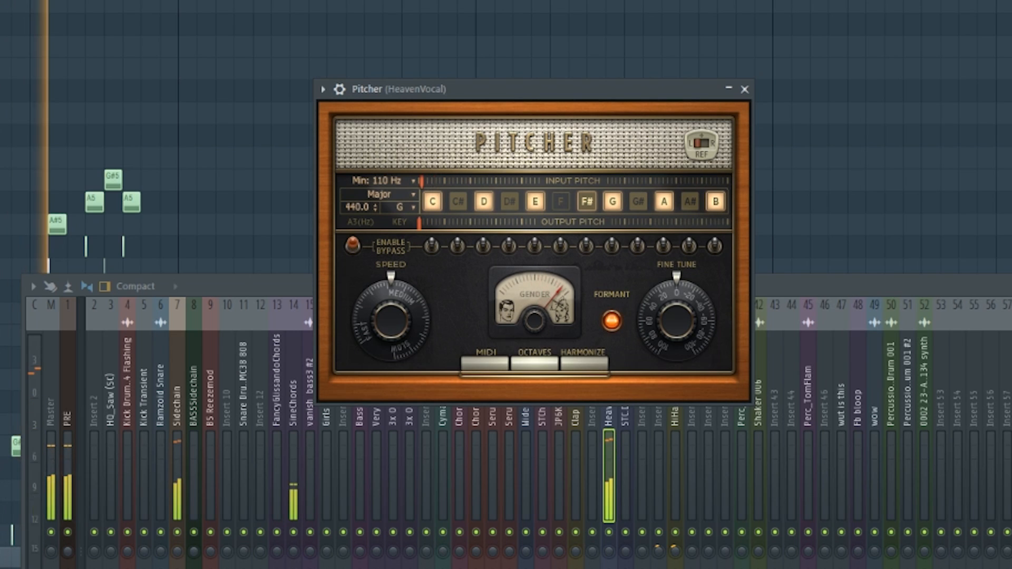
{"action": "left_click_drag", "start_coordinate": [536, 332], "coordinate": [538, 323]}
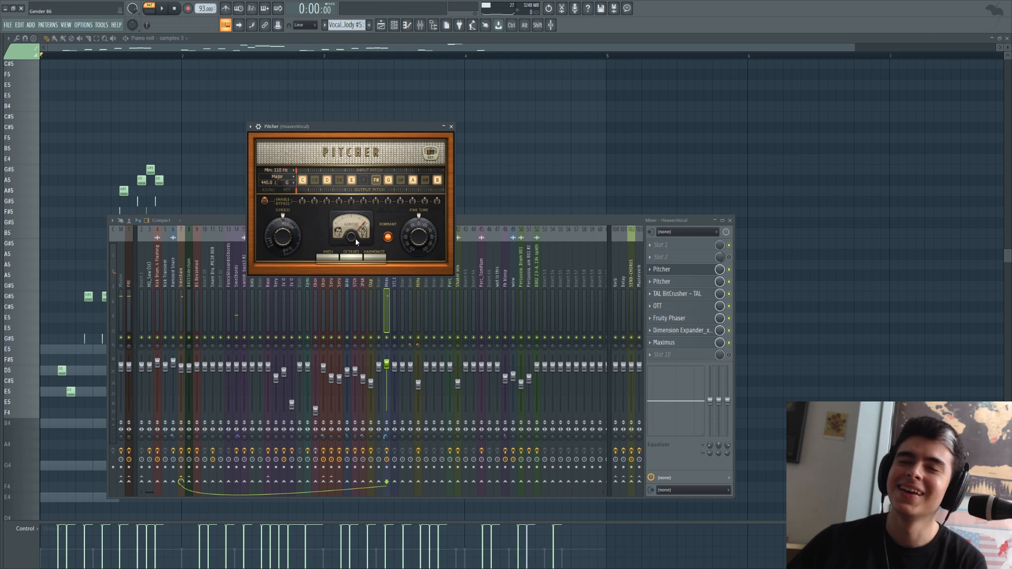
{"action": "left_click_drag", "start_coordinate": [353, 235], "coordinate": [353, 246]}
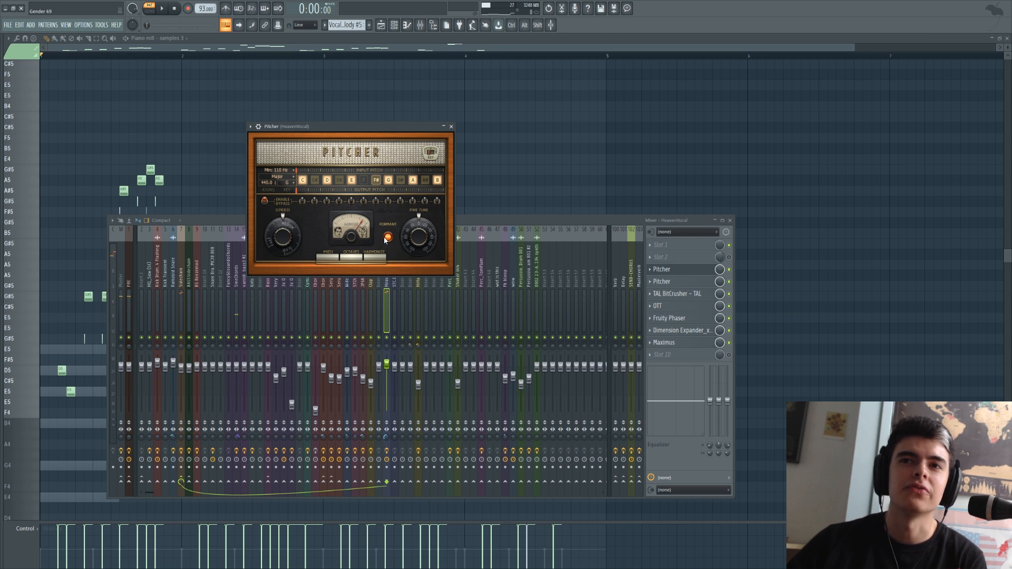
{"action": "mouse_move", "coordinate": [353, 241]}
{"action": "left_mouse_down"}
{"action": "mouse_move", "coordinate": [353, 251]}
{"action": "mouse_move", "coordinate": [352, 236]}
{"action": "left_mouse_up"}
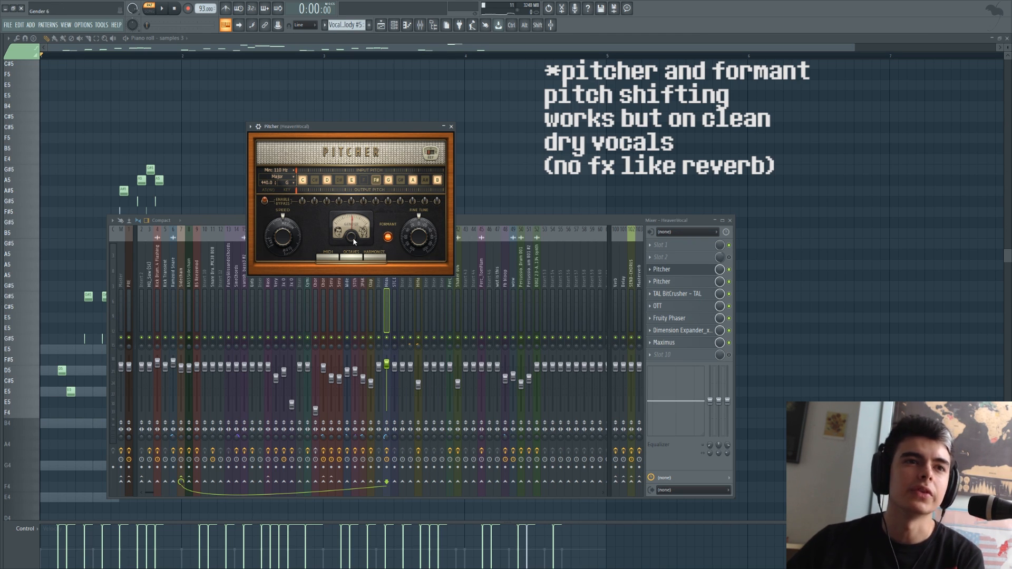
Switch from the first Pitcher to the second one on HeavenVocal and inspect its MIDI input settings.
{"action": "left_click", "coordinate": [681, 270]}
{"action": "left_click", "coordinate": [682, 283]}
{"action": "left_click_drag", "start_coordinate": [244, 51], "coordinate": [402, 109]}
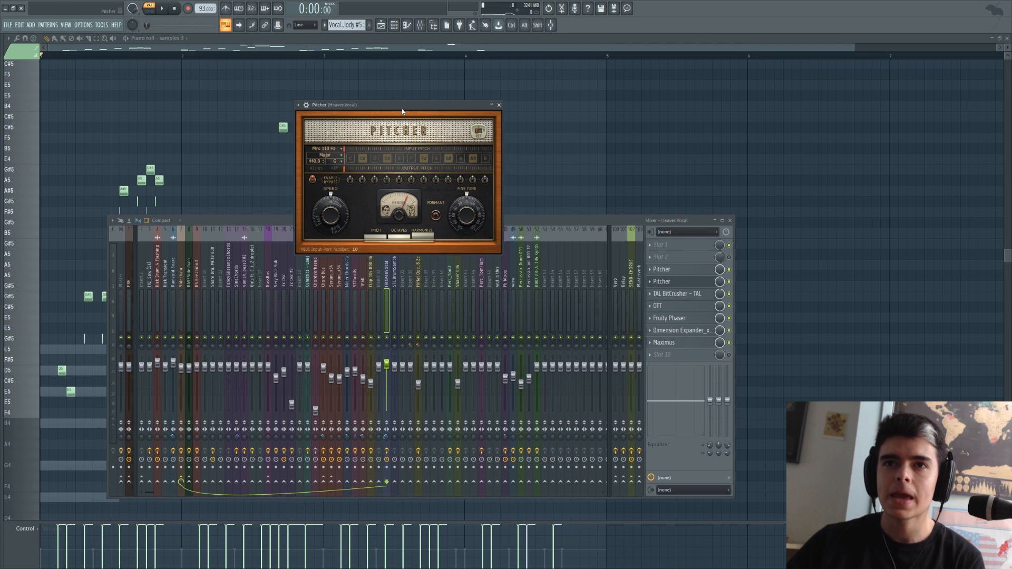
{"action": "key", "text": "space"}
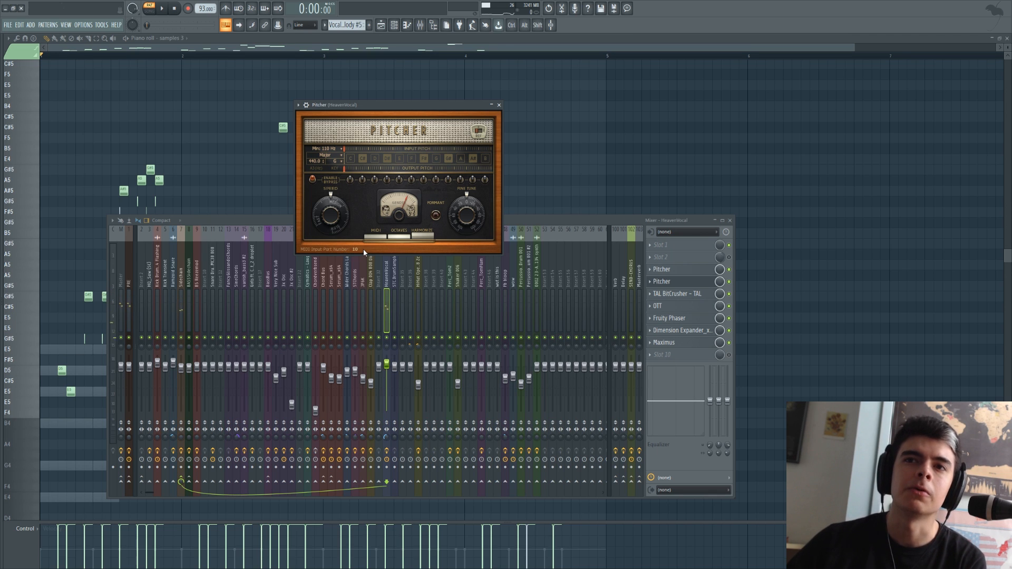
Open the MIDI Out #2 channel beside the second Pitcher and compare their MIDI port numbers.
{"action": "left_click", "coordinate": [393, 25]}
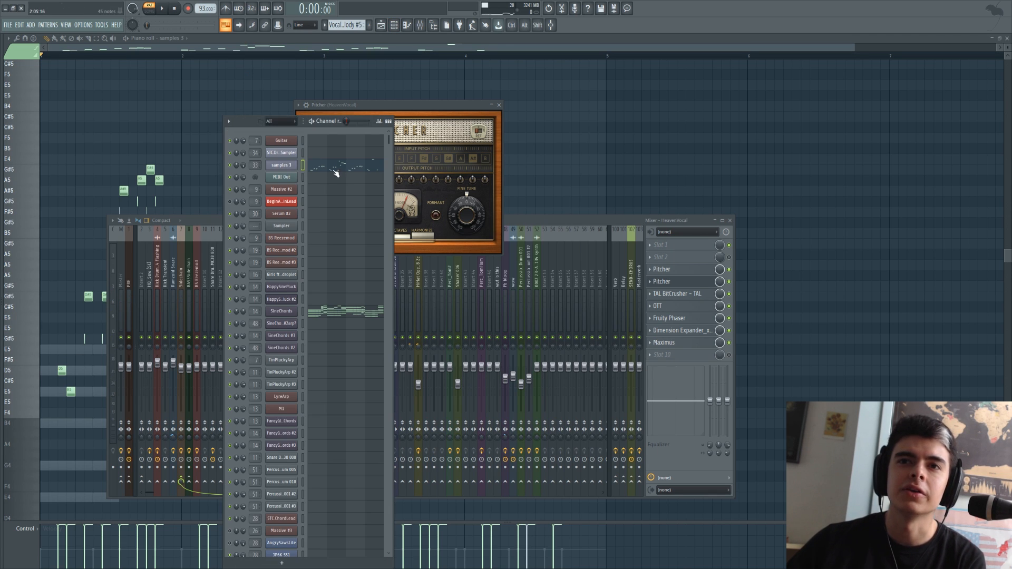
{"action": "scroll", "coordinate": [335, 208], "scroll_direction": "down", "scroll_amount": 3}
{"action": "scroll", "coordinate": [335, 208], "scroll_direction": "down", "scroll_amount": 5}
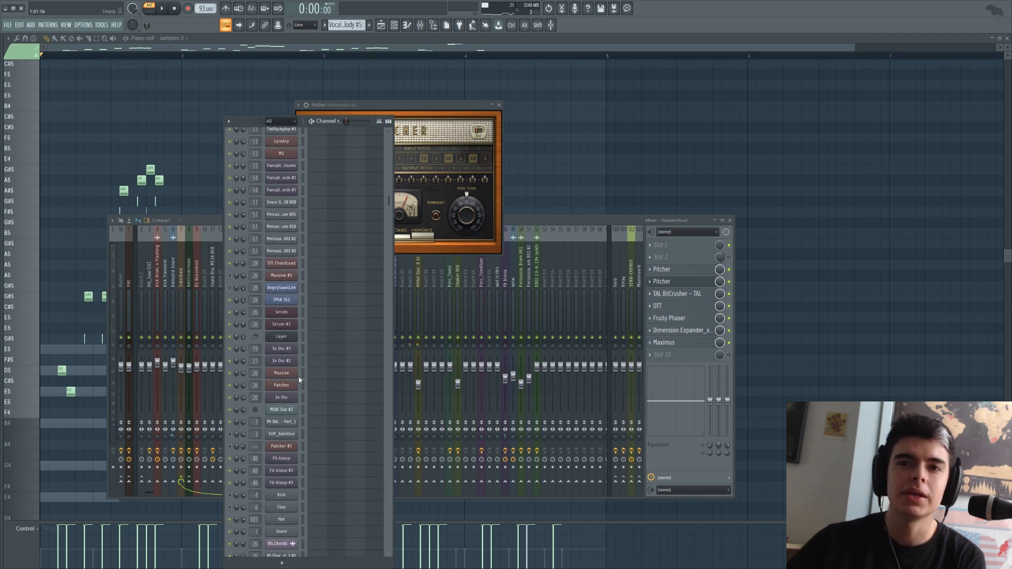
{"action": "left_click", "coordinate": [292, 411]}
{"action": "left_click_drag", "start_coordinate": [254, 261], "coordinate": [154, 120]}
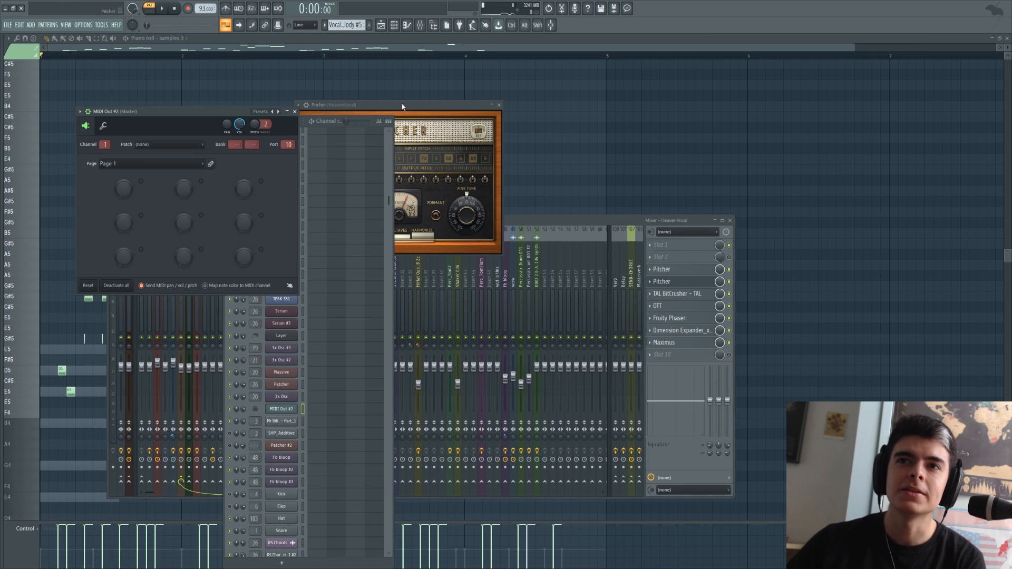
{"action": "left_click_drag", "start_coordinate": [401, 104], "coordinate": [514, 121]}
{"action": "left_click_drag", "start_coordinate": [192, 119], "coordinate": [217, 137]}
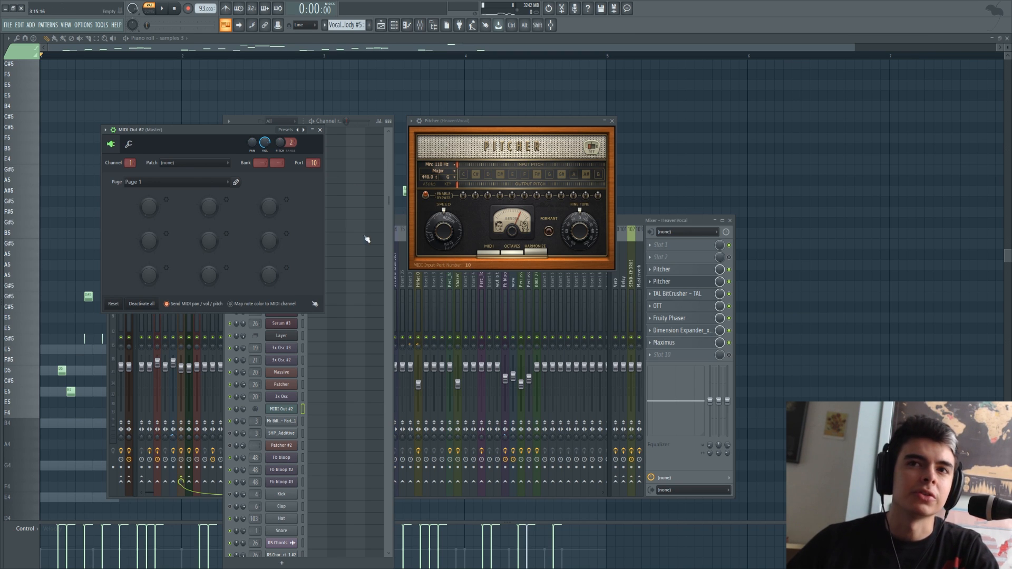
{"action": "left_click_drag", "start_coordinate": [313, 163], "coordinate": [314, 147]}
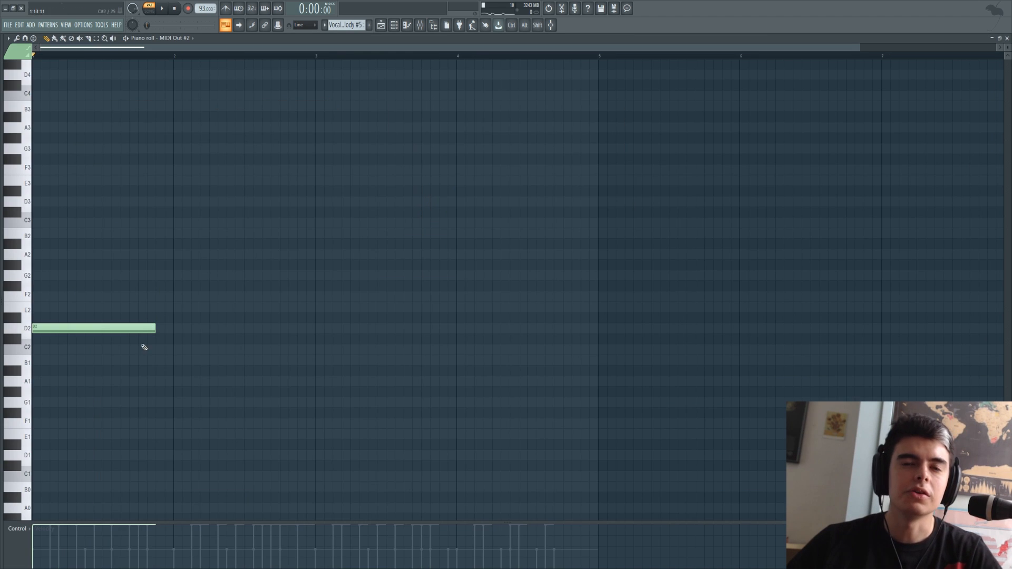
Delete the D2 note from the MIDI Out #2 piano roll.
{"action": "right_click", "coordinate": [136, 328]}
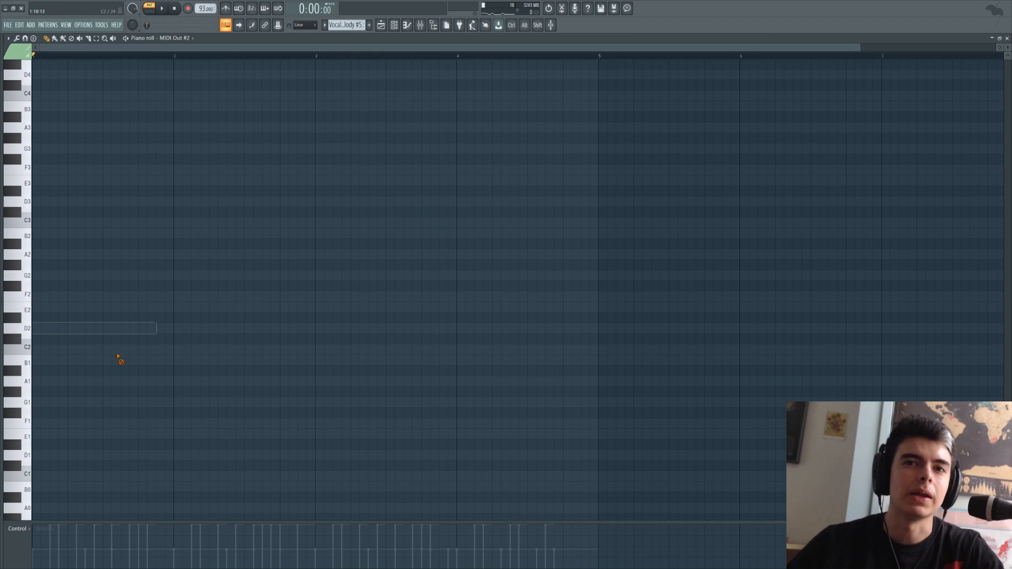
{"action": "scroll", "coordinate": [135, 320], "scroll_direction": "up", "scroll_amount": 2}
{"action": "scroll", "coordinate": [132, 317], "scroll_direction": "up", "scroll_amount": 20}
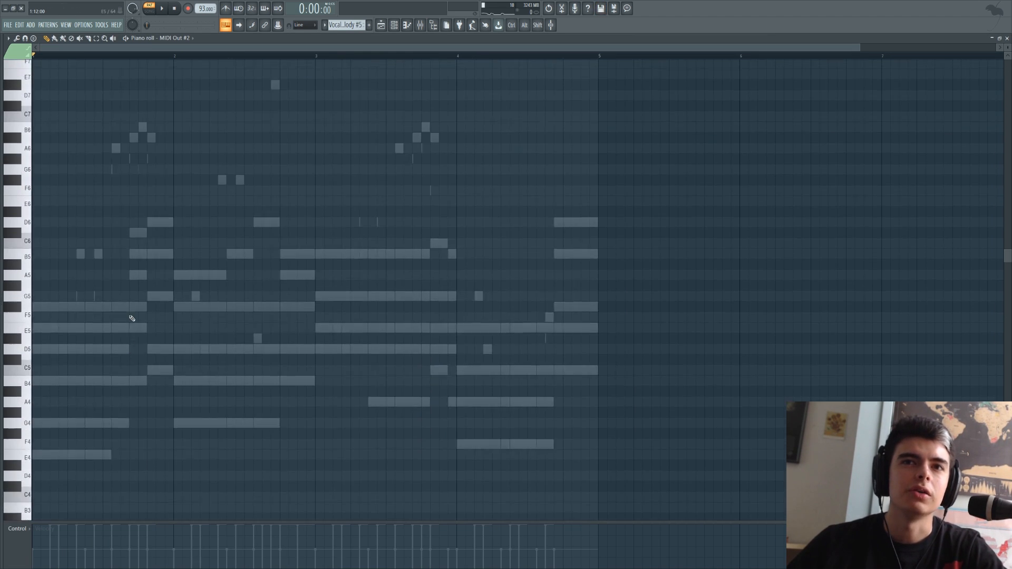
Reopen the second Pitcher on the HeavenVocal mixer track and audition the chops with notes played through MIDI Out #2.
{"action": "key", "text": "F6"}
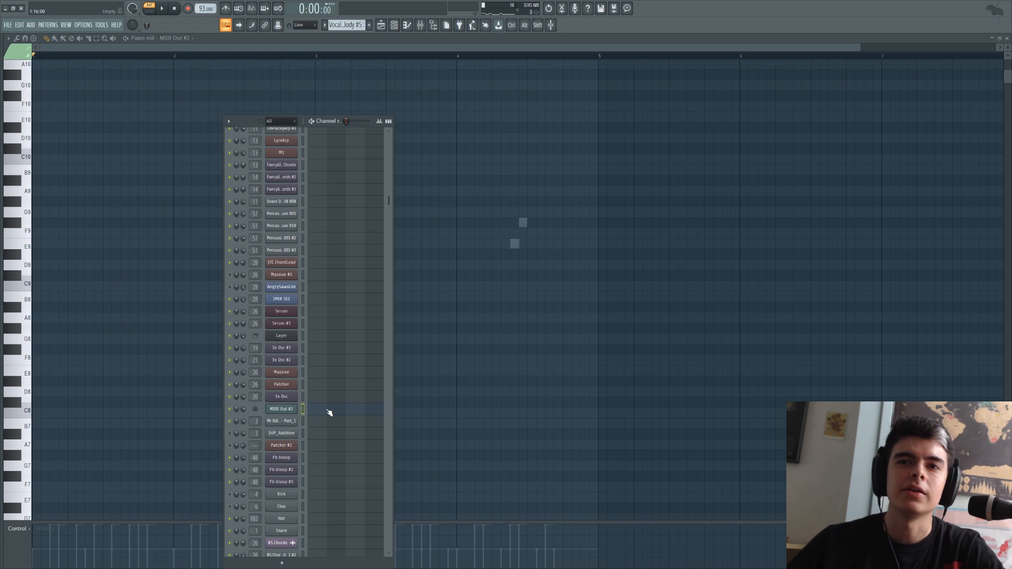
{"action": "key", "text": "F9"}
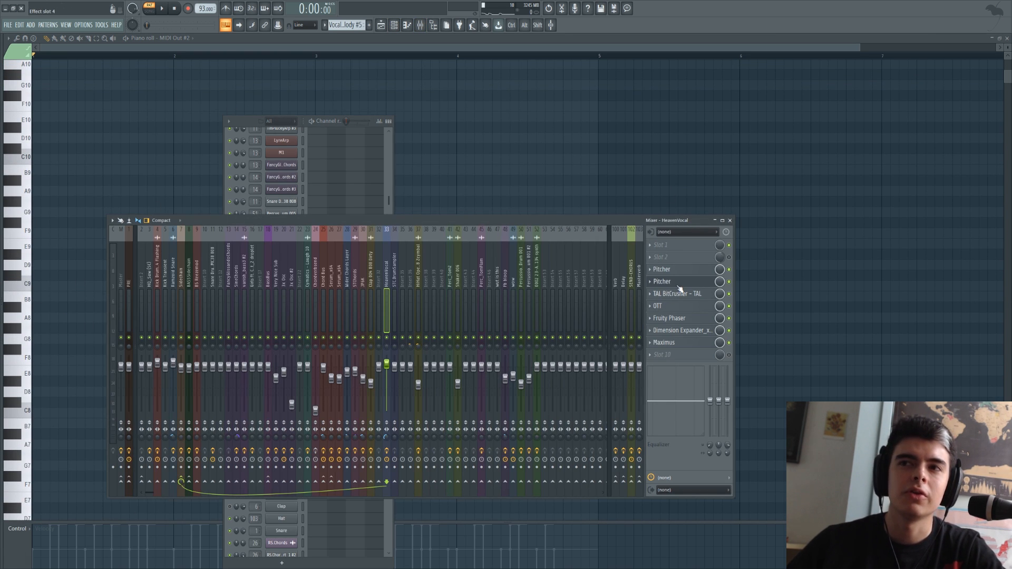
{"action": "left_click", "coordinate": [672, 283]}
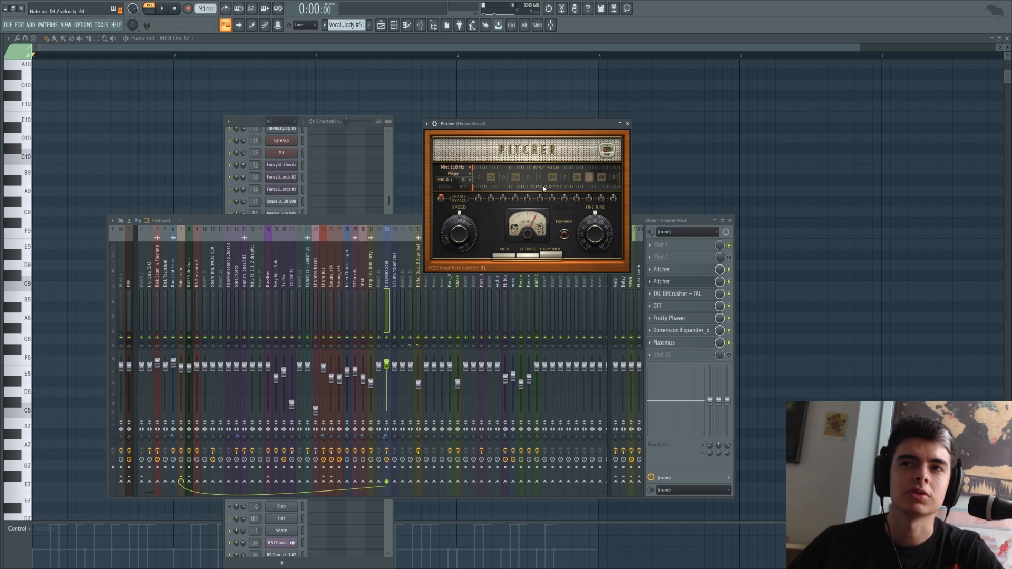
{"action": "key", "text": "space"}
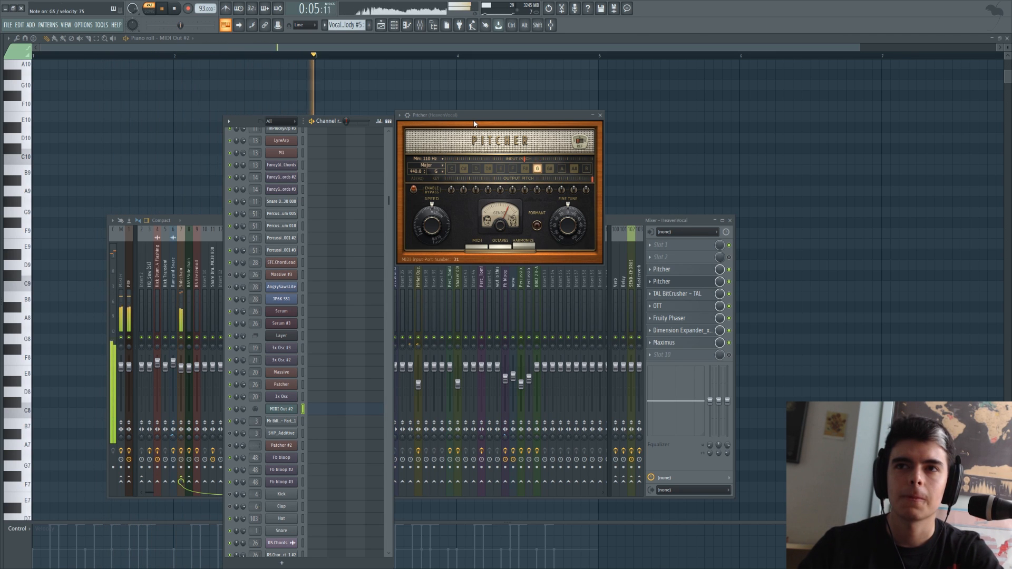
{"action": "key", "text": "space"}
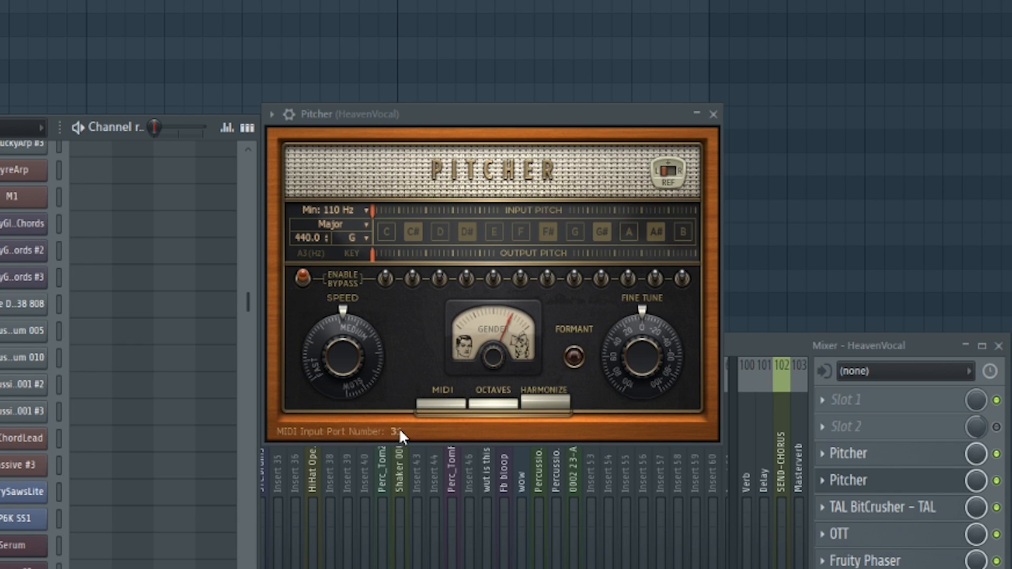
Switch the second Pitcher's MIDI option off and on again, and compare the chops without and with played MIDI notes.
{"action": "left_click", "coordinate": [435, 404]}
{"action": "left_click", "coordinate": [460, 399]}
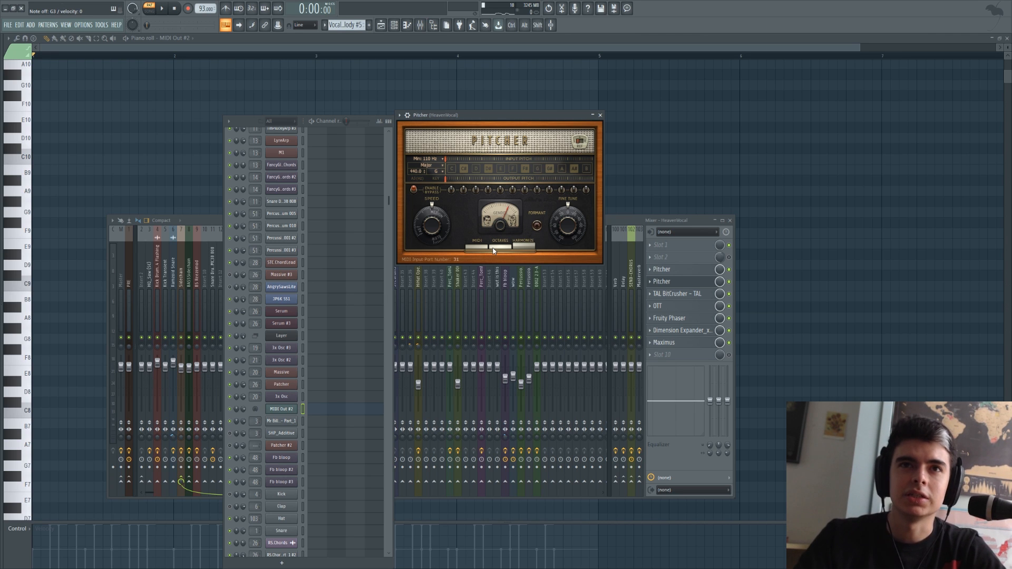
{"action": "key", "text": "space"}
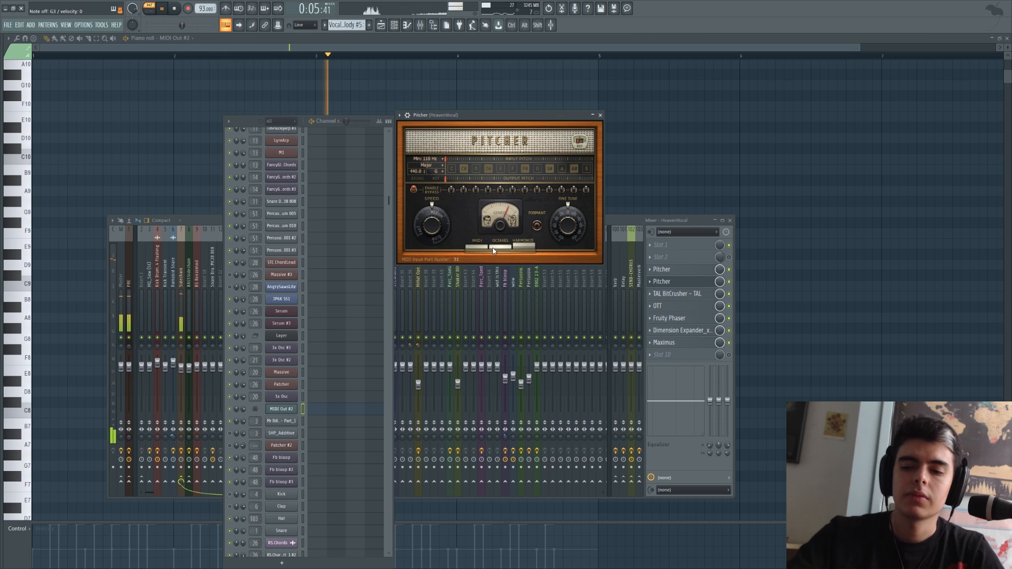
{"action": "key", "text": "space"}
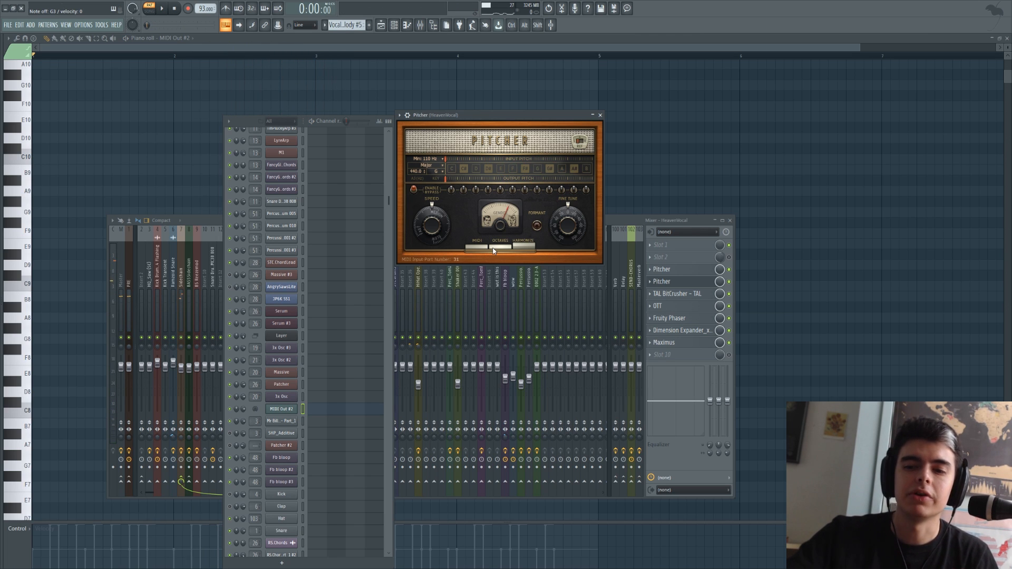
{"action": "key", "text": "space"}
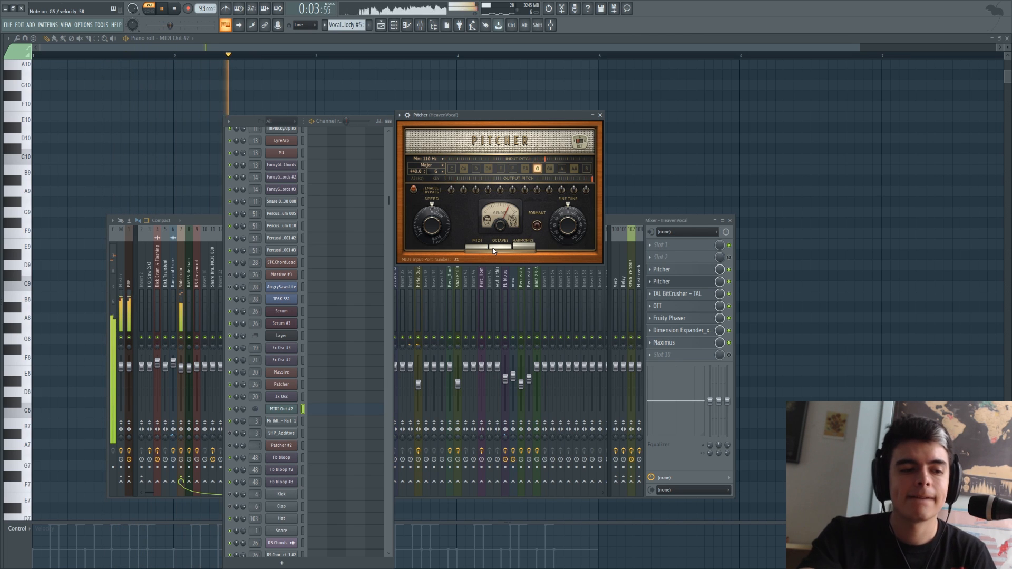
{"action": "key", "text": "space"}
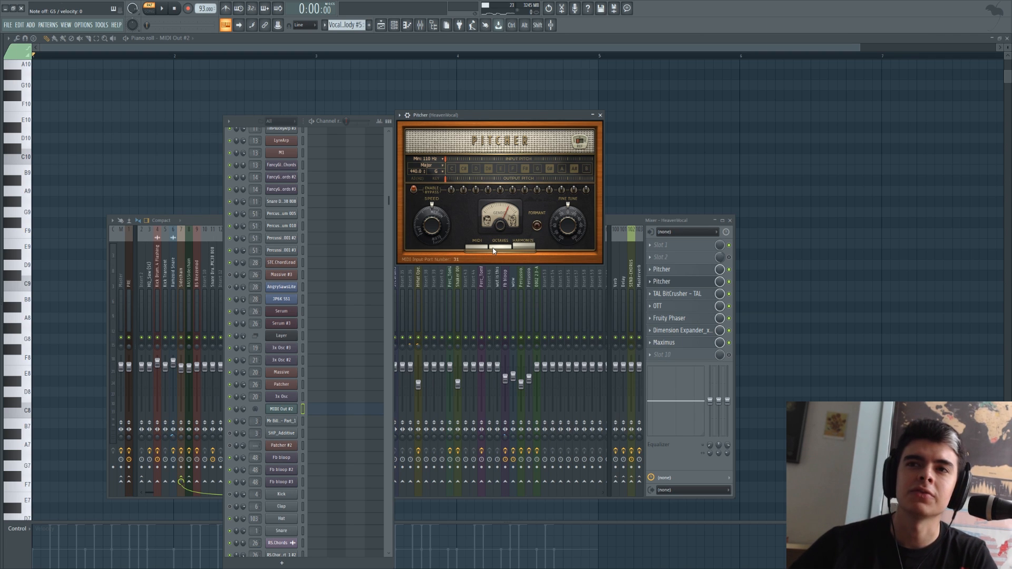
Enable Harmonize in the second Pitcher on HeavenVocal.
{"action": "left_click", "coordinate": [531, 248]}
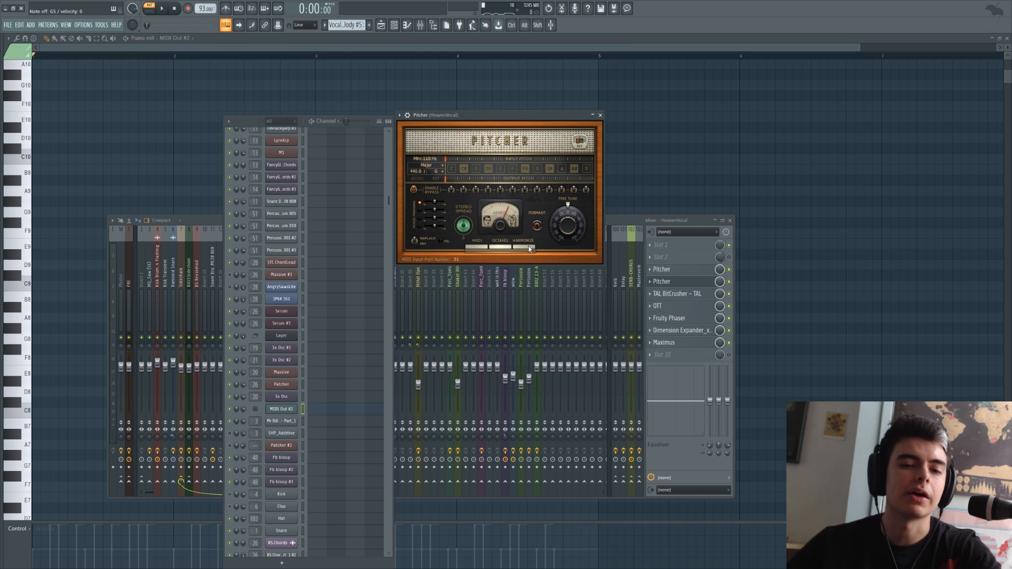
{"action": "key", "text": "space"}
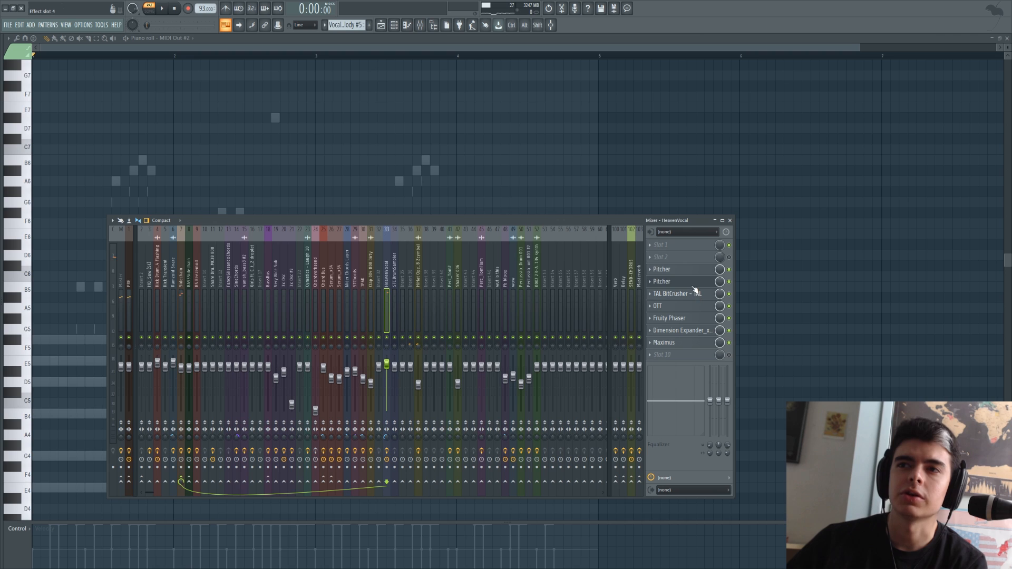
Inspect TAL BitCrusher and OTT on the HeavenVocal track, auditioning the chops through the bitcrusher.
{"action": "left_click", "coordinate": [698, 298]}
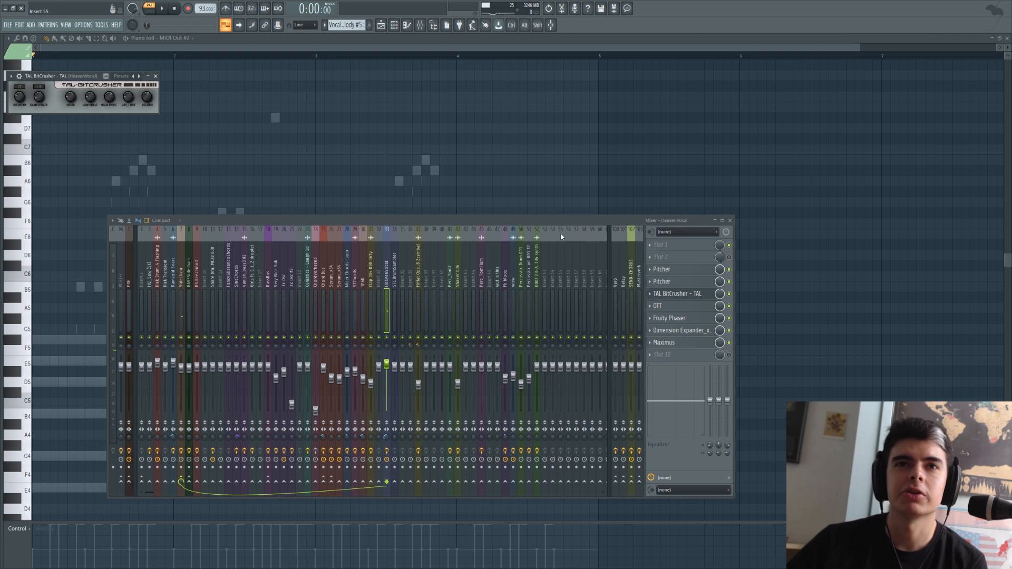
{"action": "left_click_drag", "start_coordinate": [59, 79], "coordinate": [366, 175]}
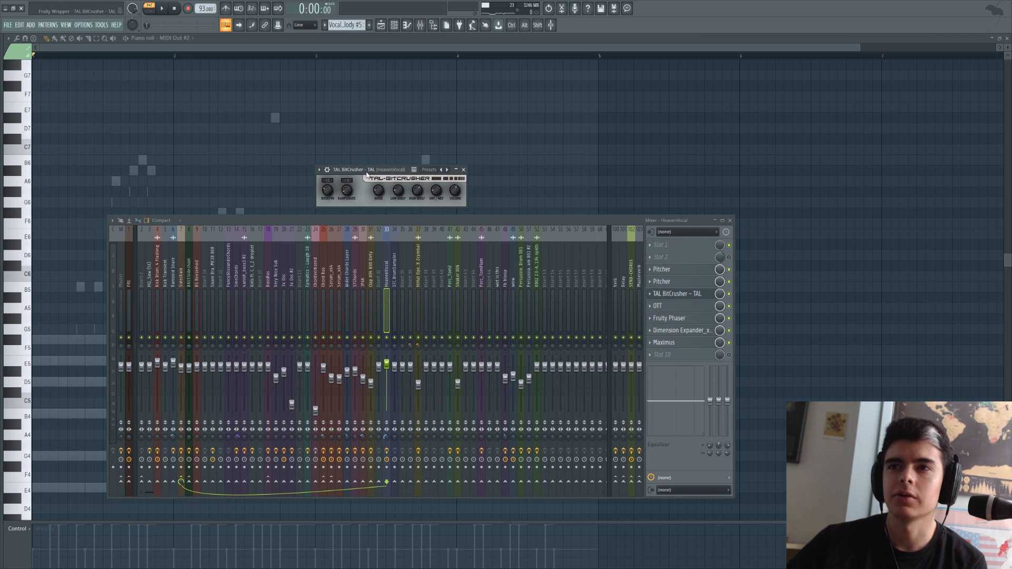
{"action": "key", "text": "space"}
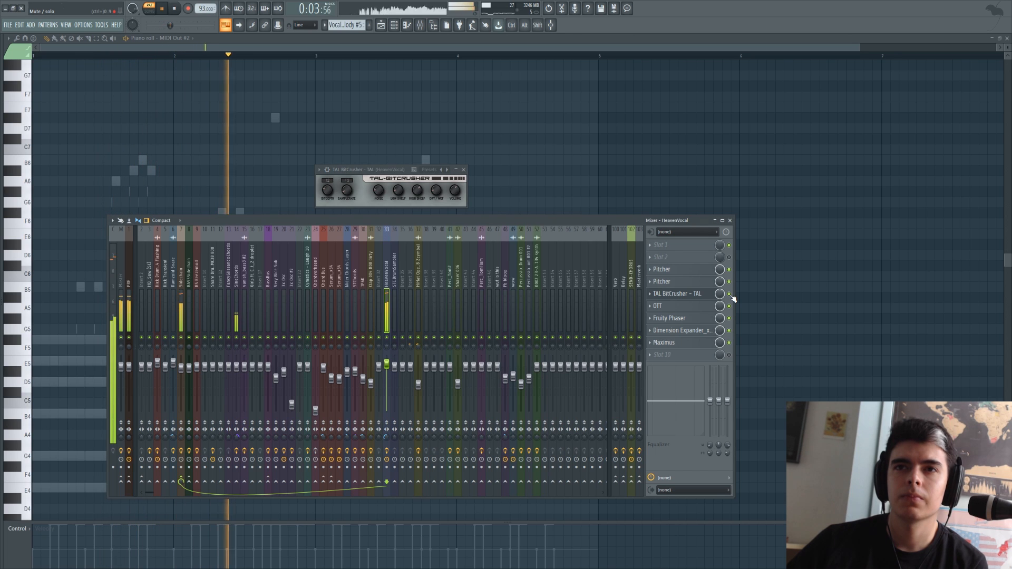
{"action": "key", "text": "space"}
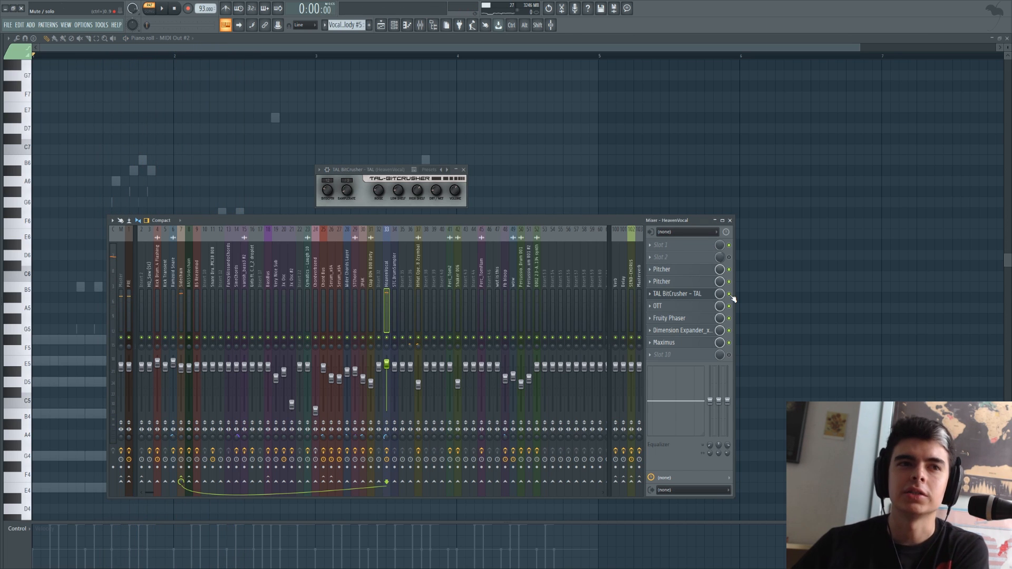
{"action": "left_click", "coordinate": [692, 306]}
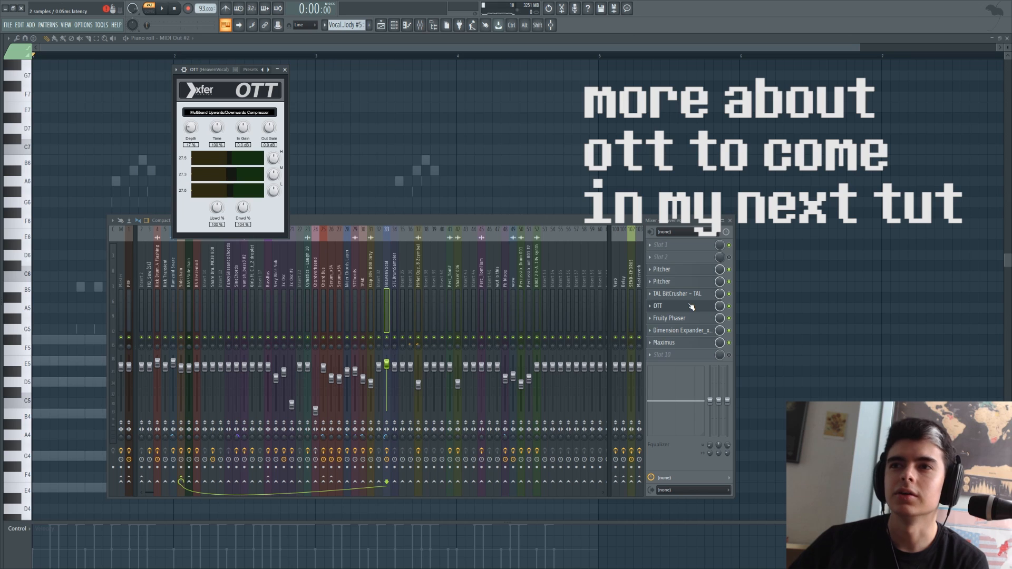
{"action": "left_click", "coordinate": [691, 306]}
Open Fruity Phaser on HeavenVocal and compare the chops with the effect bypassed and active.
{"action": "left_click", "coordinate": [713, 320]}
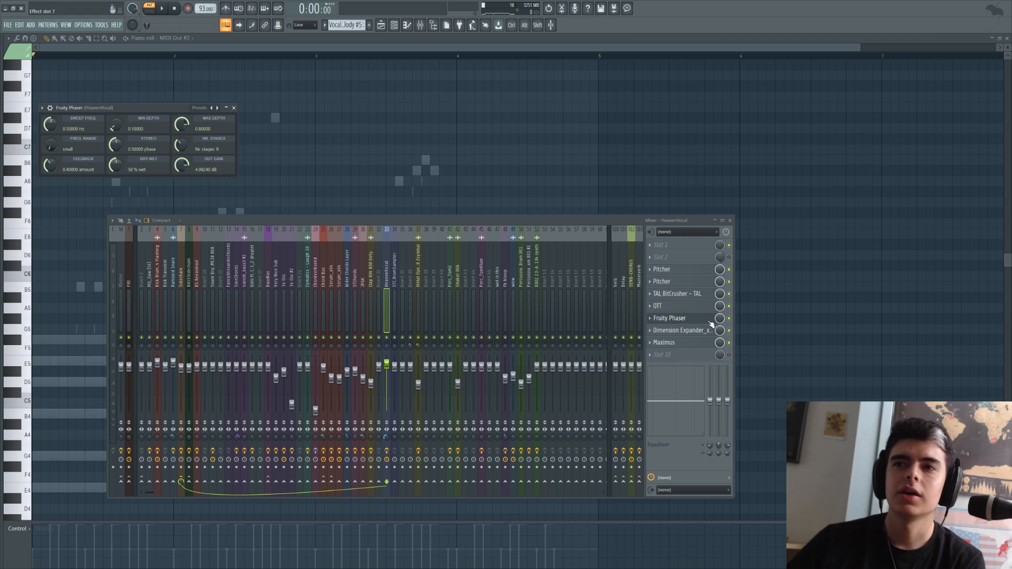
{"action": "left_click", "coordinate": [729, 318]}
{"action": "key", "text": "space"}
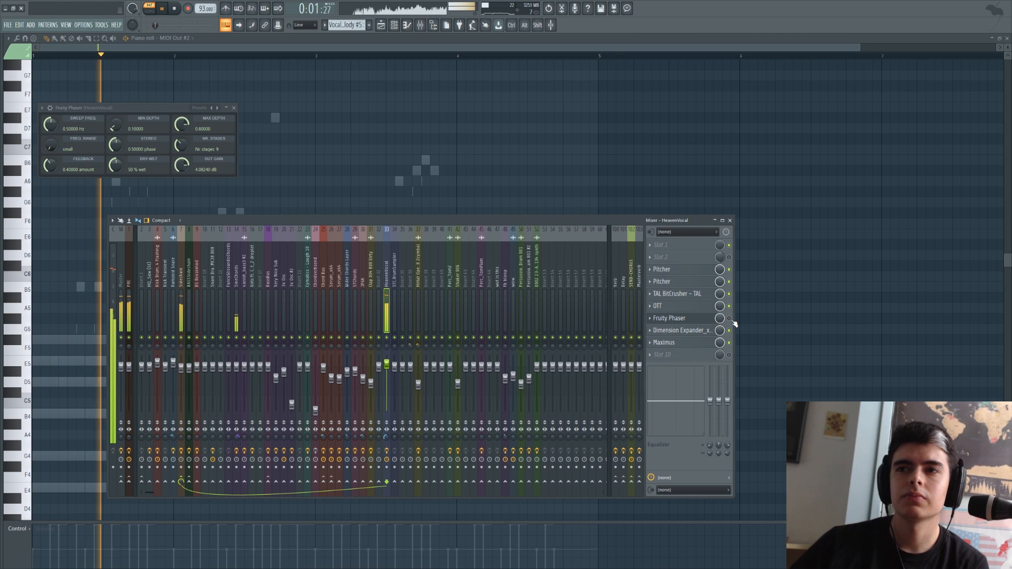
{"action": "left_click", "coordinate": [730, 319]}
{"action": "key", "text": "space"}
{"action": "key", "text": "space"}
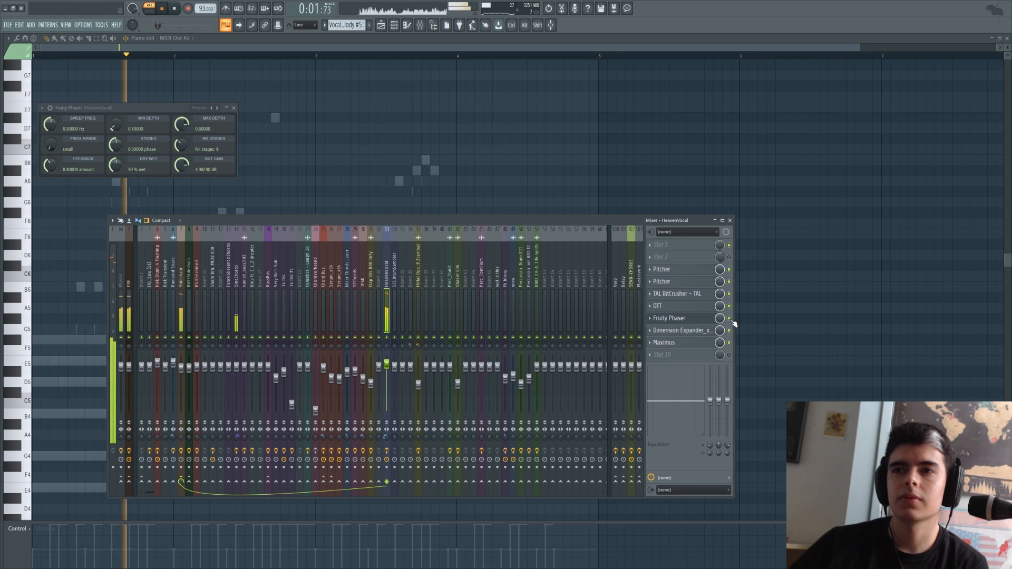
{"action": "key", "text": "space"}
Inspect Dimension Expander and Maximus on HeavenVocal, and browse the Soundgoodizer presets of Maximus.
{"action": "left_click", "coordinate": [708, 331]}
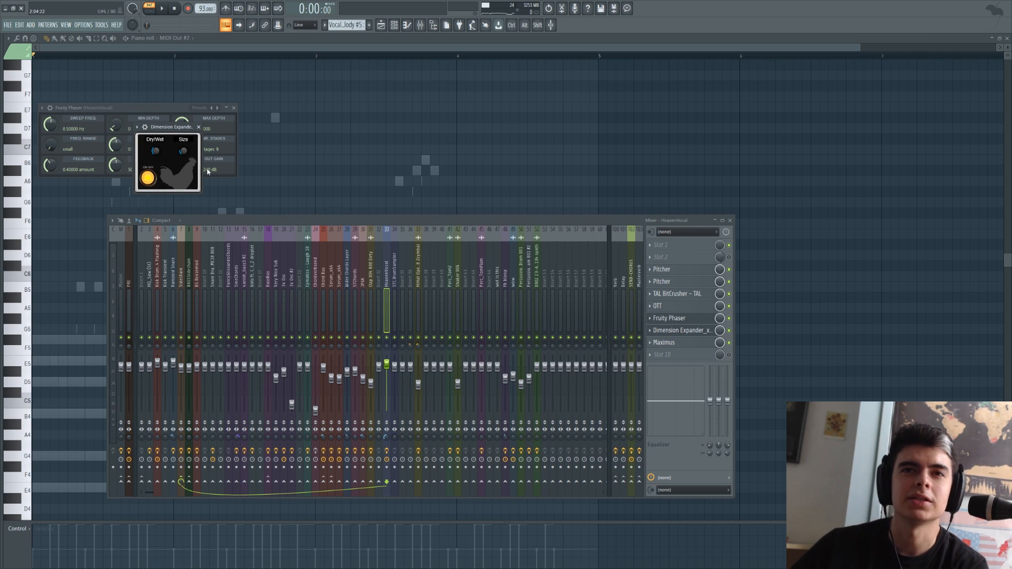
{"action": "left_click", "coordinate": [704, 343]}
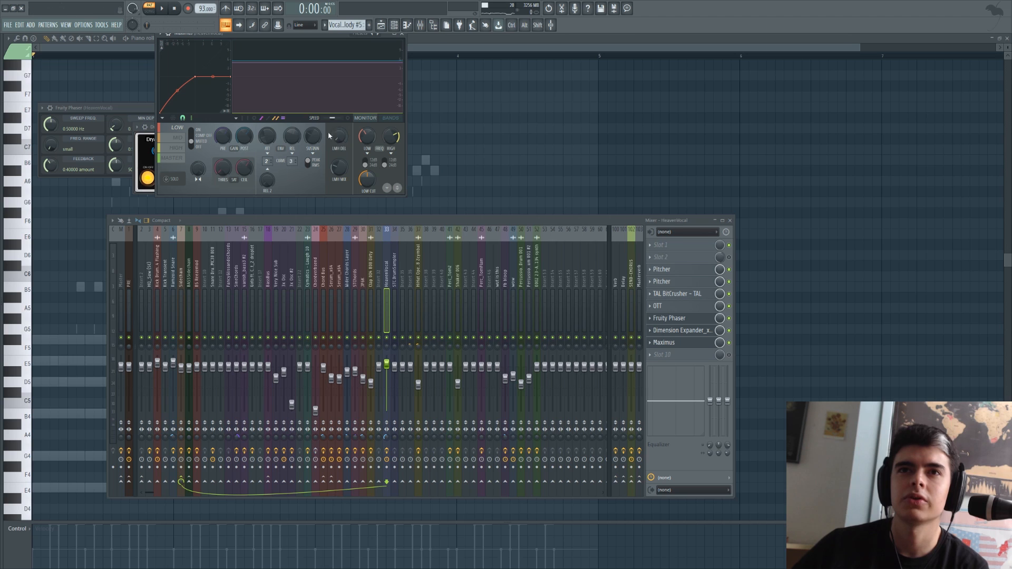
{"action": "left_click_drag", "start_coordinate": [246, 45], "coordinate": [243, 93]}
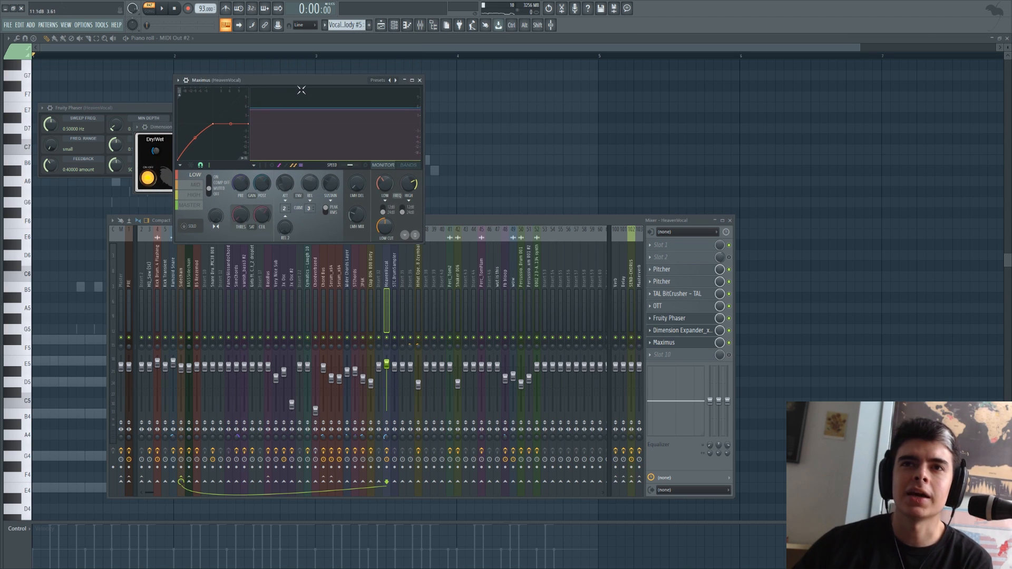
{"action": "left_click_drag", "start_coordinate": [309, 81], "coordinate": [292, 86]}
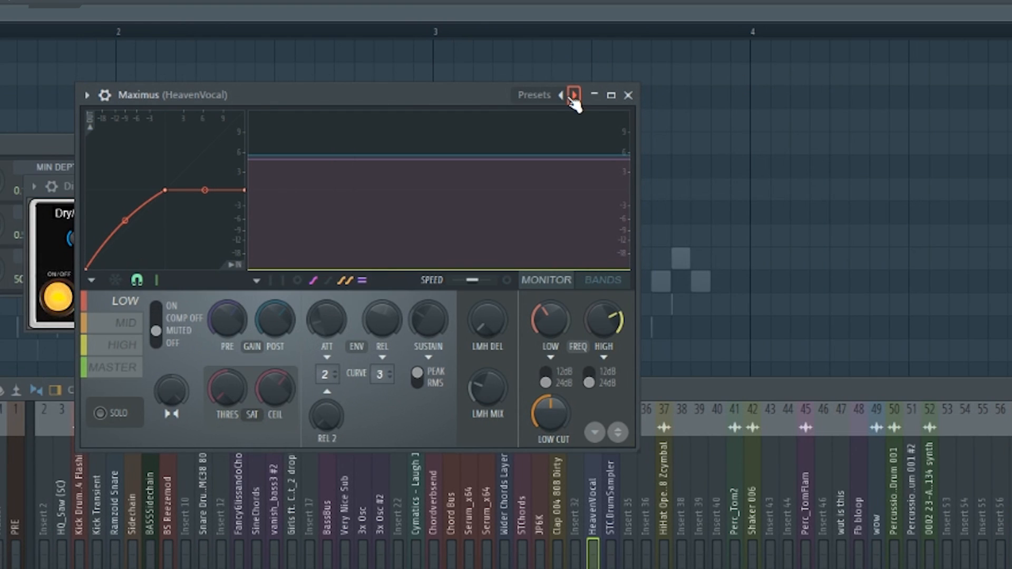
{"action": "left_click", "coordinate": [378, 85]}
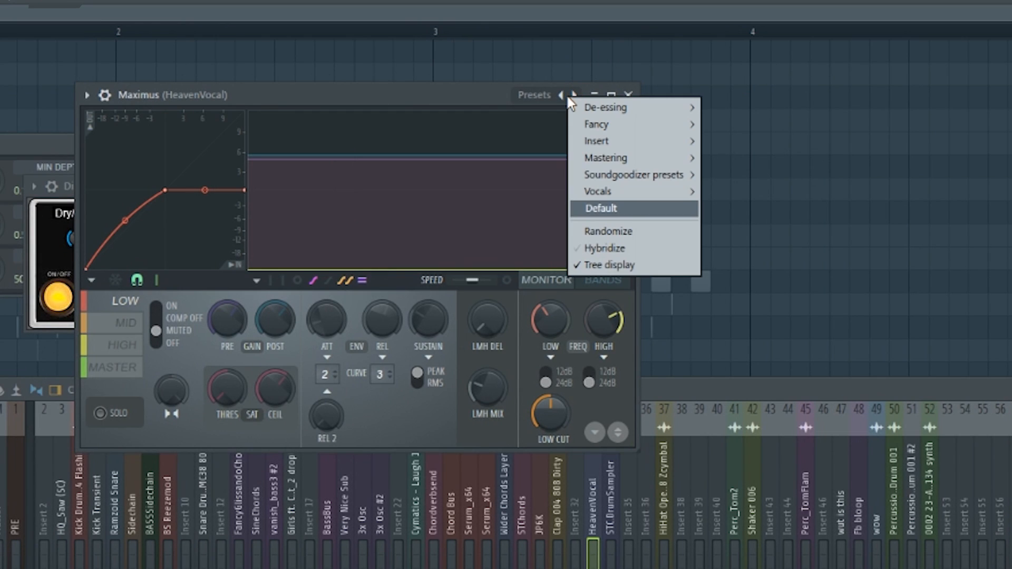
{"action": "mouse_move", "coordinate": [676, 175]}
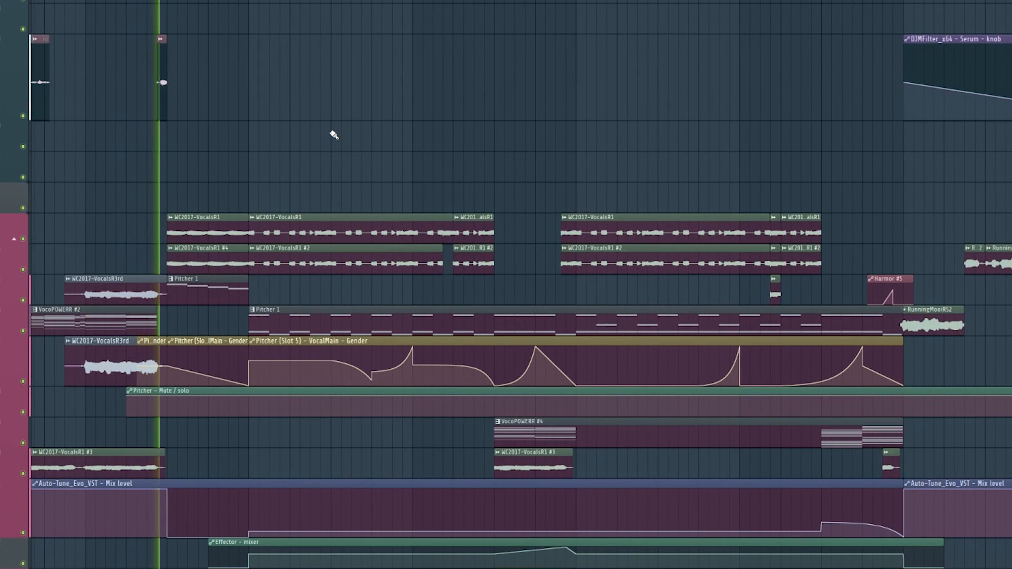
Examine how the vocal clips, Pitcher patterns and Pitcher Gender automation are arranged in the second project's playlist.
{"action": "scroll", "coordinate": [333, 136], "scroll_direction": "down", "scroll_amount": 1}
{"action": "left_click_drag", "start_coordinate": [334, 135], "coordinate": [480, 175]}
{"action": "scroll", "coordinate": [436, 138], "scroll_direction": "down", "scroll_amount": 4}
{"action": "key", "text": "space"}
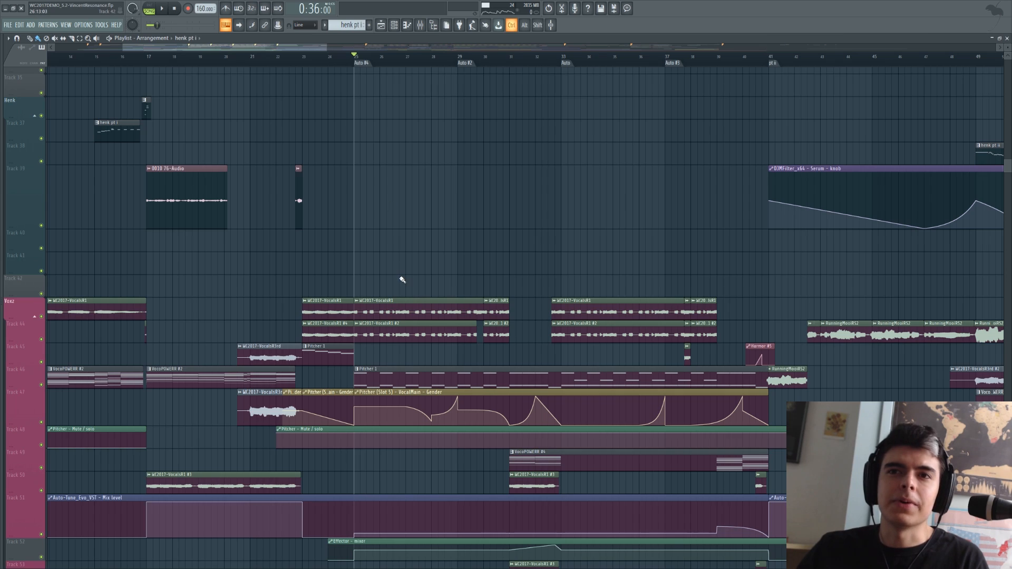
{"action": "scroll", "coordinate": [402, 278], "scroll_direction": "up", "scroll_amount": 4}
{"action": "left_click_drag", "start_coordinate": [318, 246], "coordinate": [215, 211]}
{"action": "left_click_drag", "start_coordinate": [264, 232], "coordinate": [378, 314]}
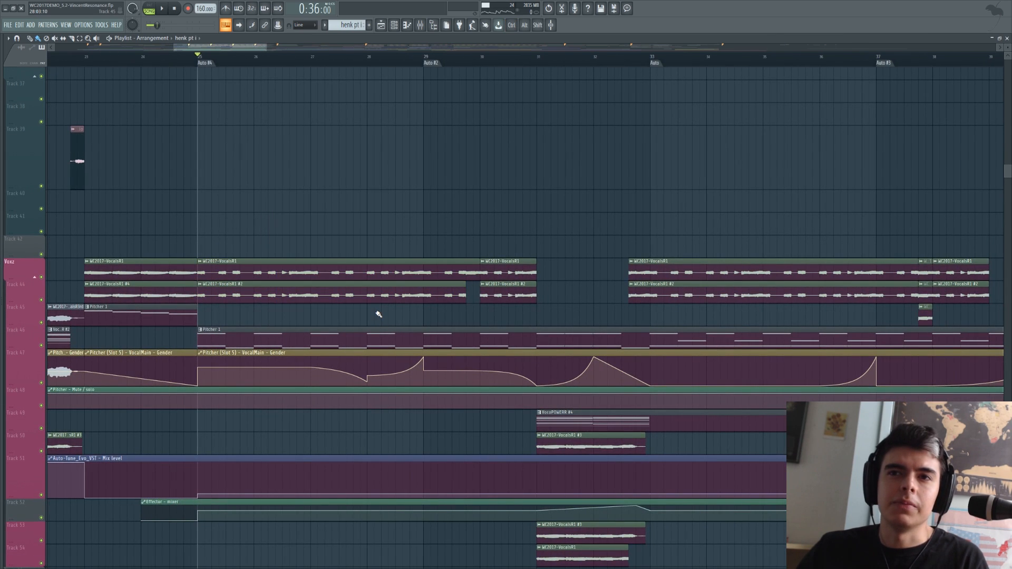
{"action": "scroll", "coordinate": [371, 307], "scroll_direction": "down", "scroll_amount": 5}
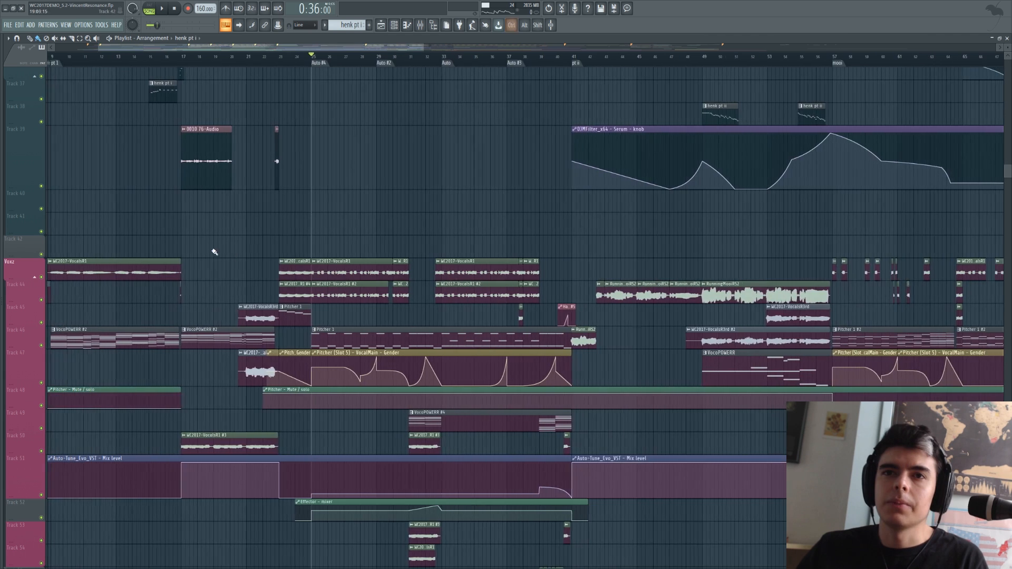
{"action": "left_click_drag", "start_coordinate": [212, 251], "coordinate": [224, 284]}
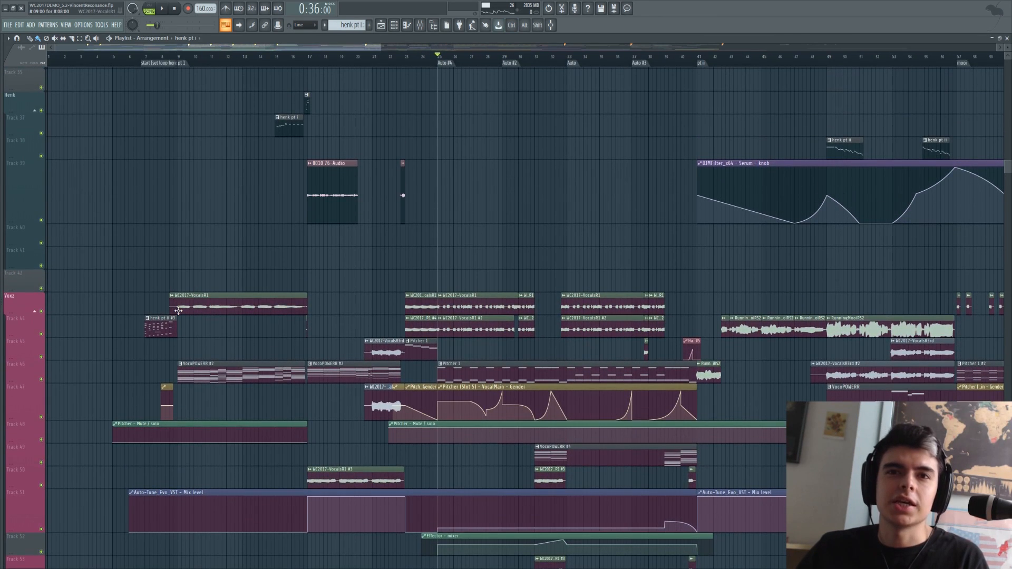
Audition the WC2017-VocalsR1 clip on its own, followed by a RunningMooiRS2 clip in the vocal track group.
{"action": "right_click", "coordinate": [208, 303], "text": "alt"}
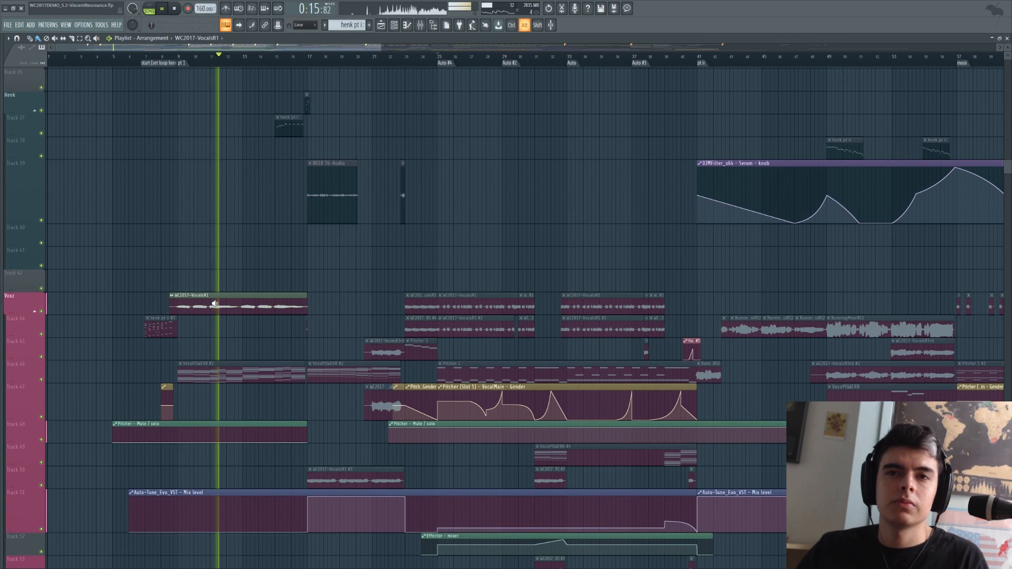
{"action": "right_click", "coordinate": [242, 302], "text": "alt"}
{"action": "left_click_drag", "start_coordinate": [776, 323], "coordinate": [445, 308]}
{"action": "right_click", "coordinate": [445, 307], "text": "alt"}
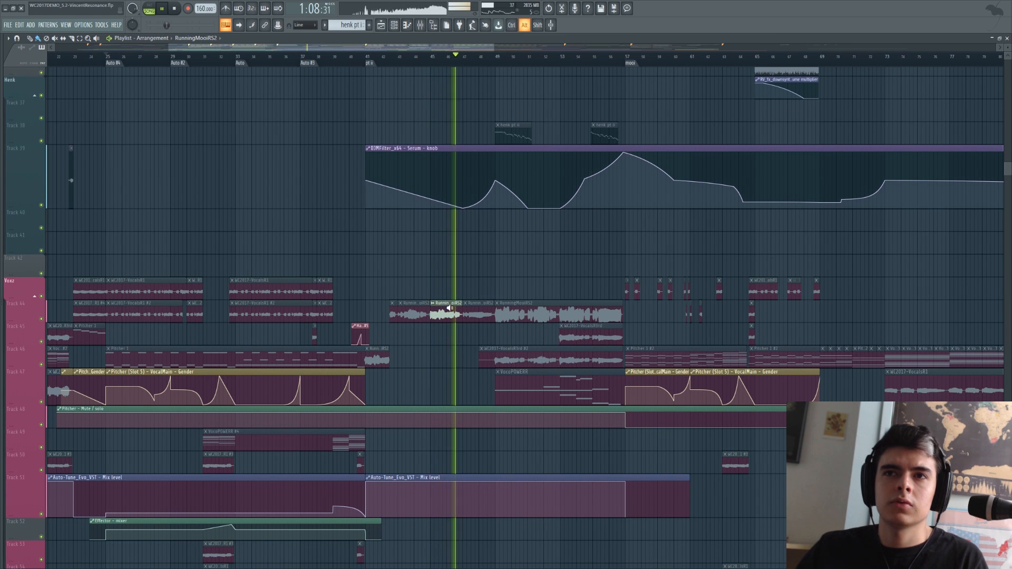
{"action": "scroll", "coordinate": [112, 203], "scroll_direction": "up", "scroll_amount": 8}
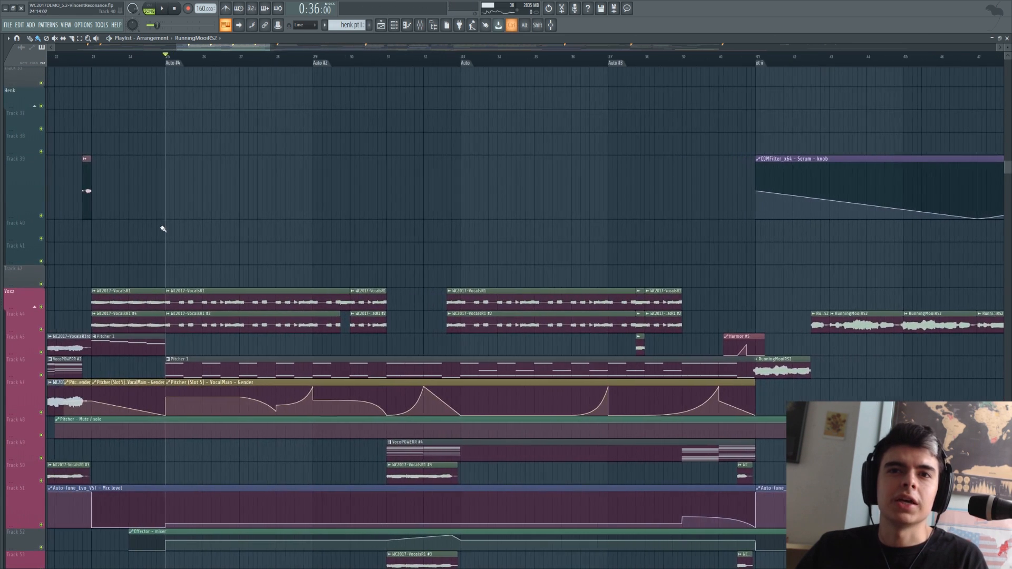
Slice the start of the WC2017-VocalsR1 clip at the Auto #4 marker and move two slices up to track 41.
{"action": "scroll", "coordinate": [178, 249], "scroll_direction": "up", "scroll_amount": 1}
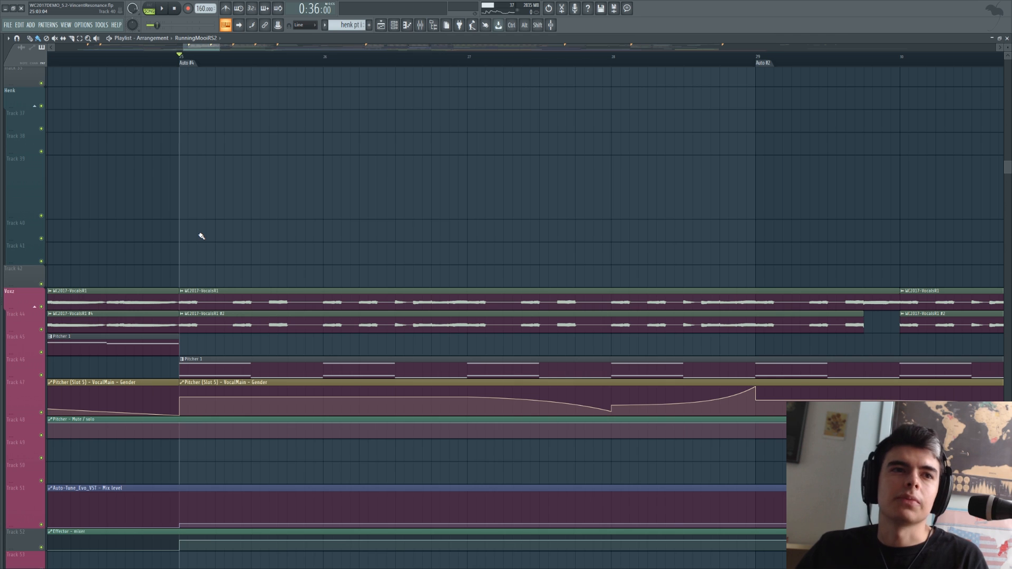
{"action": "scroll", "coordinate": [202, 235], "scroll_direction": "down", "scroll_amount": 3}
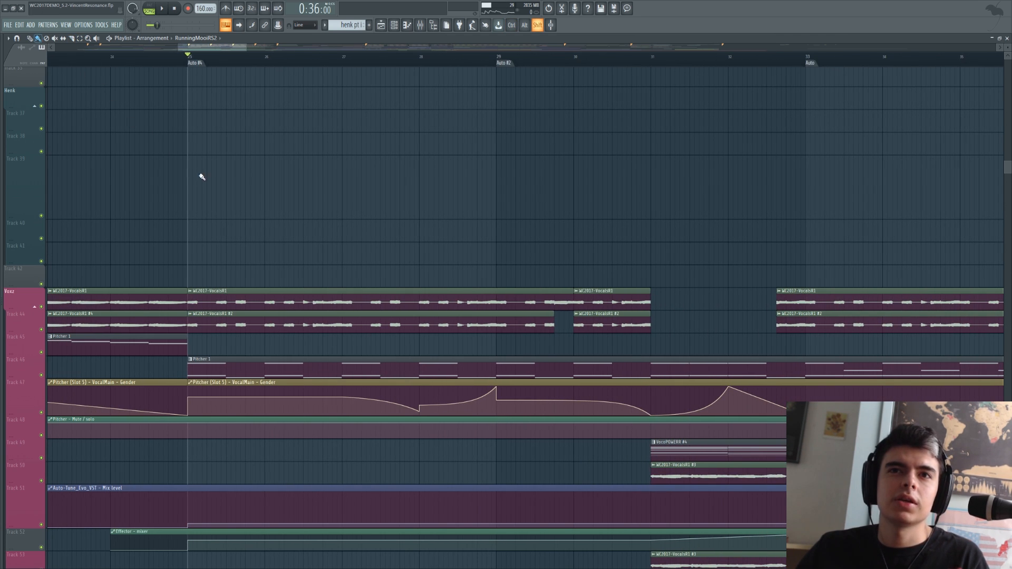
{"action": "scroll", "coordinate": [199, 258], "scroll_direction": "up", "scroll_amount": 3}
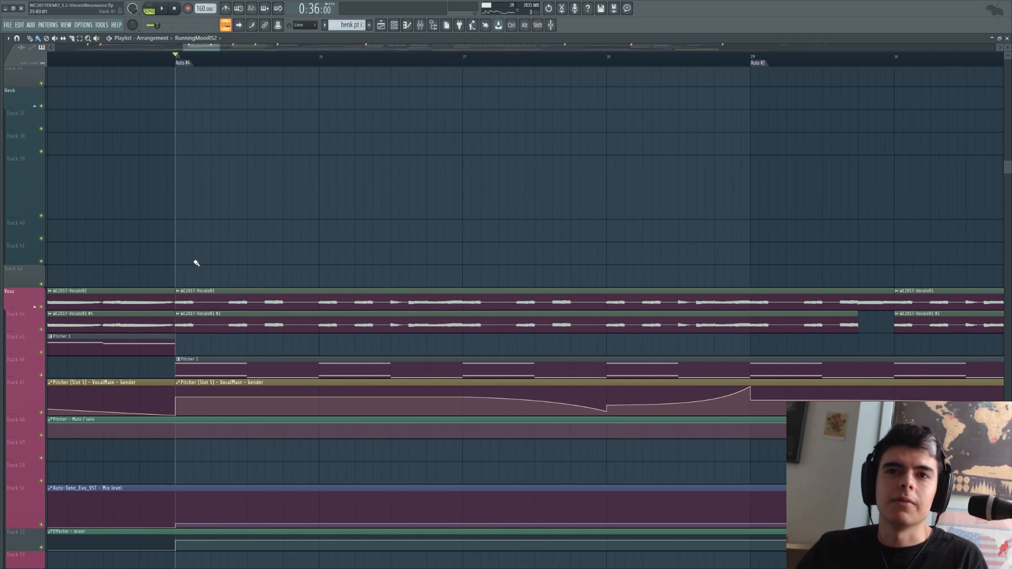
{"action": "left_click", "coordinate": [199, 308]}
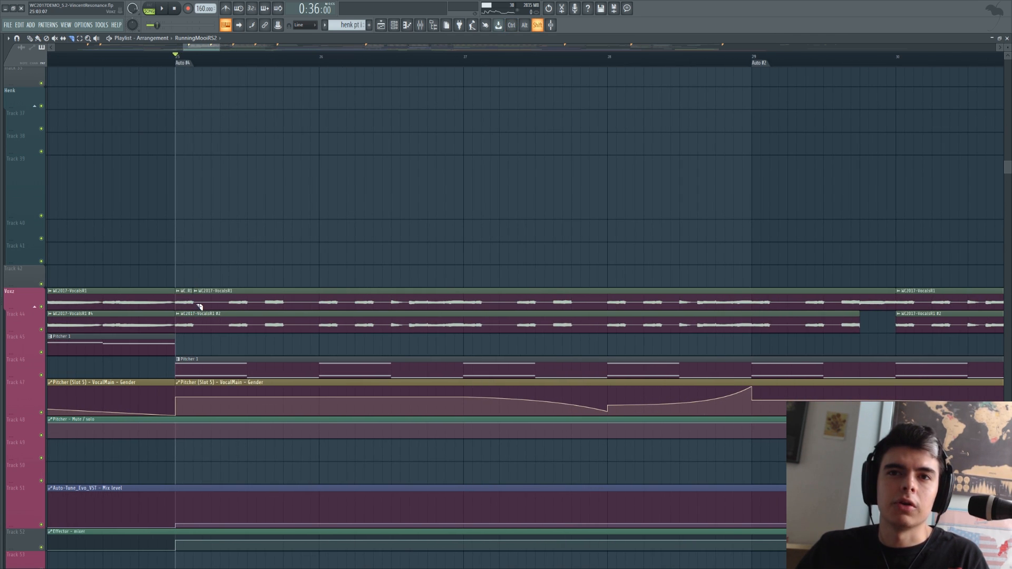
{"action": "left_click", "coordinate": [38, 39]}
{"action": "left_click_drag", "start_coordinate": [215, 297], "coordinate": [220, 248]}
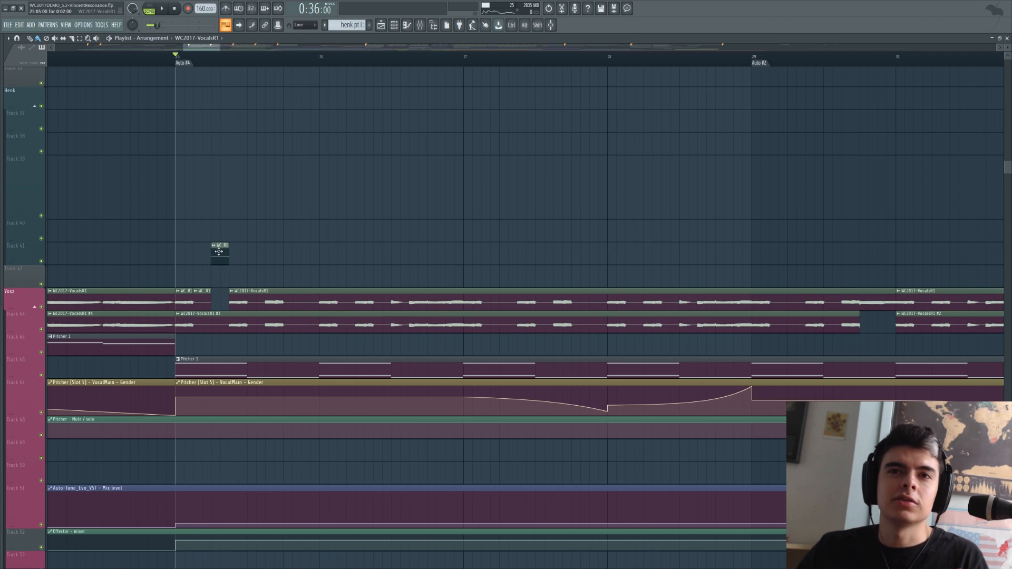
{"action": "left_click_drag", "start_coordinate": [185, 296], "coordinate": [186, 247]}
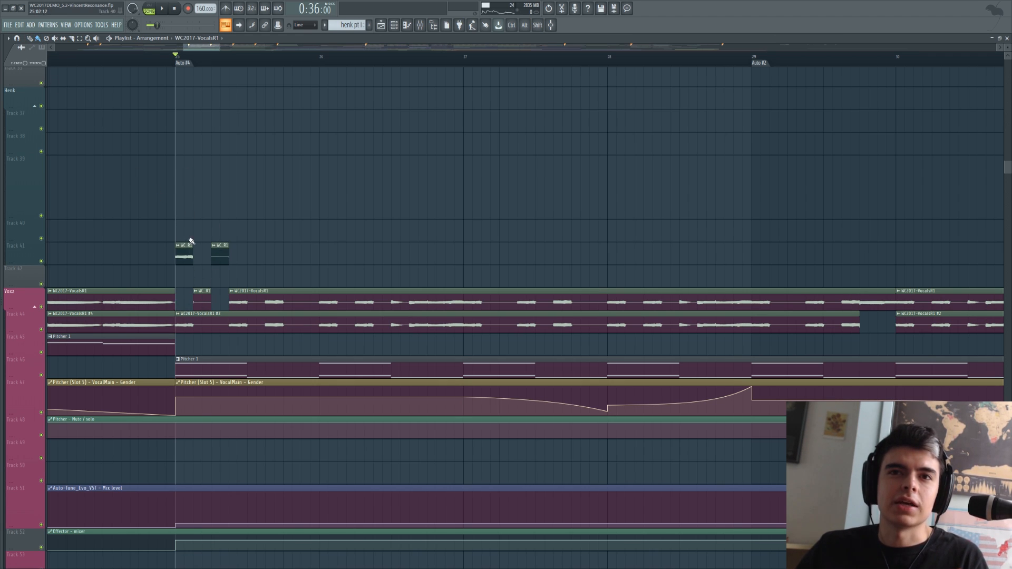
Delete the unwanted slices and repeat the first chop on track 41 after a gap of one slice length.
{"action": "right_click", "coordinate": [199, 293]}
{"action": "right_click", "coordinate": [215, 258]}
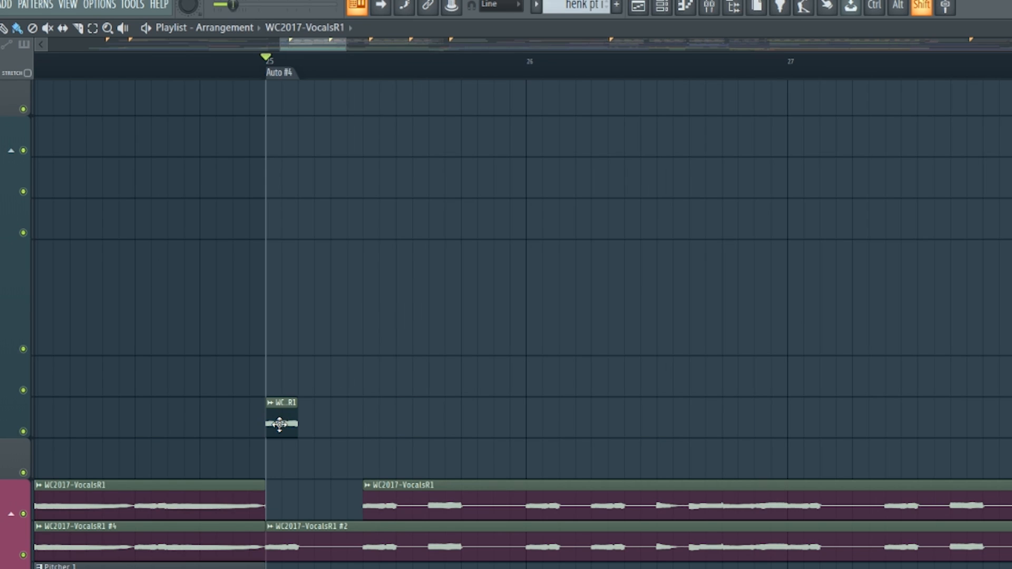
{"action": "left_click", "coordinate": [343, 424]}
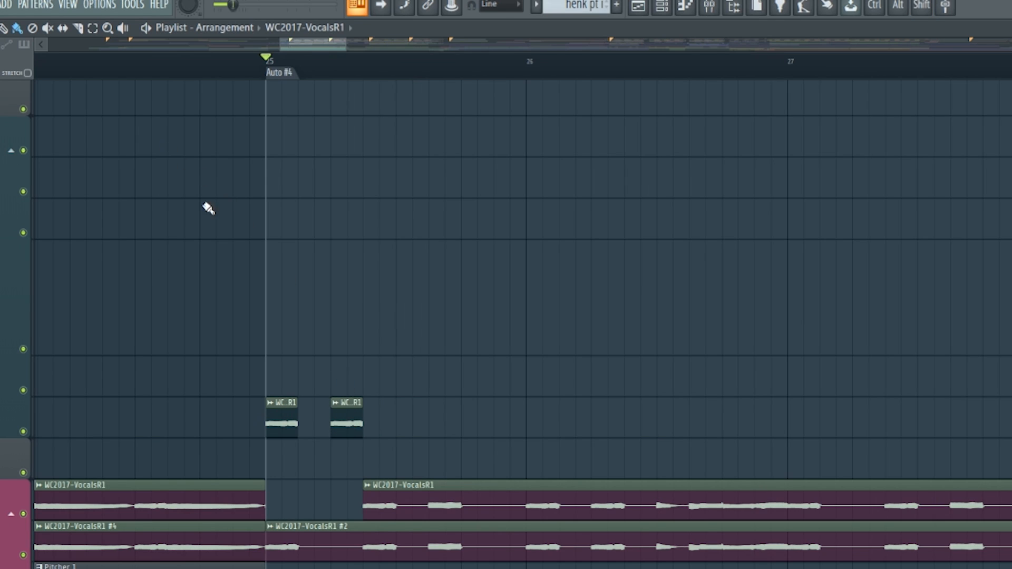
{"action": "left_click", "coordinate": [62, 28]}
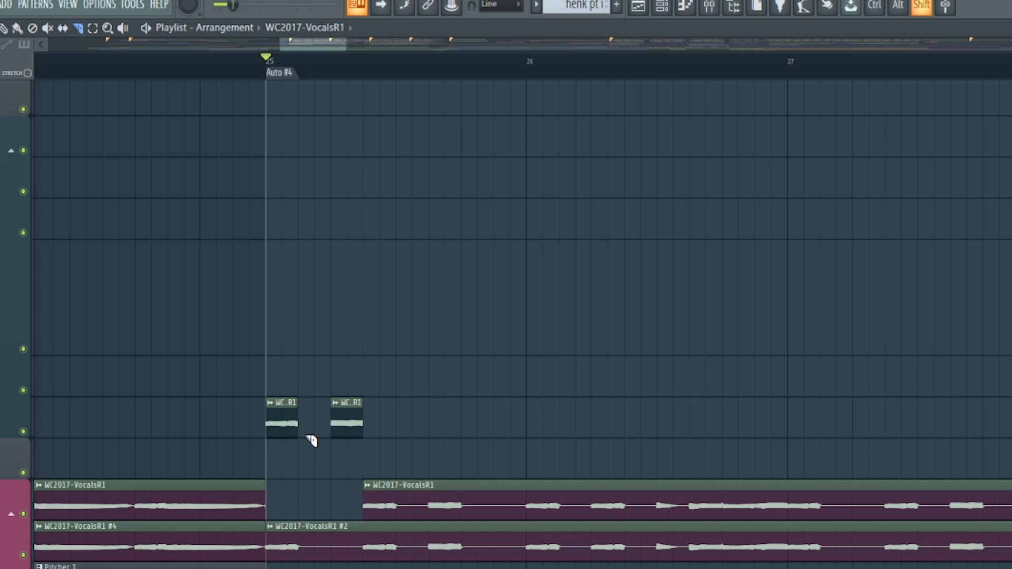
{"action": "key", "text": "p"}
{"action": "left_click_drag", "start_coordinate": [460, 428], "coordinate": [446, 430]}
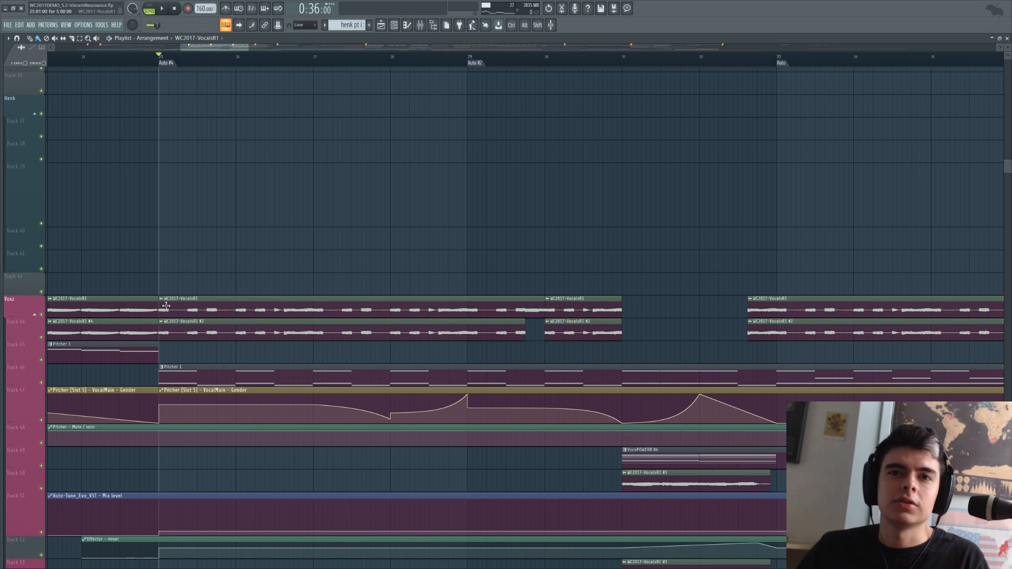
Select the Pitcher 1 pattern, solo the pink vocal track group and play it from the Auto #4 marker.
{"action": "scroll", "coordinate": [183, 287], "scroll_direction": "up", "scroll_amount": 2}
{"action": "left_click", "coordinate": [137, 308]}
{"action": "key", "text": "space"}
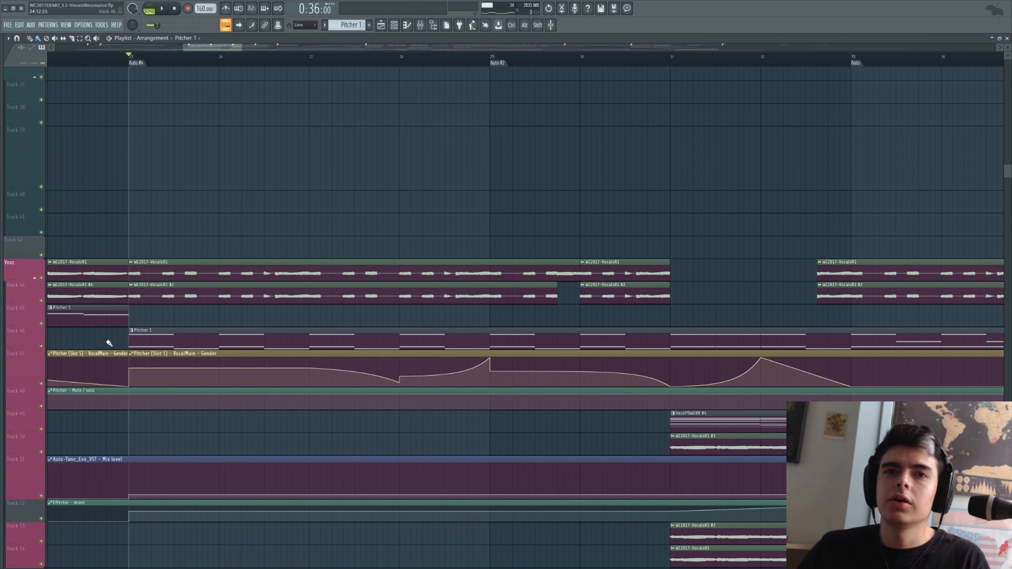
{"action": "scroll", "coordinate": [86, 316], "scroll_direction": "up", "scroll_amount": 5}
{"action": "scroll", "coordinate": [55, 313], "scroll_direction": "down", "scroll_amount": 3}
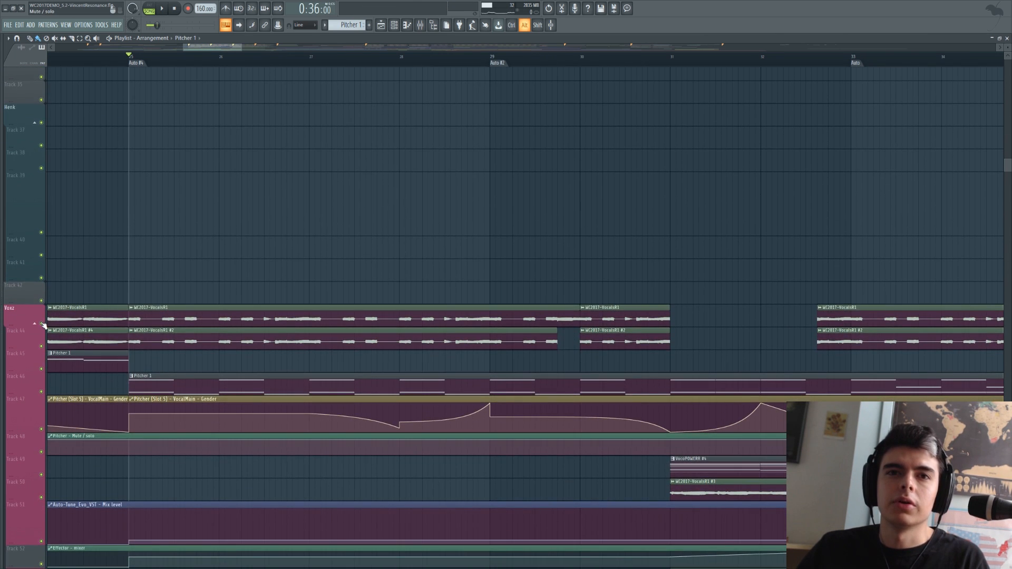
{"action": "right_click", "coordinate": [41, 324], "text": "alt"}
{"action": "key", "text": "space"}
Follow the soloed vocal chops against the Pitcher 1 pattern and Gender automation during playback, and stop playback.
{"action": "scroll", "coordinate": [129, 307], "scroll_direction": "down", "scroll_amount": 3}
{"action": "scroll", "coordinate": [134, 292], "scroll_direction": "down", "scroll_amount": 2}
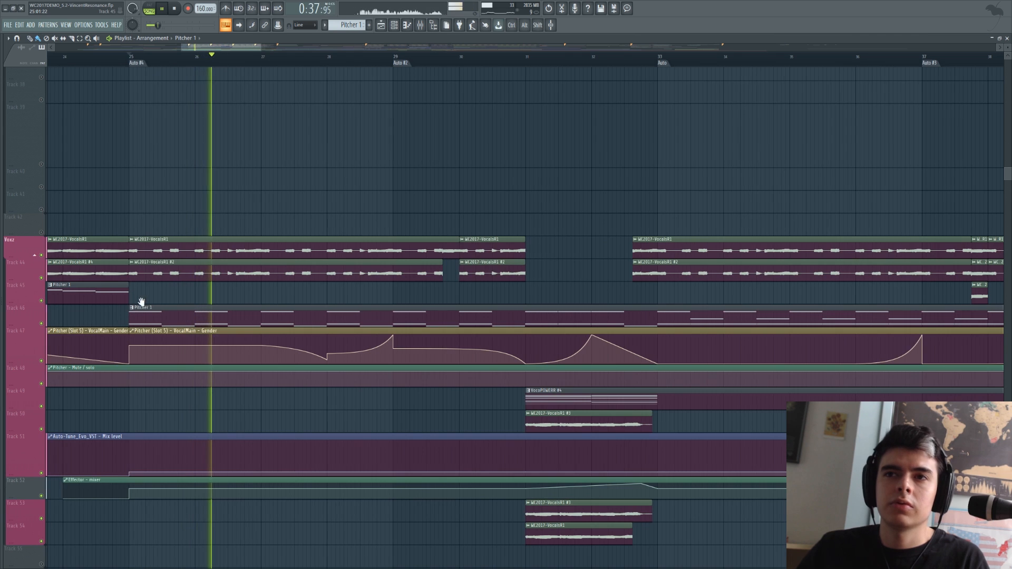
{"action": "left_click_drag", "start_coordinate": [140, 301], "coordinate": [169, 323]}
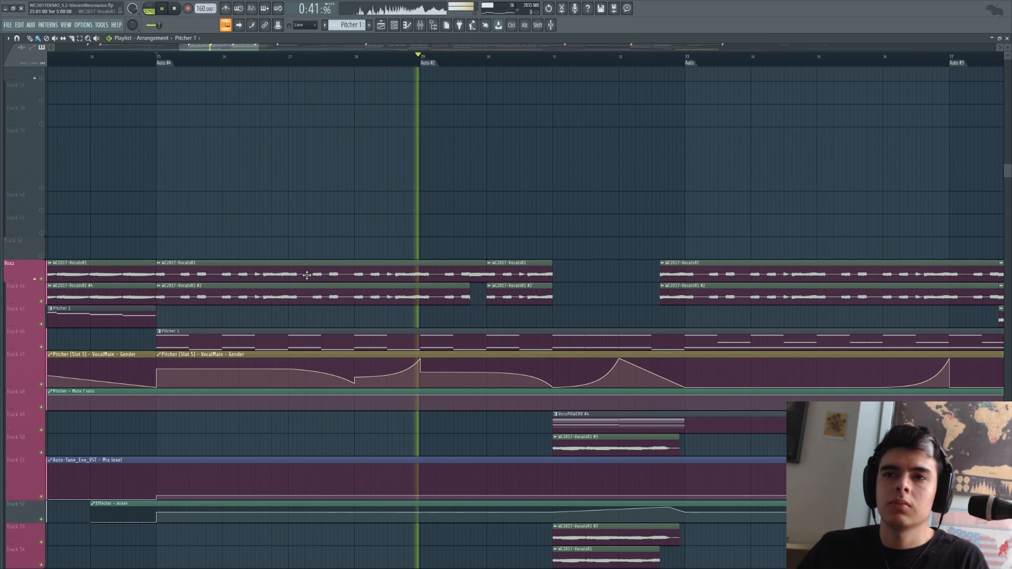
{"action": "scroll", "coordinate": [307, 275], "scroll_direction": "down", "scroll_amount": 3}
{"action": "scroll", "coordinate": [307, 275], "scroll_direction": "down", "scroll_amount": 2, "text": "ctrl"}
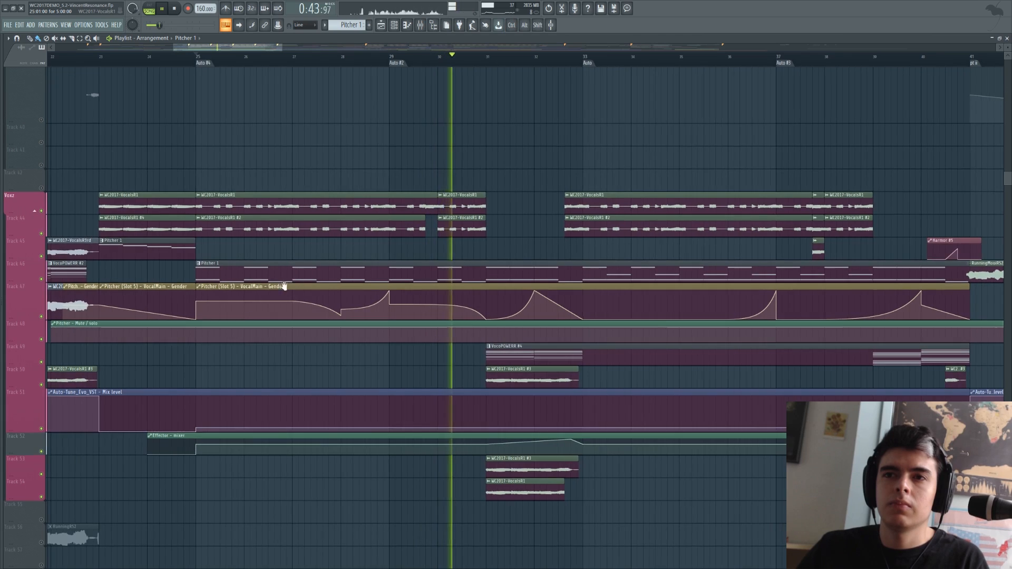
{"action": "left_click_drag", "start_coordinate": [285, 287], "coordinate": [239, 305]}
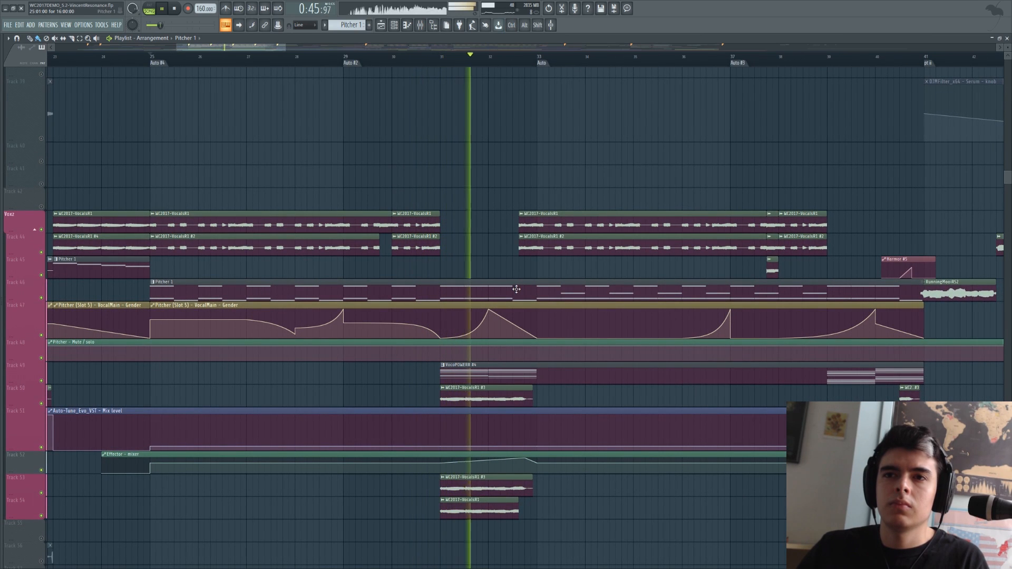
{"action": "scroll", "coordinate": [519, 291], "scroll_direction": "up", "scroll_amount": 2}
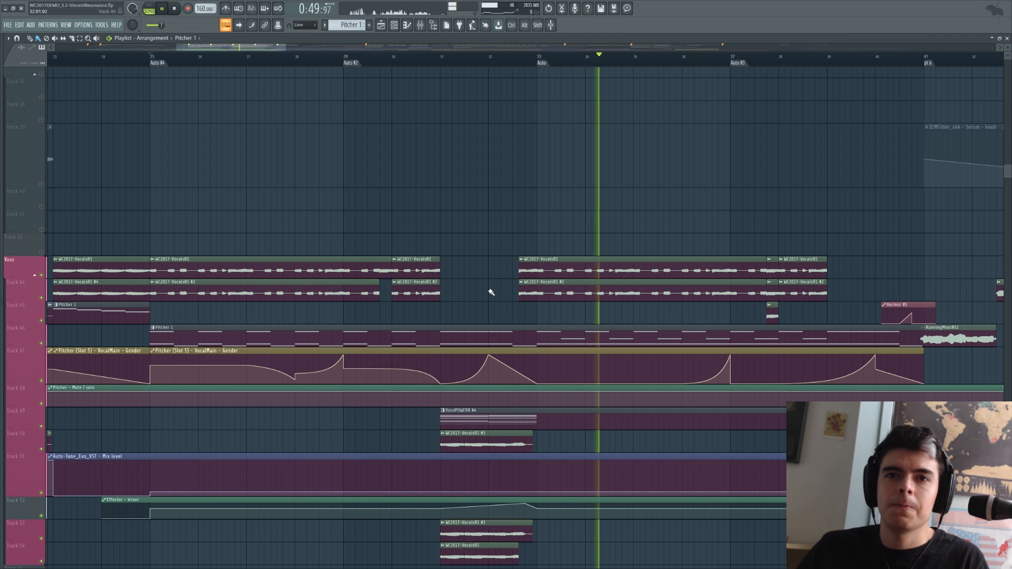
{"action": "key", "text": "space"}
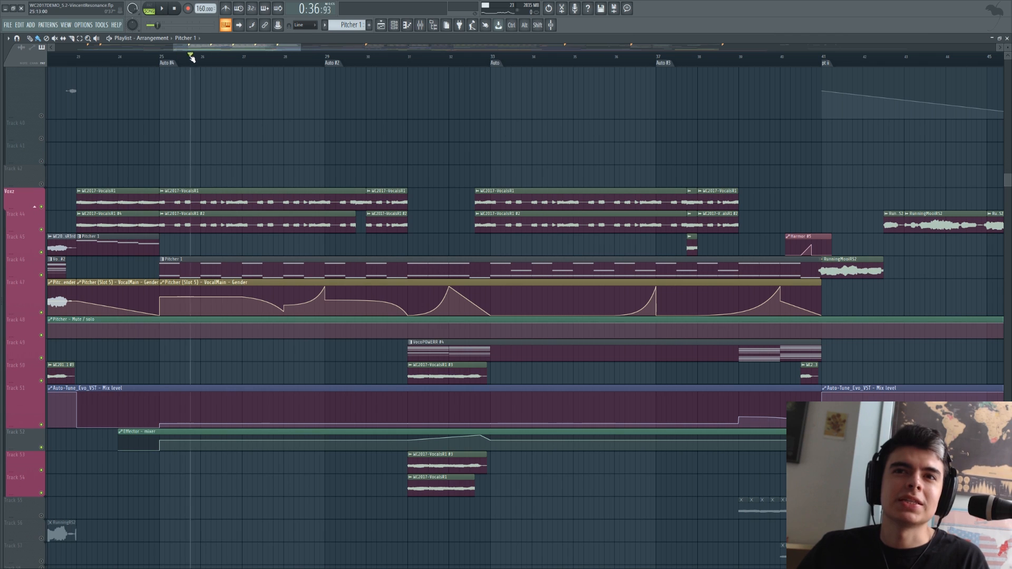
Return the playhead to the Auto #4 marker, open the Pitcher 1 notes in the piano roll and briefly audition them.
{"action": "left_click_drag", "start_coordinate": [360, 61], "coordinate": [202, 65]}
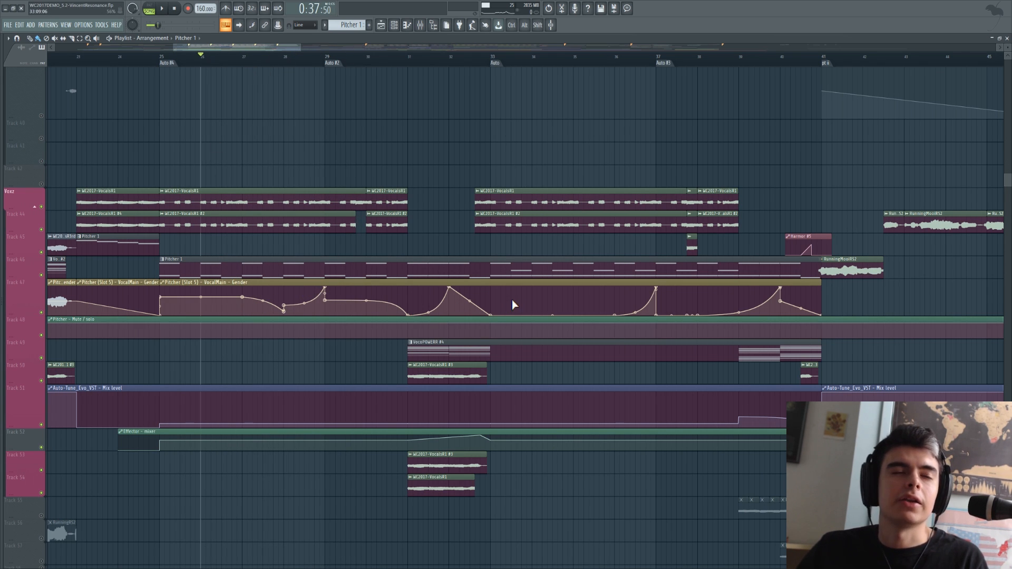
{"action": "left_click", "coordinate": [156, 58]}
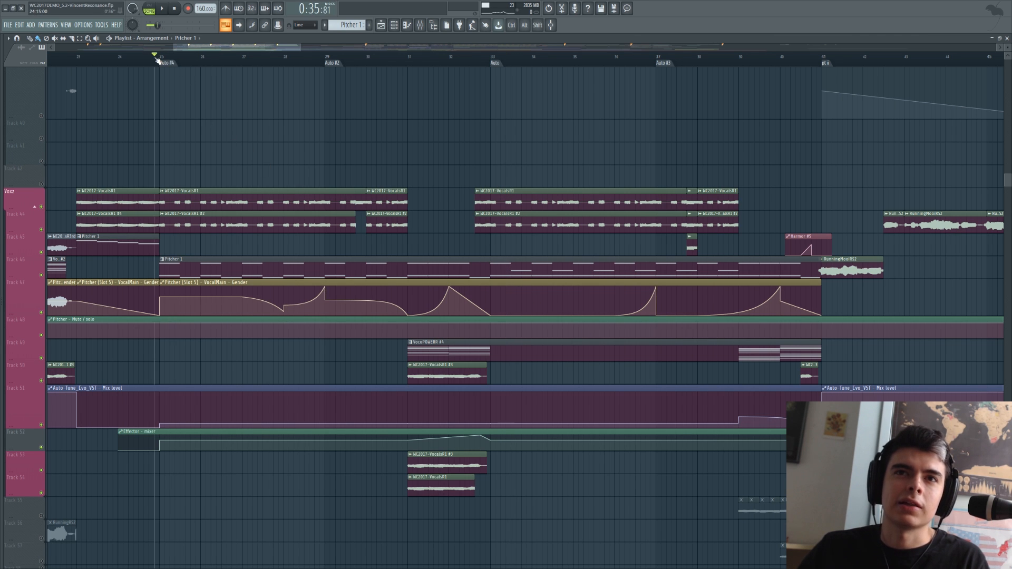
{"action": "left_click_drag", "start_coordinate": [156, 60], "coordinate": [160, 62]}
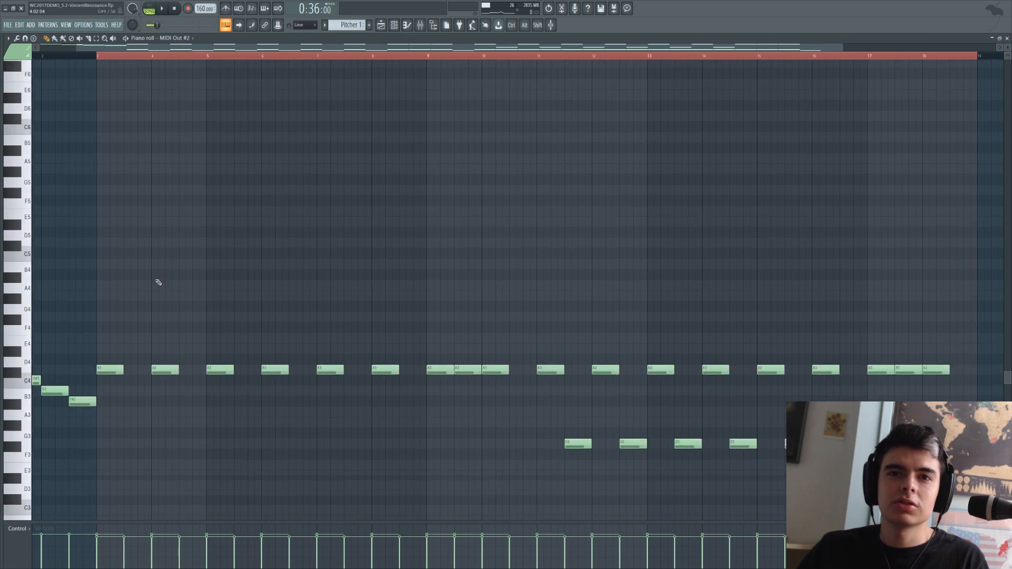
{"action": "scroll", "coordinate": [117, 272], "scroll_direction": "up", "scroll_amount": 3}
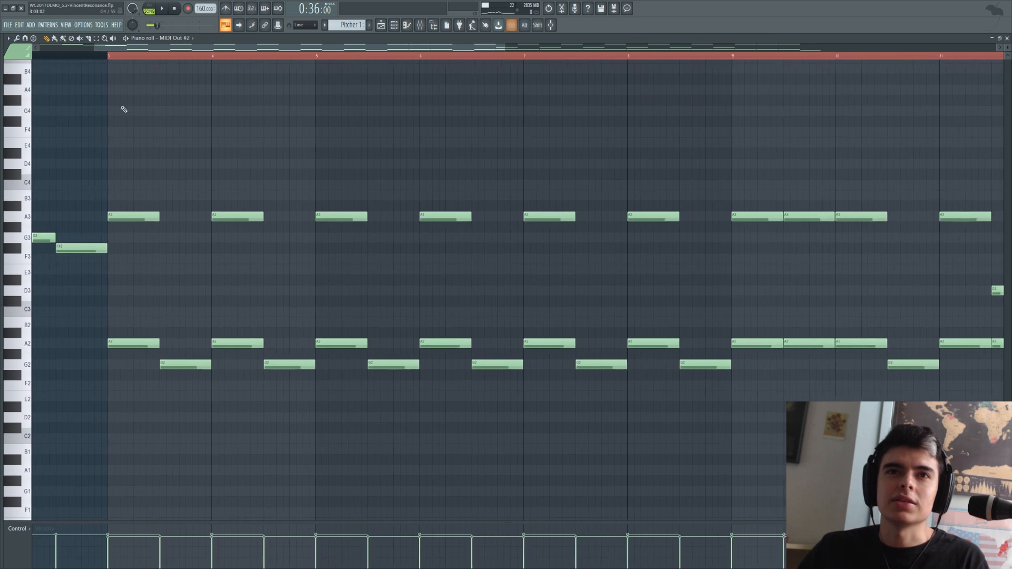
{"action": "key", "text": "space"}
{"action": "key", "text": "space"}
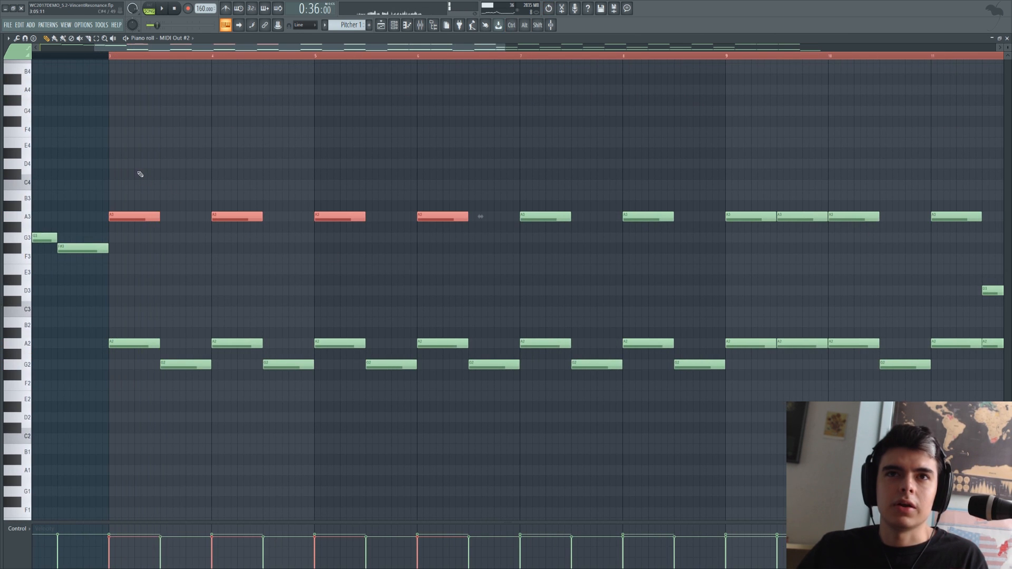
Mute the first two A3 notes, first two A2 notes and first G2 note from bar 3, and audition the vocal.
{"action": "left_click", "coordinate": [192, 322], "text": "ctrl"}
{"action": "key", "text": "space"}
{"action": "key", "text": "space"}
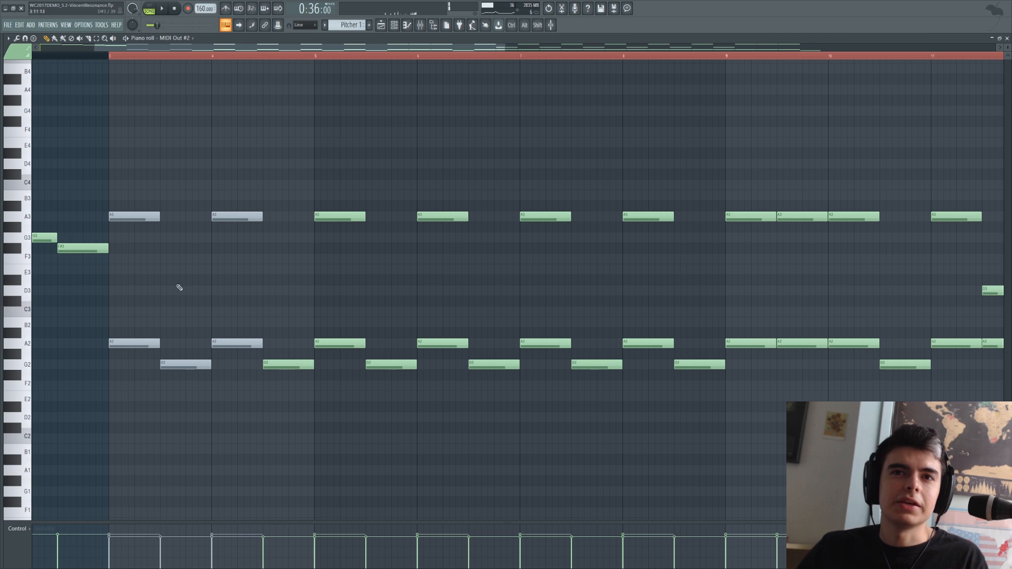
{"action": "scroll", "coordinate": [158, 263], "scroll_direction": "up", "scroll_amount": 2}
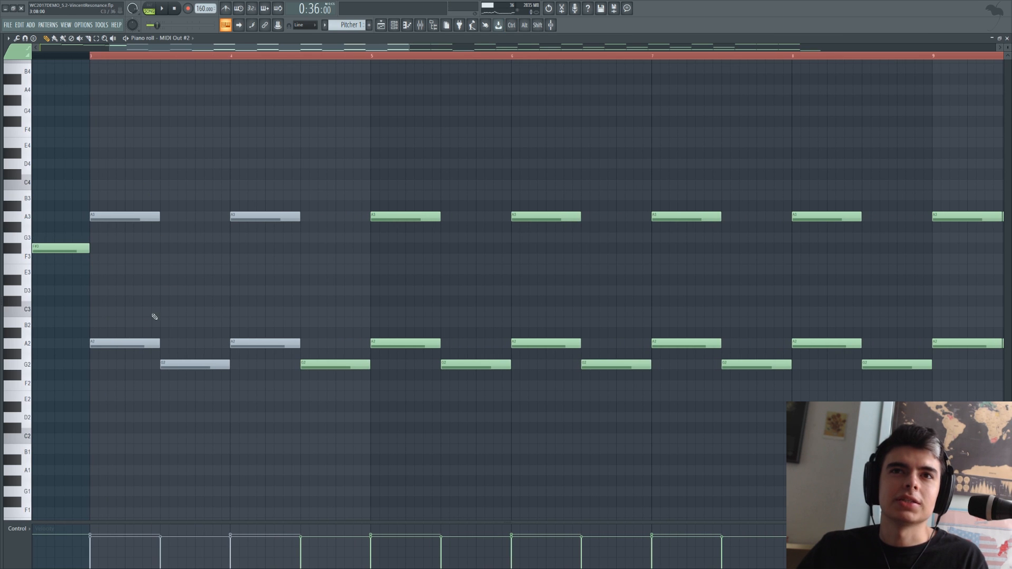
Open the MIDI Out #2 channel to inspect its output port number, and close its window.
{"action": "key", "text": "F6"}
{"action": "left_click", "coordinate": [290, 202]}
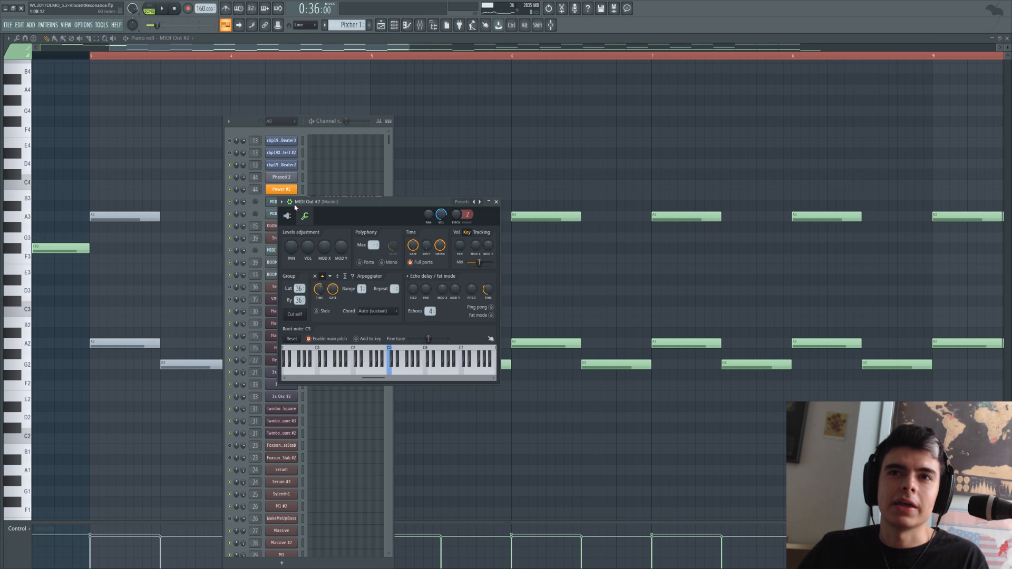
{"action": "left_click", "coordinate": [286, 216]}
{"action": "left_click_drag", "start_coordinate": [352, 209], "coordinate": [247, 201]}
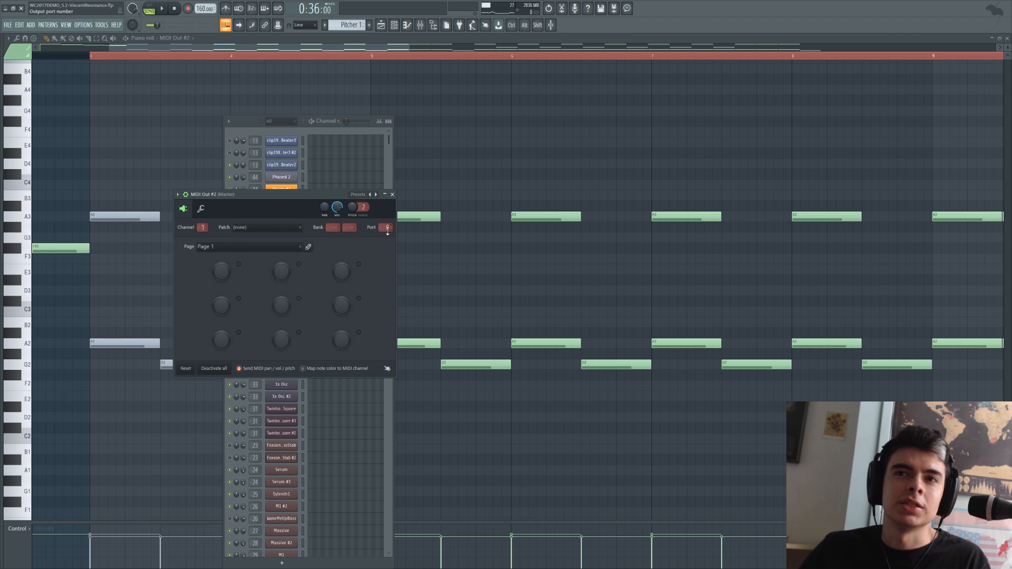
{"action": "right_click", "coordinate": [439, 250]}
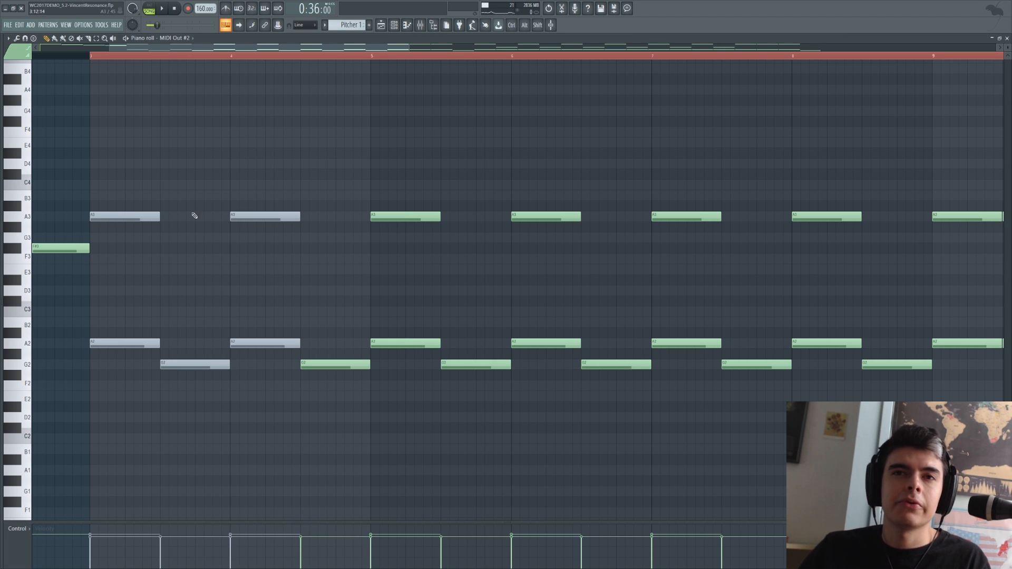
Unmute the A3 and A2 notes at bar 3 and compare playback with and without the A3 note.
{"action": "left_click_drag", "start_coordinate": [137, 172], "coordinate": [128, 343]}
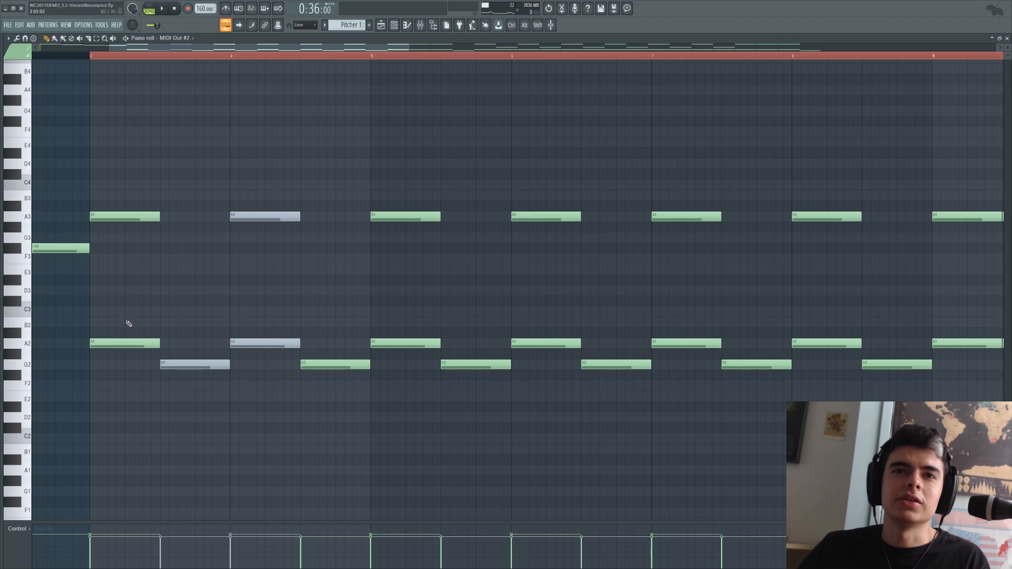
{"action": "right_click", "coordinate": [116, 217]}
{"action": "key", "text": "space"}
{"action": "key", "text": "ctrl+z"}
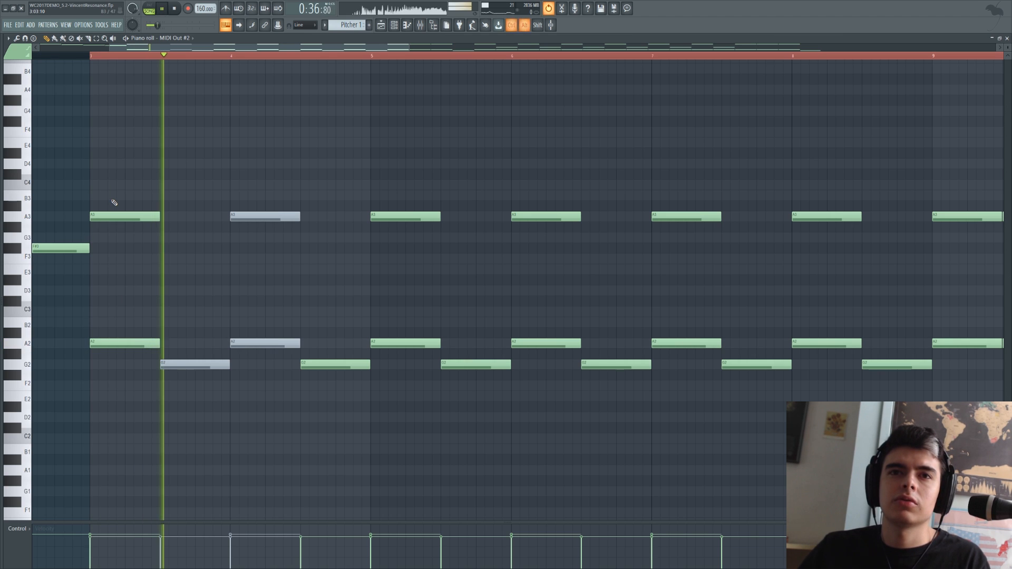
{"action": "key", "text": "space"}
{"action": "left_click", "coordinate": [116, 217]}
{"action": "key", "text": "space"}
{"action": "key", "text": "space"}
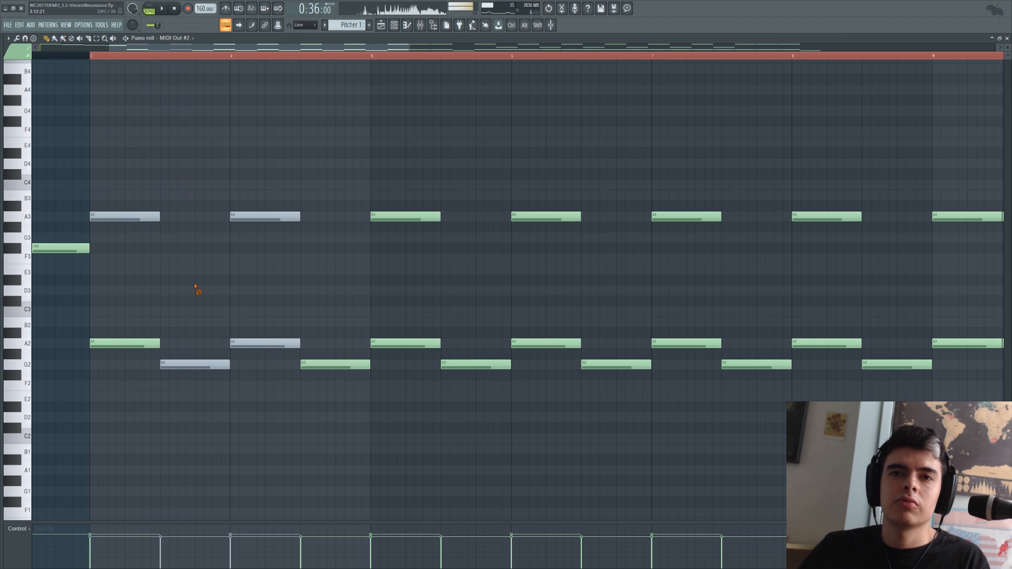
Raise the G2 note in bar 3 to C3 and unmute the remaining muted notes during playback.
{"action": "left_click", "coordinate": [198, 368]}
{"action": "left_click_drag", "start_coordinate": [180, 365], "coordinate": [178, 311]}
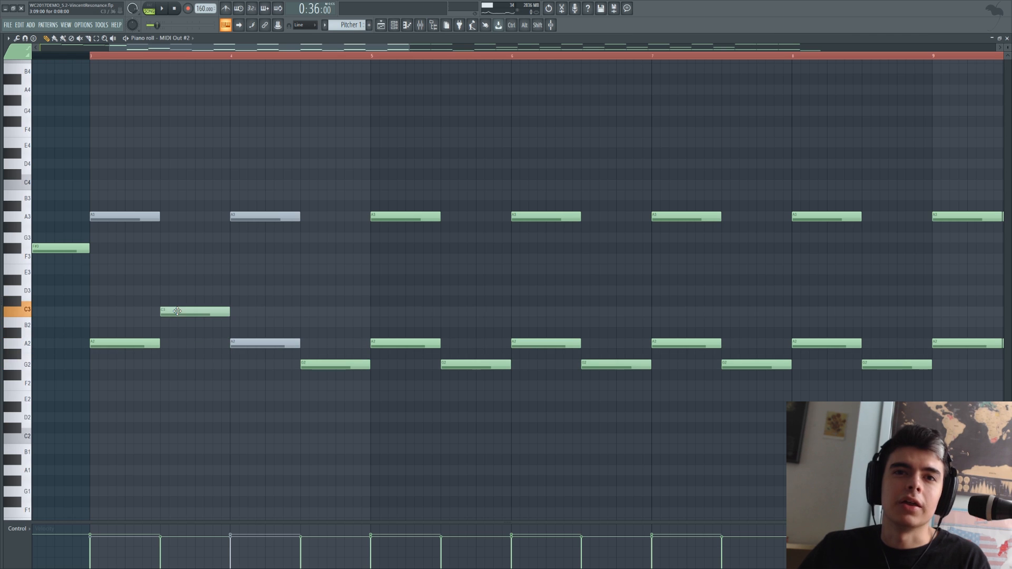
{"action": "right_click", "coordinate": [142, 217], "text": "alt"}
{"action": "key", "text": "space"}
{"action": "right_click", "coordinate": [269, 216], "text": "alt"}
{"action": "right_click", "coordinate": [265, 344], "text": "alt"}
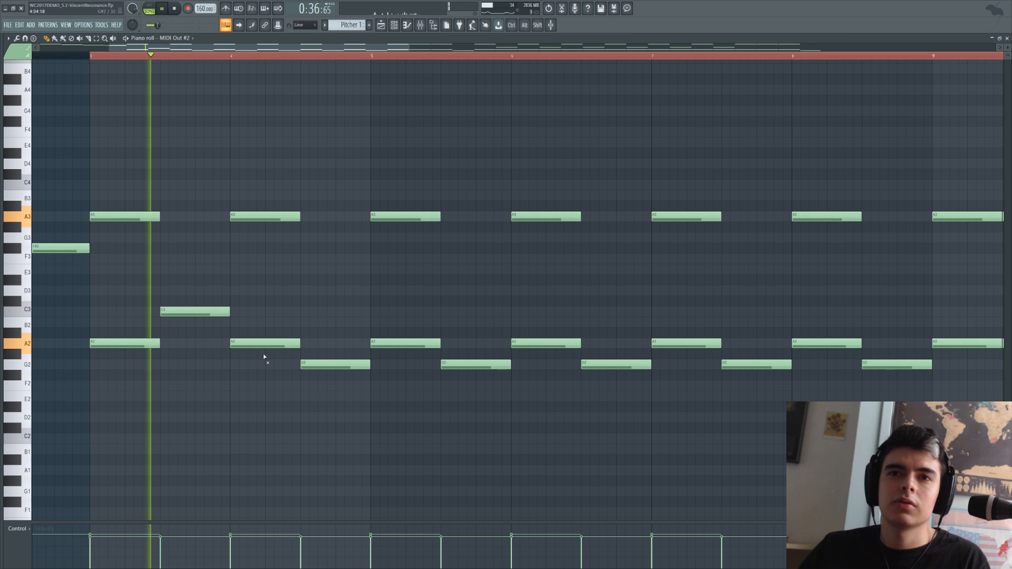
Raise the G2 note in the second half of bar 5 to C3 while the pattern plays.
{"action": "scroll", "coordinate": [288, 325], "scroll_direction": "down", "scroll_amount": 2}
{"action": "scroll", "coordinate": [295, 327], "scroll_direction": "right", "scroll_amount": 2}
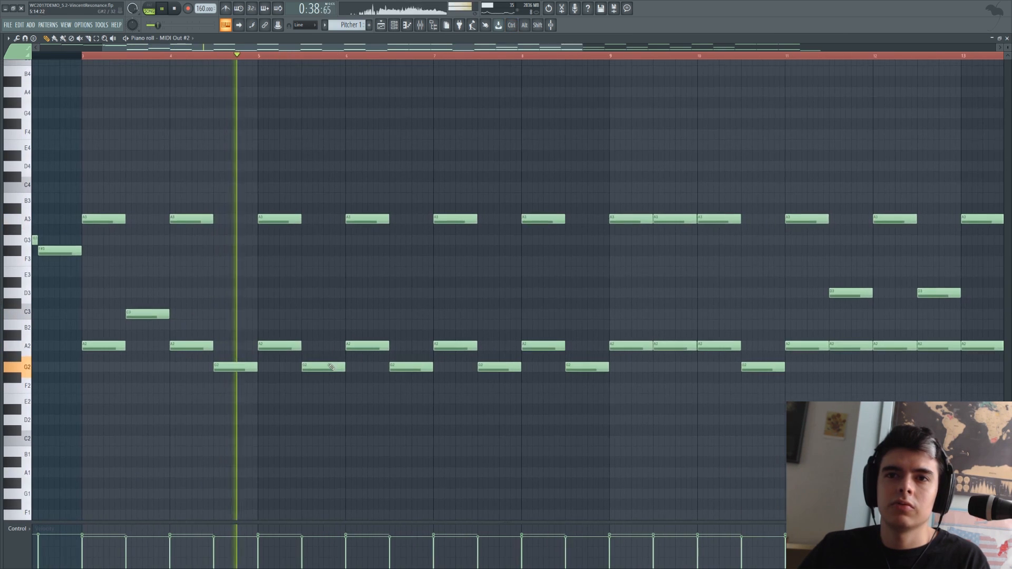
{"action": "left_click_drag", "start_coordinate": [311, 366], "coordinate": [311, 312]}
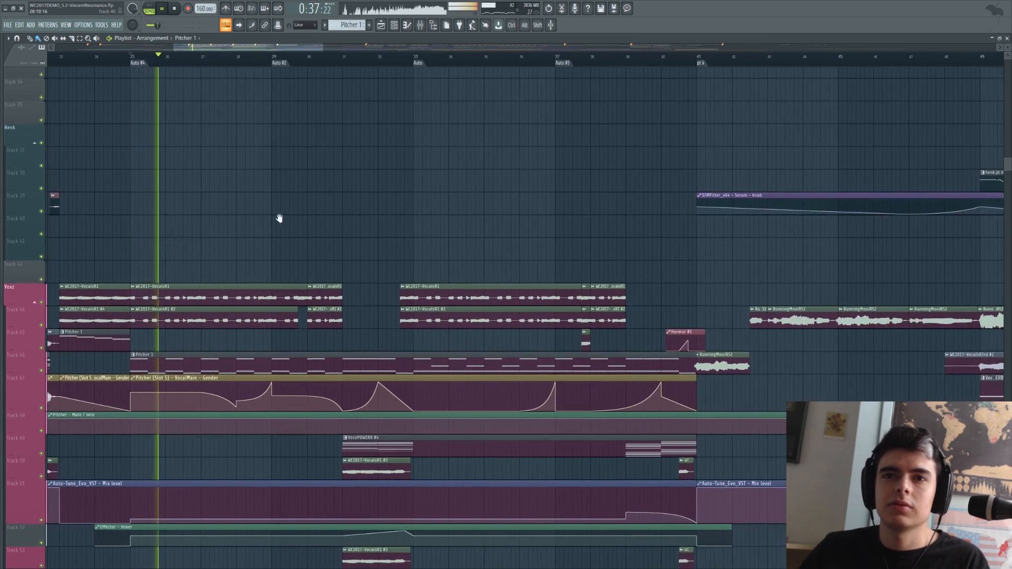
Examine the vocal, Pitcher and Gender automation clips from bar 25 to bar 41 during playback, and stop the playback.
{"action": "left_click_drag", "start_coordinate": [279, 218], "coordinate": [300, 205]}
{"action": "scroll", "coordinate": [303, 207], "scroll_direction": "down", "scroll_amount": 3}
{"action": "left_click_drag", "start_coordinate": [463, 212], "coordinate": [314, 213]}
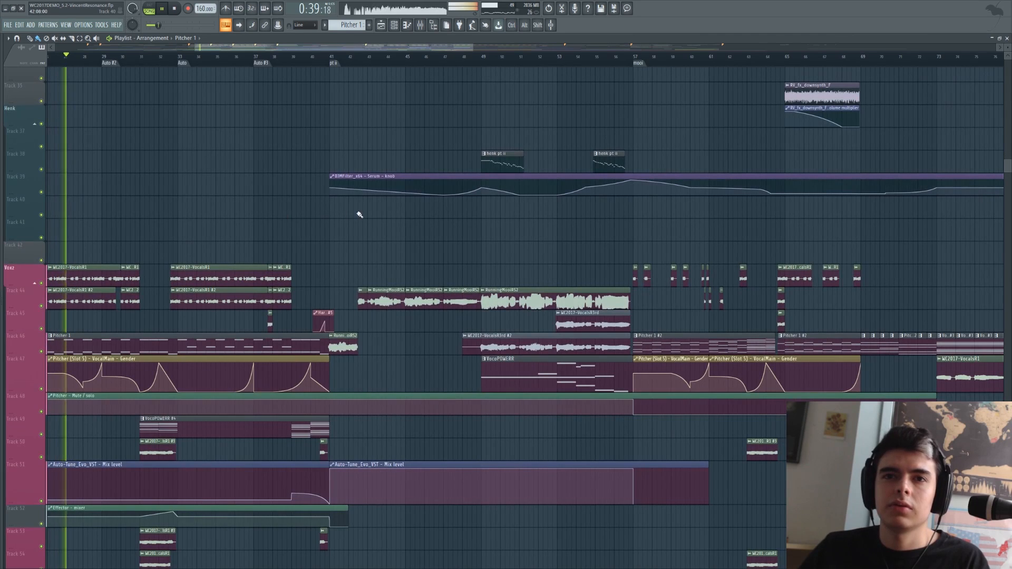
{"action": "key", "text": "space"}
{"action": "scroll", "coordinate": [142, 176], "scroll_direction": "up", "scroll_amount": 4}
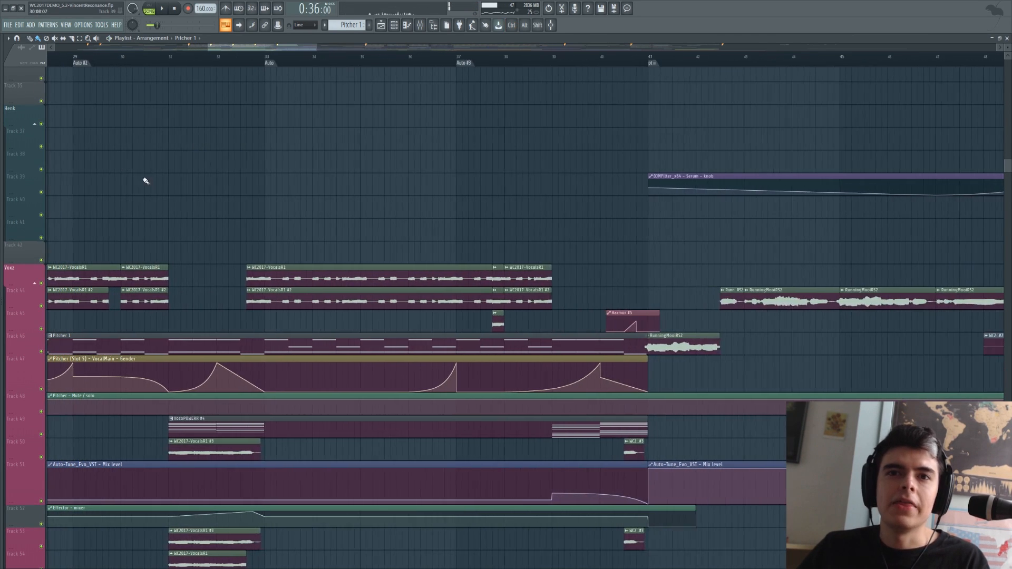
Audition the VocoPOWERR #4 clip at bar 31 and play the arrangement onward from there.
{"action": "left_click_drag", "start_coordinate": [145, 180], "coordinate": [218, 116]}
{"action": "left_click", "coordinate": [258, 356]}
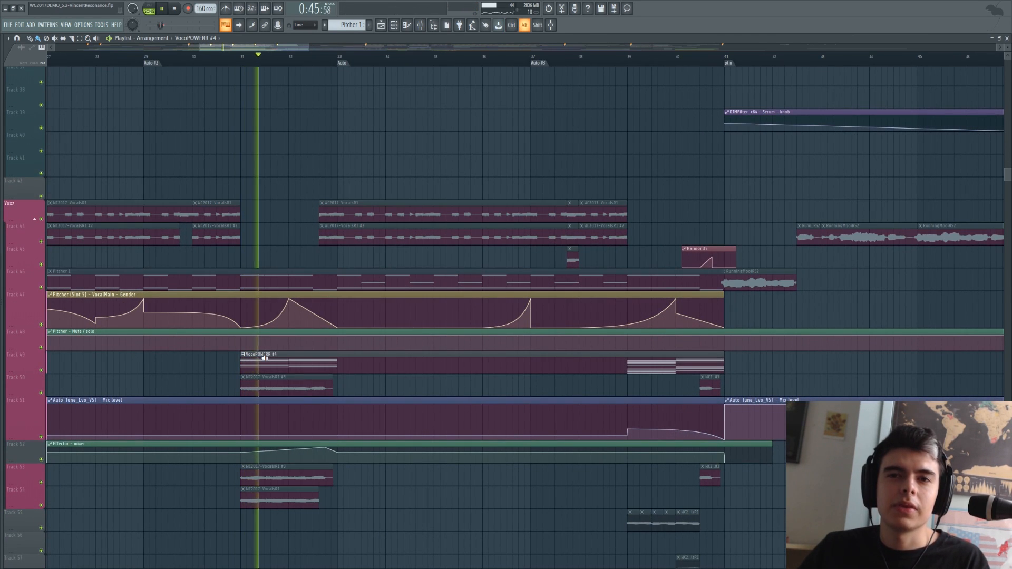
{"action": "key", "text": "space"}
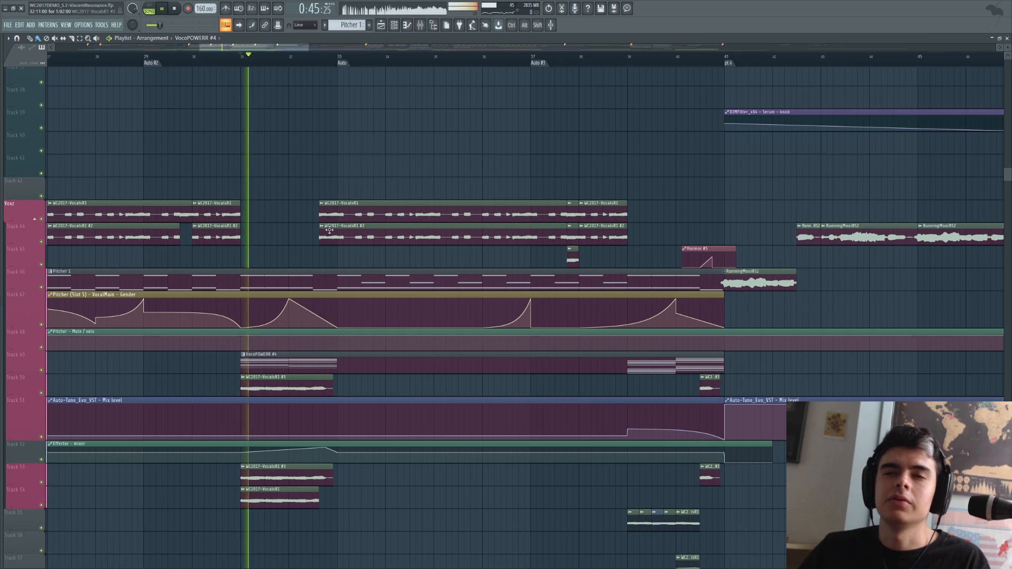
{"action": "scroll", "coordinate": [276, 210], "scroll_direction": "down", "scroll_amount": 4}
{"action": "left_click_drag", "start_coordinate": [411, 162], "coordinate": [276, 167]}
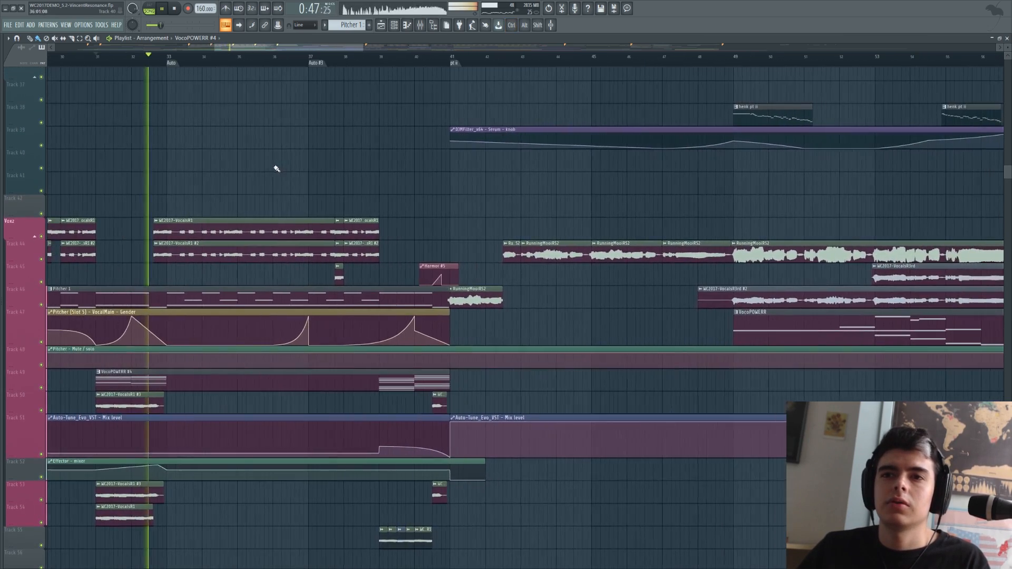
{"action": "key", "text": "space"}
Play the section from bar 57 and study the chopped vocals, Pitcher notes and Gender automation up to bar 69.
{"action": "left_click_drag", "start_coordinate": [687, 187], "coordinate": [271, 201]}
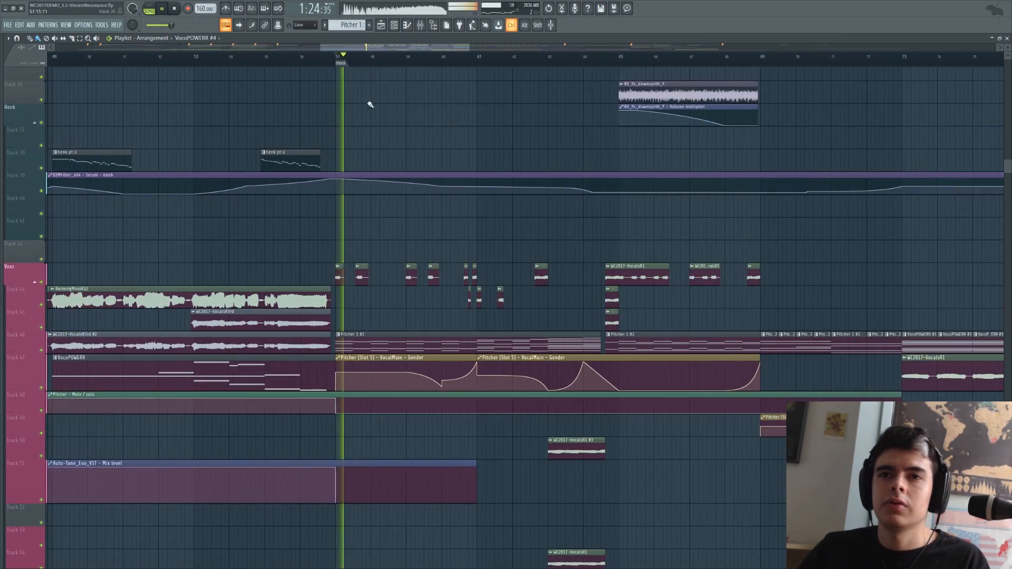
{"action": "left_click_drag", "start_coordinate": [560, 203], "coordinate": [356, 214]}
{"action": "scroll", "coordinate": [304, 217], "scroll_direction": "up", "scroll_amount": 2}
{"action": "left_click_drag", "start_coordinate": [506, 242], "coordinate": [409, 239]}
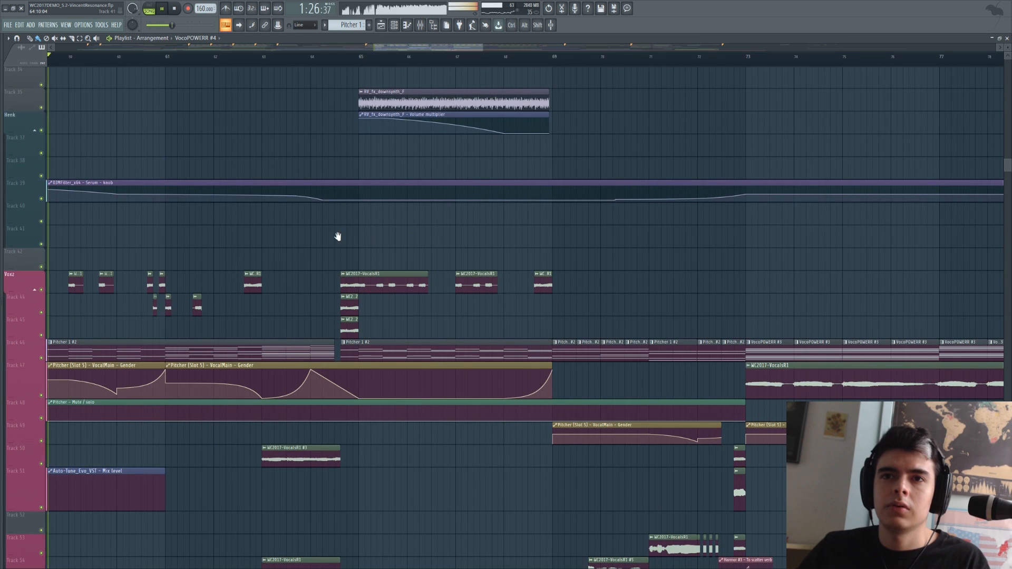
{"action": "left_click_drag", "start_coordinate": [338, 236], "coordinate": [493, 214]}
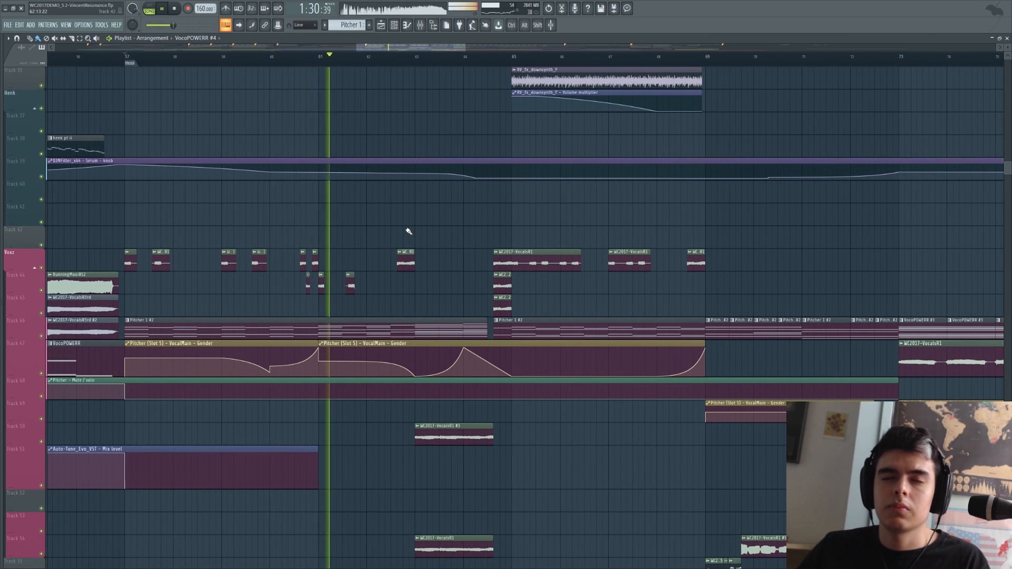
{"action": "left_click_drag", "start_coordinate": [389, 228], "coordinate": [291, 215]}
{"action": "left_click_drag", "start_coordinate": [381, 225], "coordinate": [295, 212]}
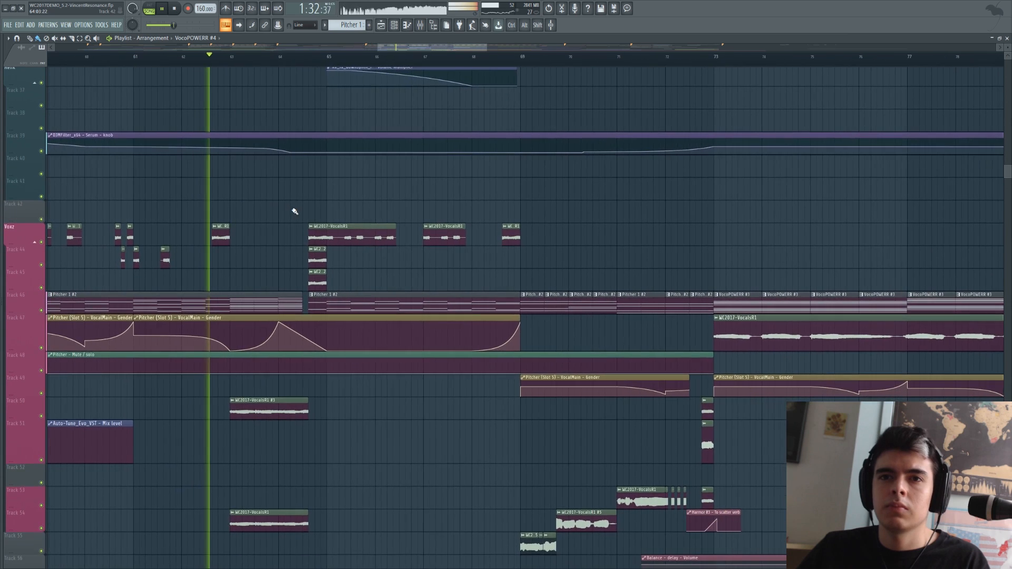
{"action": "scroll", "coordinate": [285, 209], "scroll_direction": "up", "scroll_amount": 6}
{"action": "scroll", "coordinate": [251, 198], "scroll_direction": "down", "scroll_amount": 4}
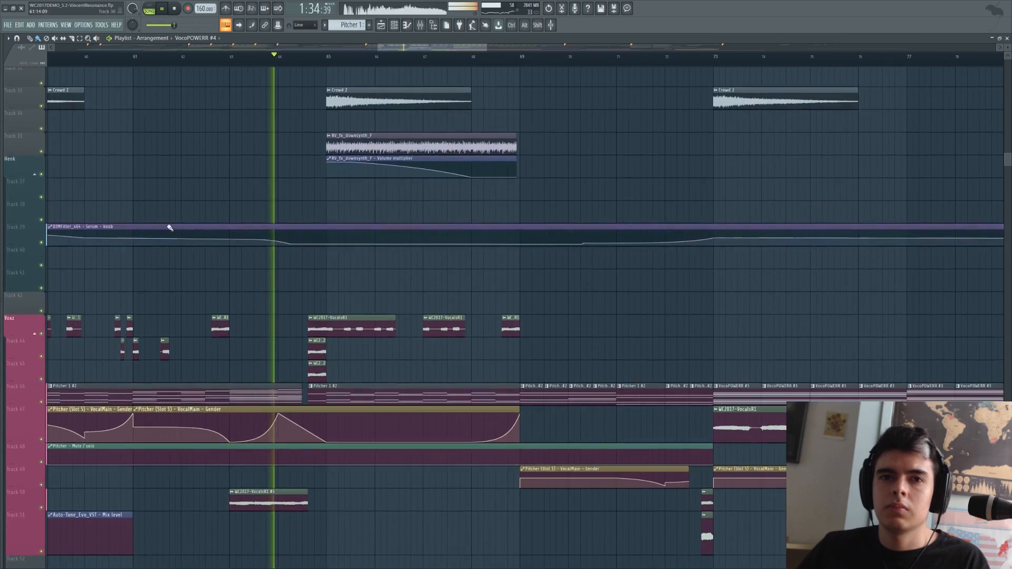
{"action": "scroll", "coordinate": [169, 228], "scroll_direction": "down", "scroll_amount": 2}
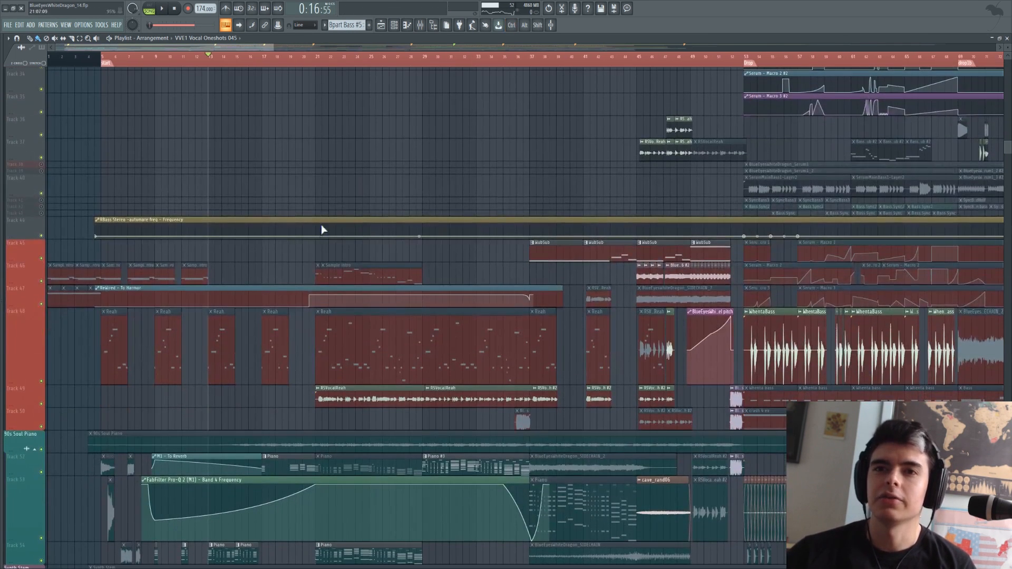
Audition the RSVocalReah audio clip at bar 21 on its own.
{"action": "right_click", "coordinate": [338, 400], "text": "alt"}
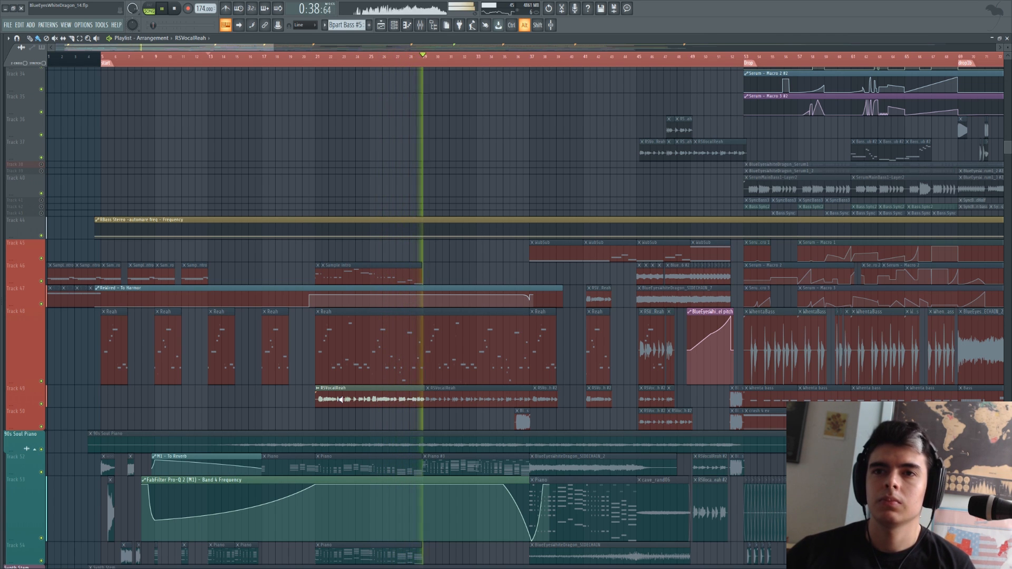
{"action": "key", "text": "space"}
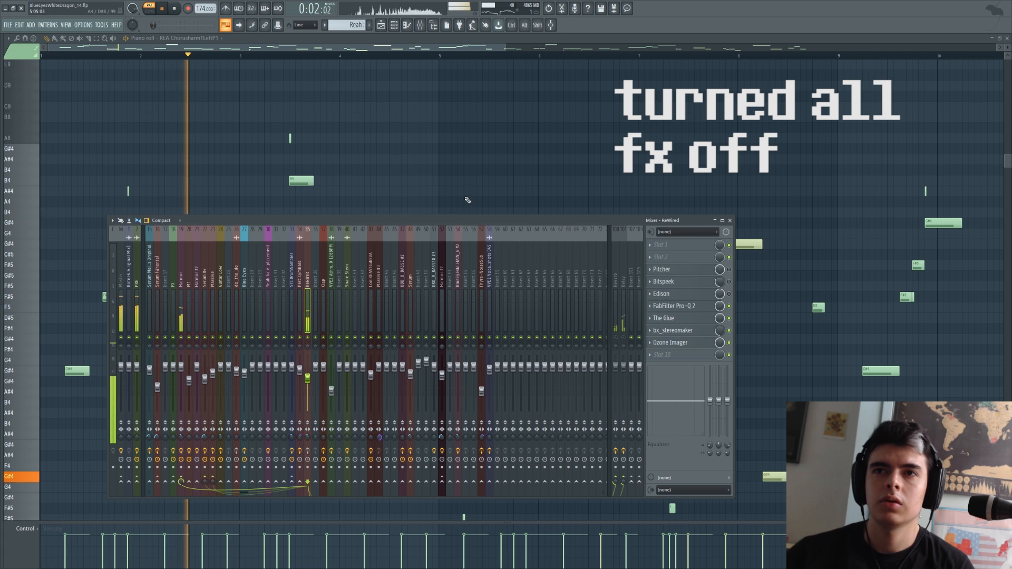
Close the mixer and listen to the opening bars of the Reah pattern's slices with the effects off.
{"action": "key", "text": "F9"}
{"action": "scroll", "coordinate": [195, 316], "scroll_direction": "up", "scroll_amount": 2}
{"action": "left_click_drag", "start_coordinate": [190, 328], "coordinate": [377, 271]}
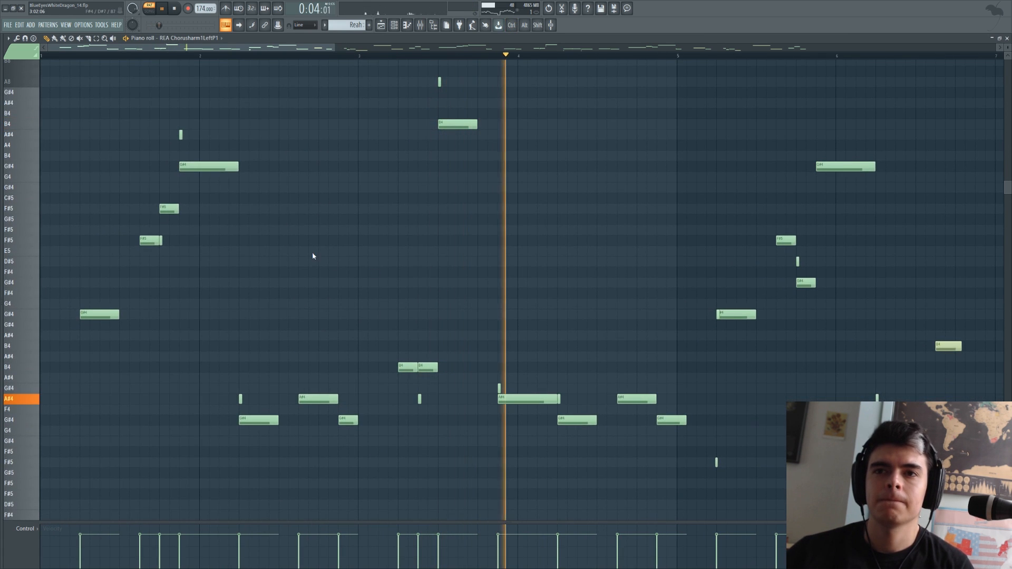
{"action": "scroll", "coordinate": [305, 255], "scroll_direction": "down", "scroll_amount": 1}
{"action": "key", "text": "space"}
Examine the slice notes across the whole Reah pattern and play it from bar 9.
{"action": "scroll", "coordinate": [158, 248], "scroll_direction": "up", "scroll_amount": 3}
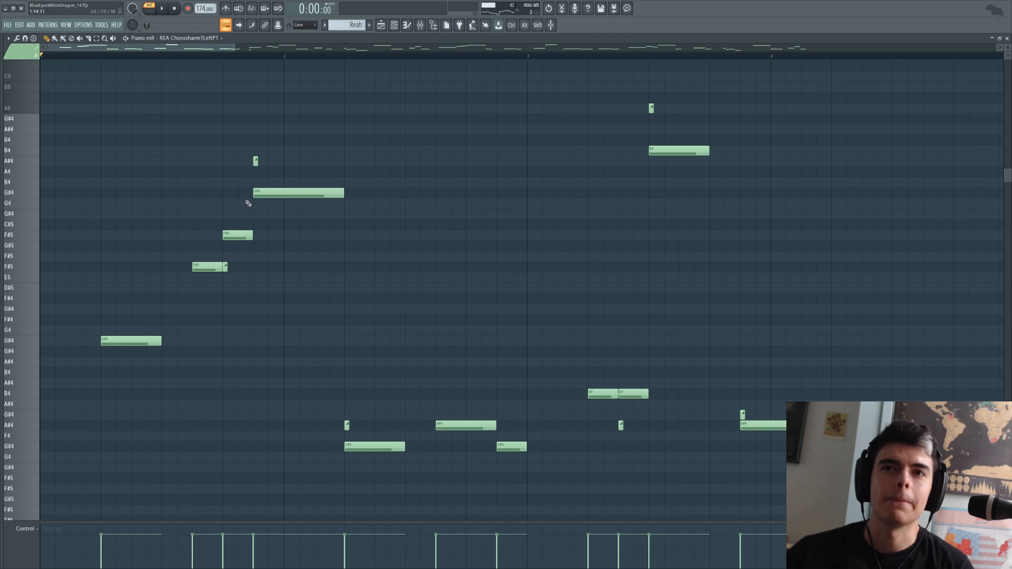
{"action": "scroll", "coordinate": [314, 323], "scroll_direction": "down", "scroll_amount": 3}
{"action": "scroll", "coordinate": [242, 285], "scroll_direction": "down", "scroll_amount": 2}
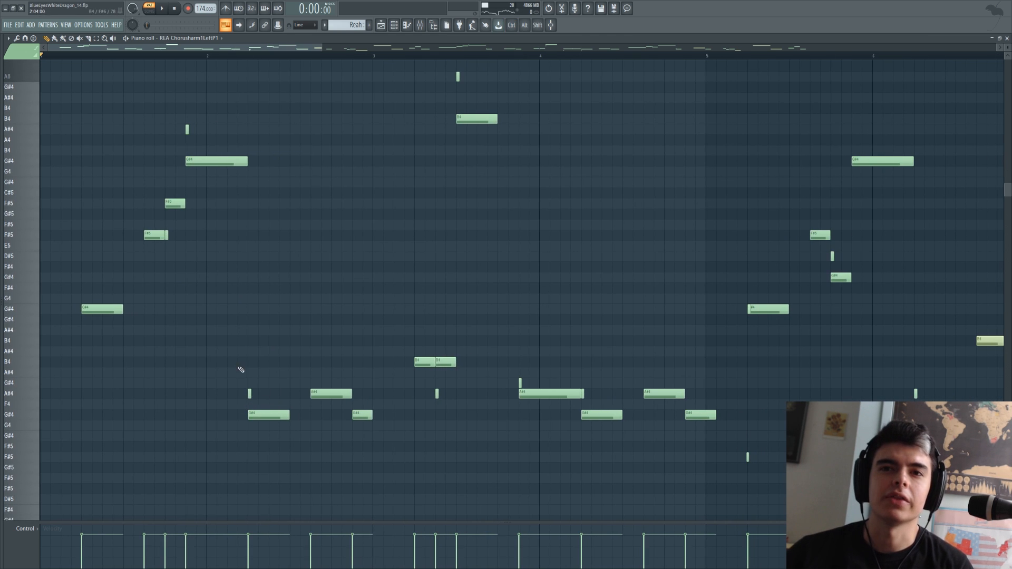
{"action": "scroll", "coordinate": [249, 317], "scroll_direction": "down", "scroll_amount": 2}
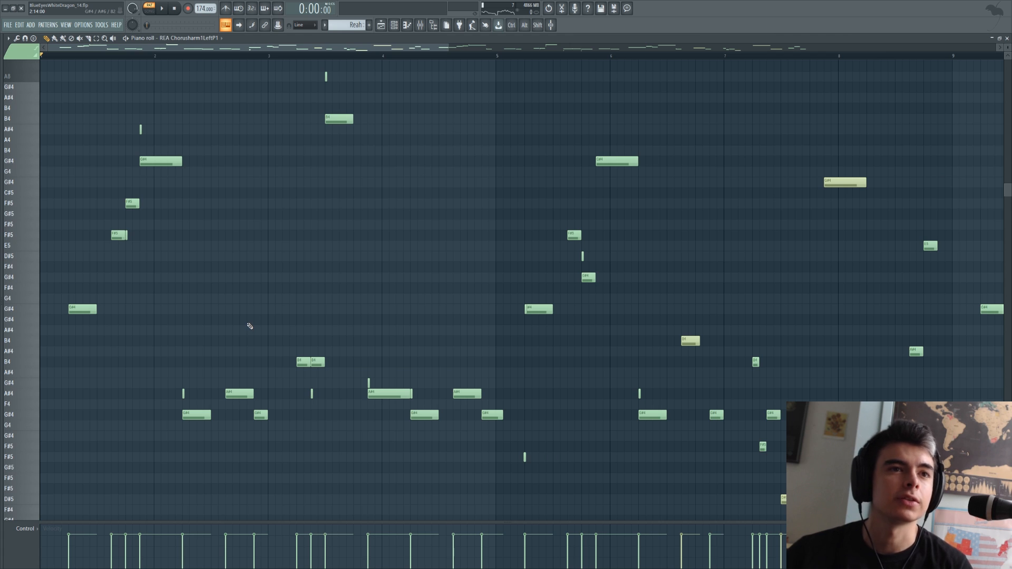
{"action": "scroll", "coordinate": [403, 306], "scroll_direction": "down", "scroll_amount": 2}
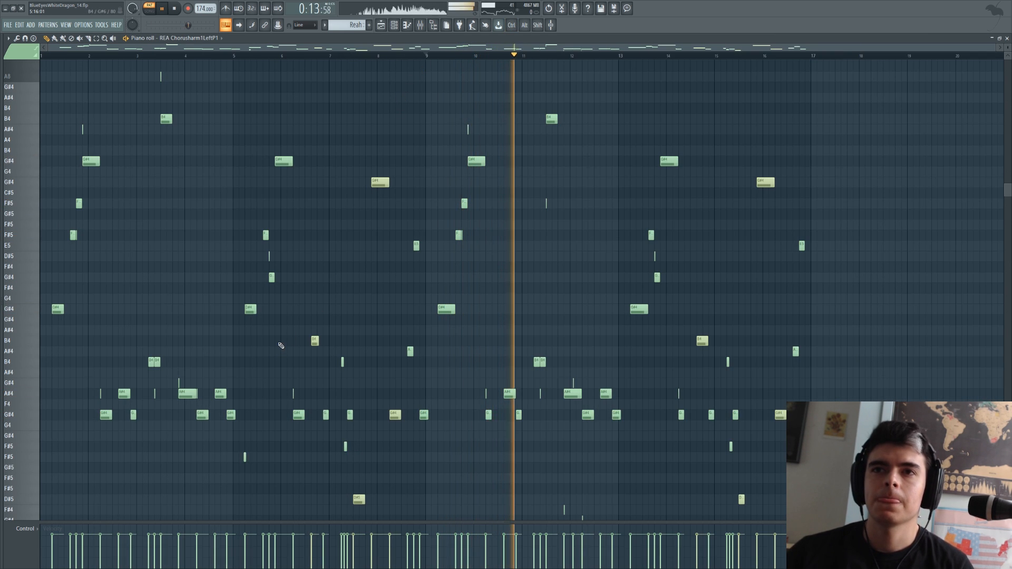
{"action": "key", "text": "space"}
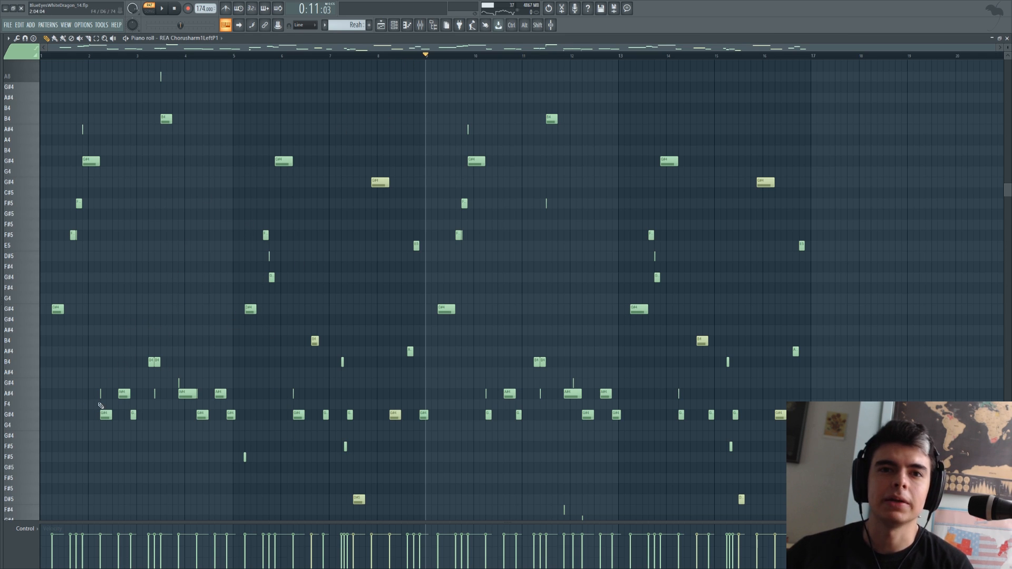
Show the Fine pitch values of the Reah notes and play the higher-pitched second half from bar 9.
{"action": "left_click", "coordinate": [48, 557]}
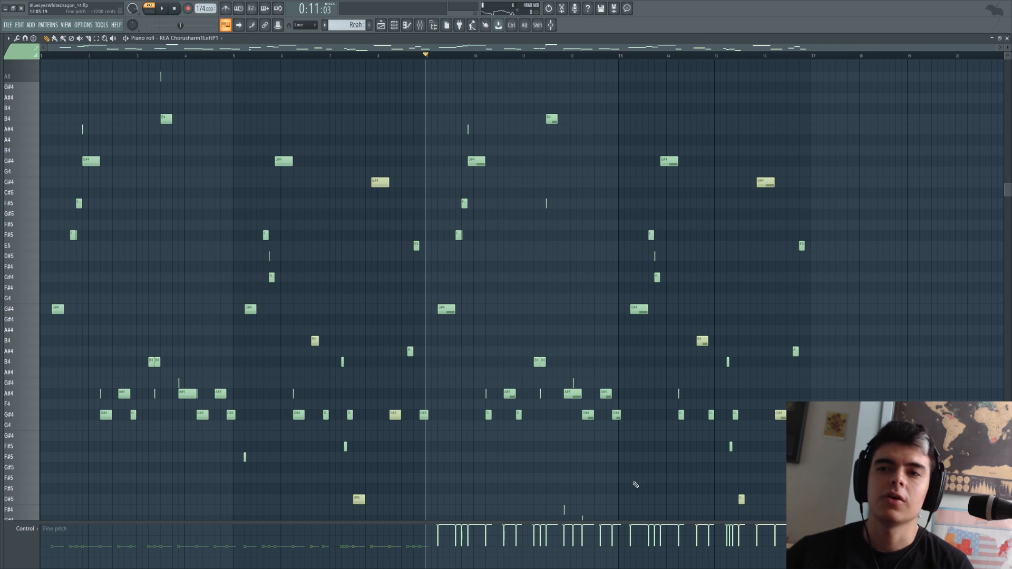
{"action": "key", "text": "space"}
{"action": "key", "text": "F9"}
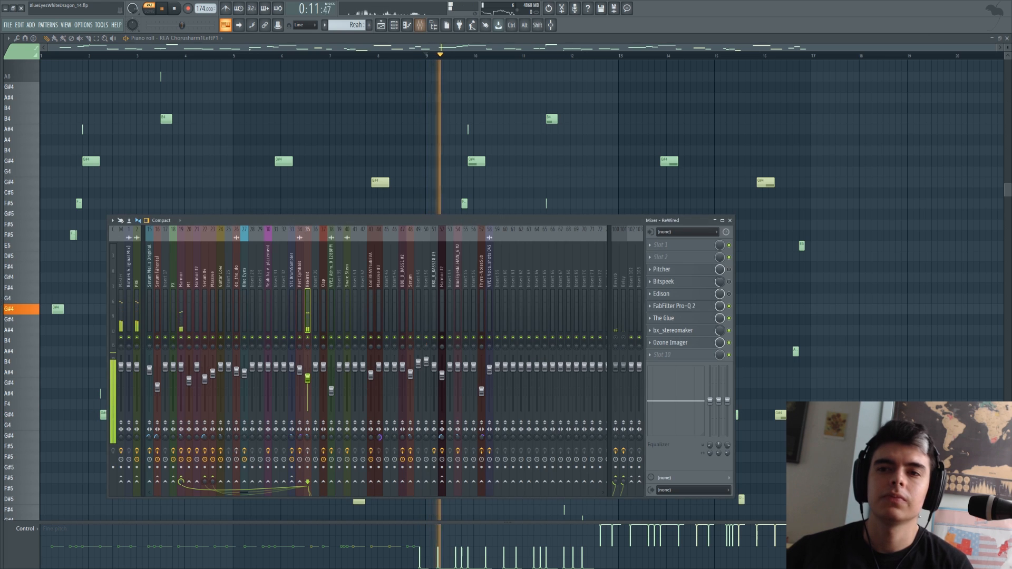
{"action": "left_click", "coordinate": [425, 548]}
{"action": "mouse_move", "coordinate": [427, 550]}
{"action": "left_mouse_down"}
{"action": "mouse_move", "coordinate": [442, 477]}
{"action": "mouse_move", "coordinate": [498, 478]}
{"action": "left_mouse_up"}
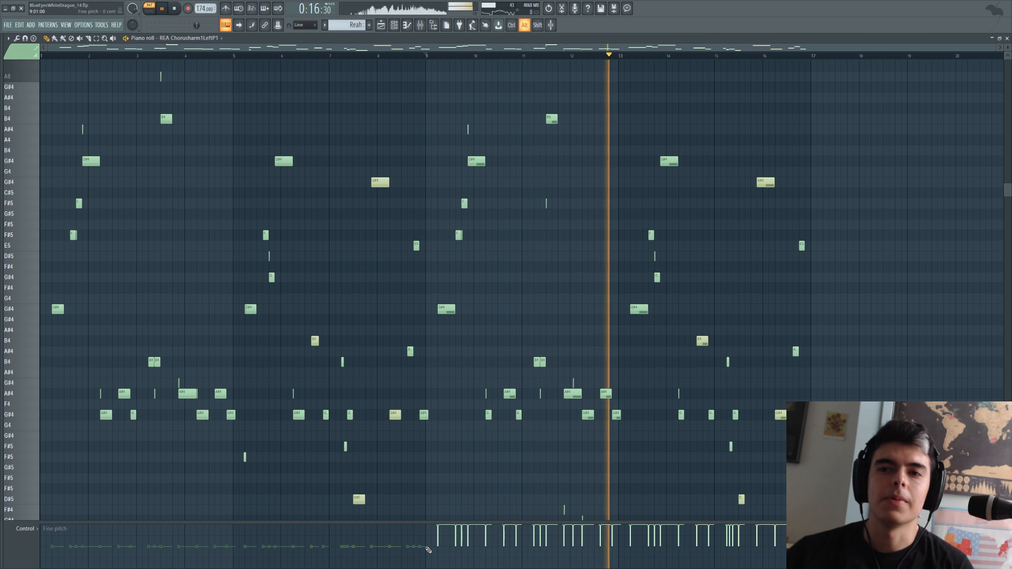
{"action": "key", "text": "space"}
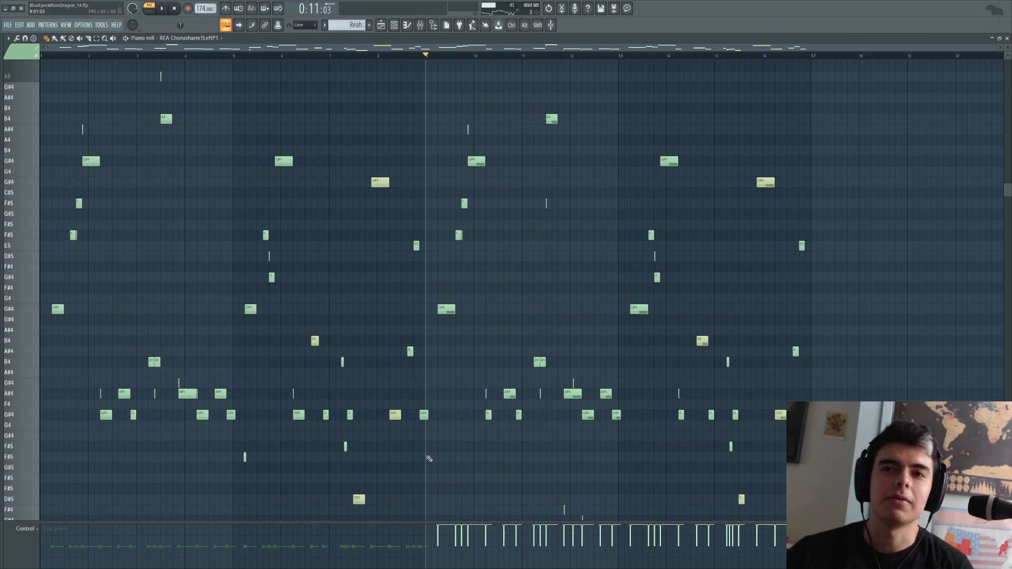
Audition the yellow B4 note in bar 6 of the Reah pattern.
{"action": "scroll", "coordinate": [430, 451], "scroll_direction": "up", "scroll_amount": 4}
{"action": "scroll", "coordinate": [349, 353], "scroll_direction": "up", "scroll_amount": 8}
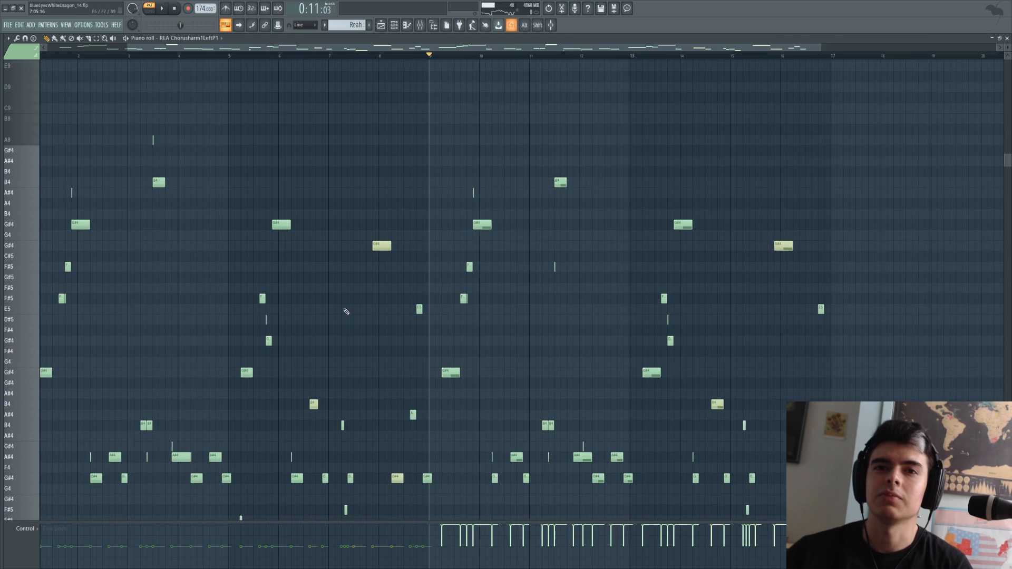
{"action": "scroll", "coordinate": [198, 328], "scroll_direction": "up", "scroll_amount": 3}
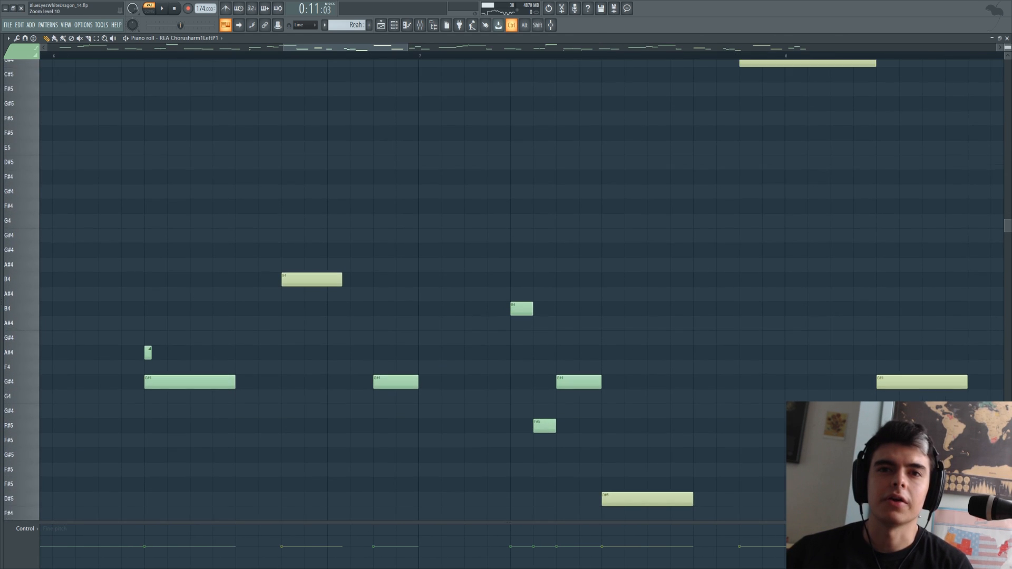
{"action": "key", "text": "space"}
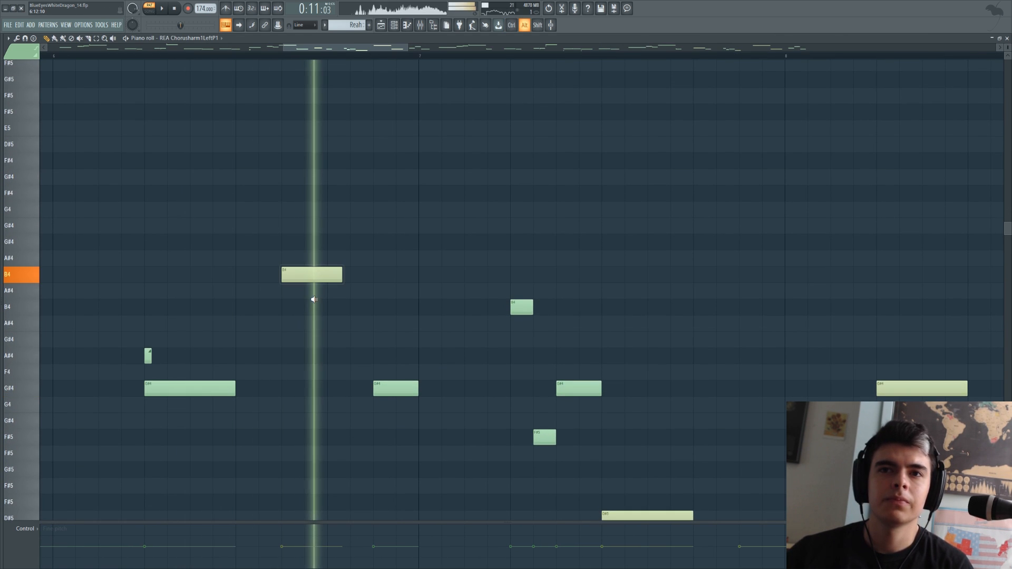
{"action": "scroll", "coordinate": [348, 304], "scroll_direction": "up", "scroll_amount": 1}
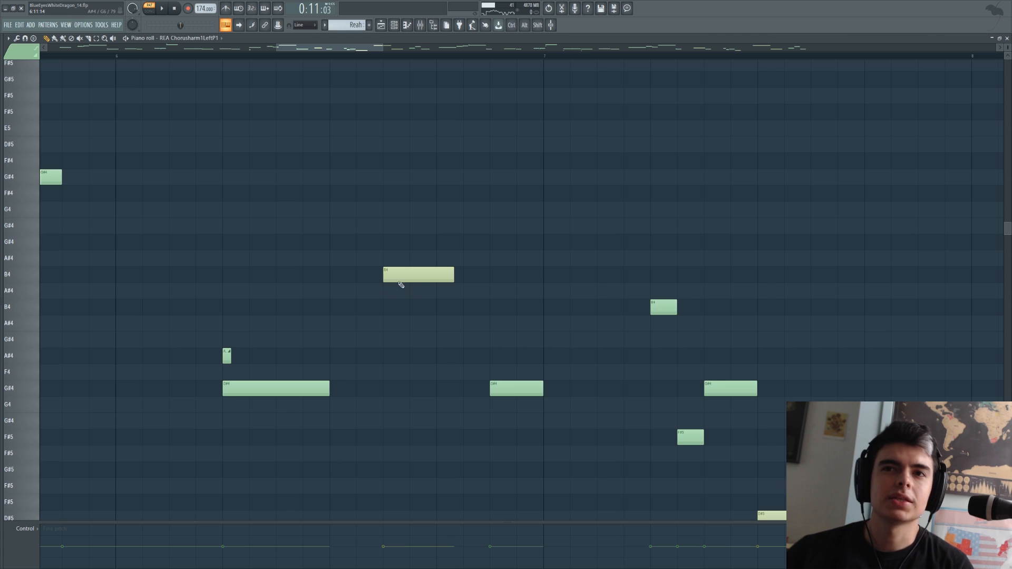
Select the yellow B4 note and the green G#4 note in bar 6 to compare them, and clear the selection.
{"action": "left_click_drag", "start_coordinate": [401, 270], "coordinate": [393, 308]}
{"action": "left_click", "coordinate": [391, 306], "text": "ctrl"}
{"action": "left_click_drag", "start_coordinate": [396, 270], "coordinate": [387, 290]}
{"action": "left_click_drag", "start_coordinate": [319, 357], "coordinate": [308, 387]}
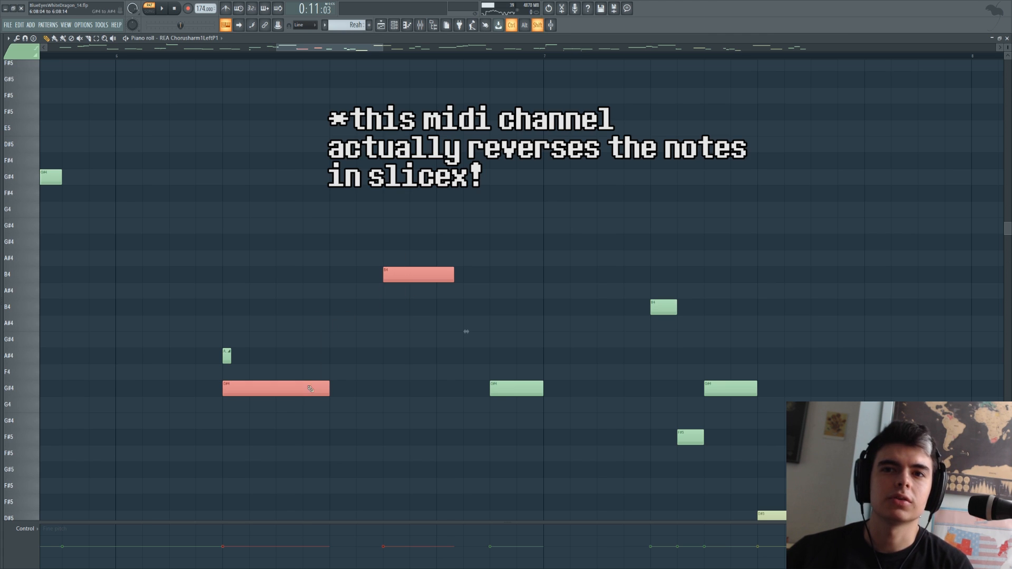
{"action": "left_click", "coordinate": [315, 358], "text": "ctrl"}
Switch the piano roll's color group from green to pink, and place and undo a test note in bar 6.
{"action": "scroll", "coordinate": [315, 357], "scroll_direction": "down", "scroll_amount": 7}
{"action": "scroll", "coordinate": [330, 313], "scroll_direction": "up", "scroll_amount": 1}
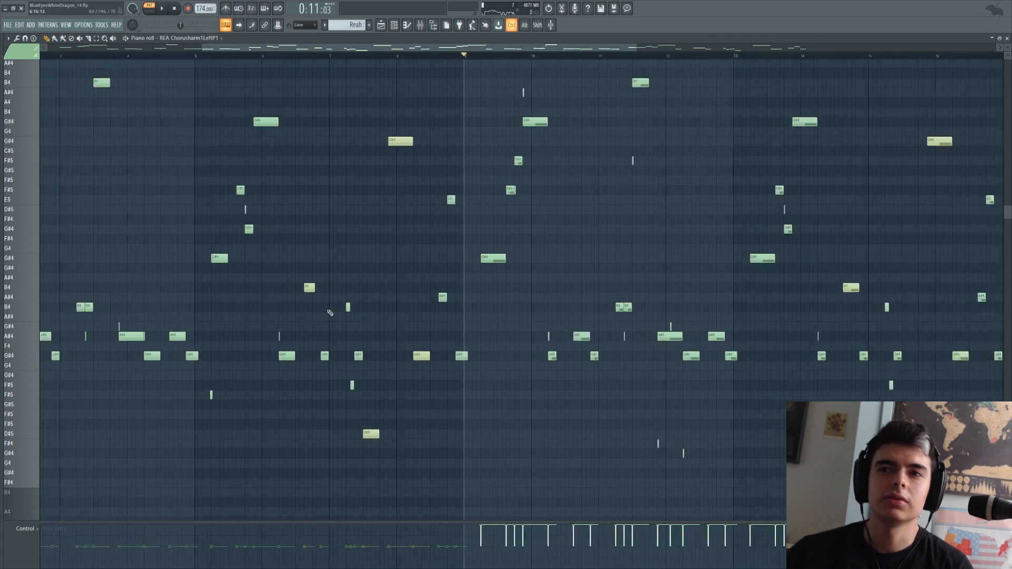
{"action": "scroll", "coordinate": [330, 312], "scroll_direction": "up", "scroll_amount": 3}
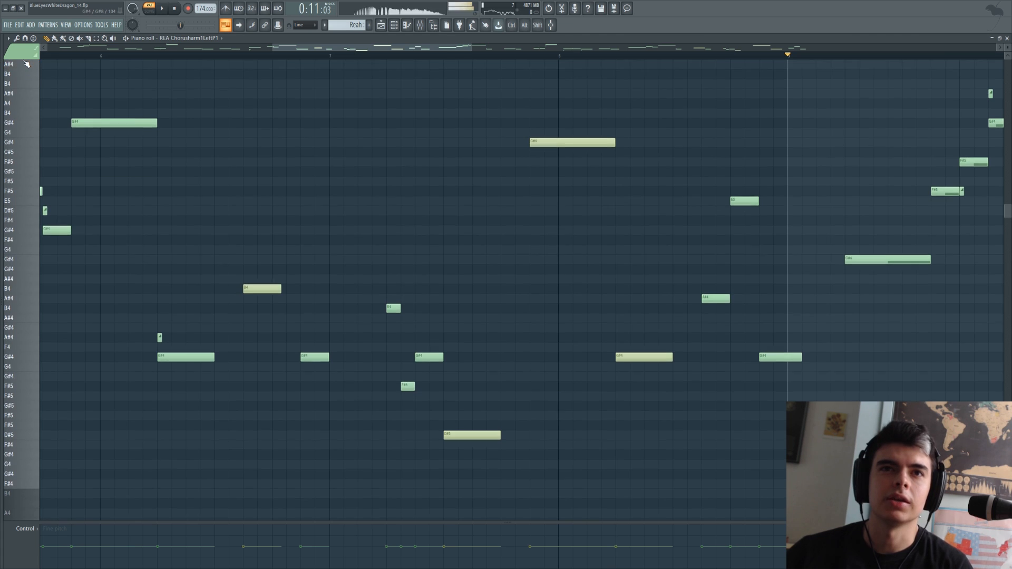
{"action": "left_click", "coordinate": [23, 54]}
{"action": "left_click", "coordinate": [87, 128]}
{"action": "left_click", "coordinate": [270, 202]}
{"action": "key", "text": "ctrl+z"}
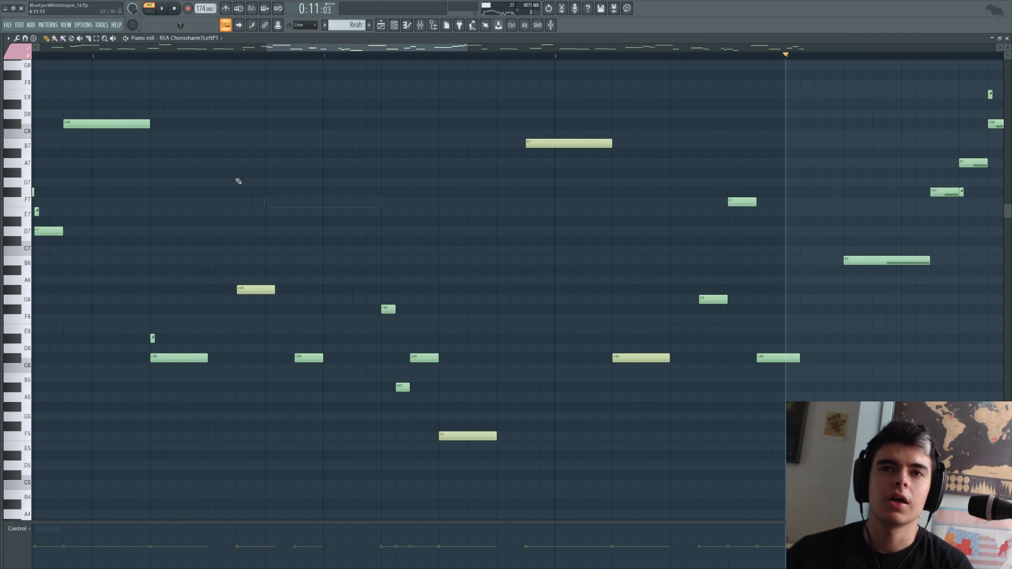
Inspect the color group and MIDI channel selector by switching between the green and pink groups.
{"action": "scroll", "coordinate": [232, 174], "scroll_direction": "down", "scroll_amount": 4}
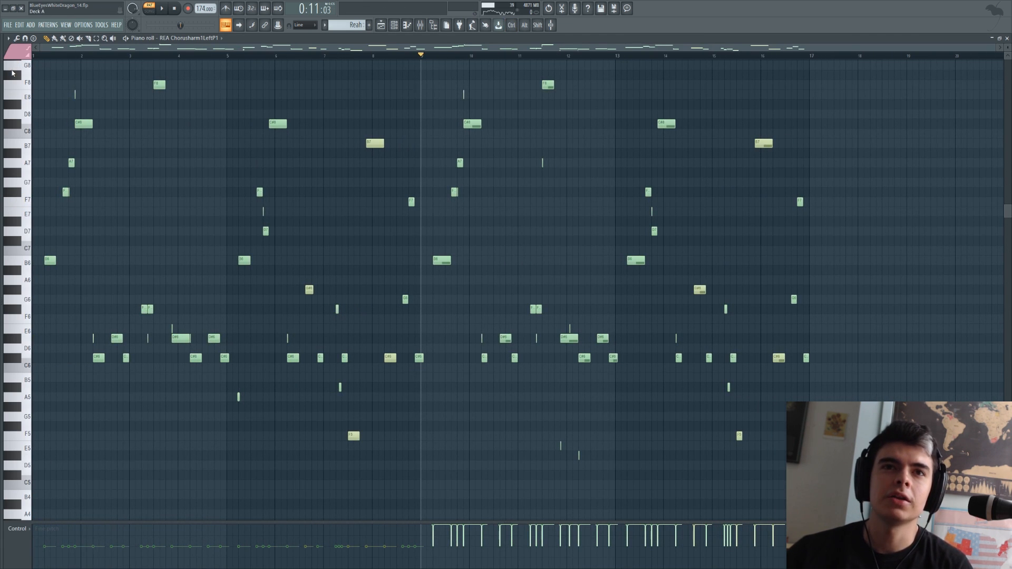
{"action": "left_click", "coordinate": [21, 53]}
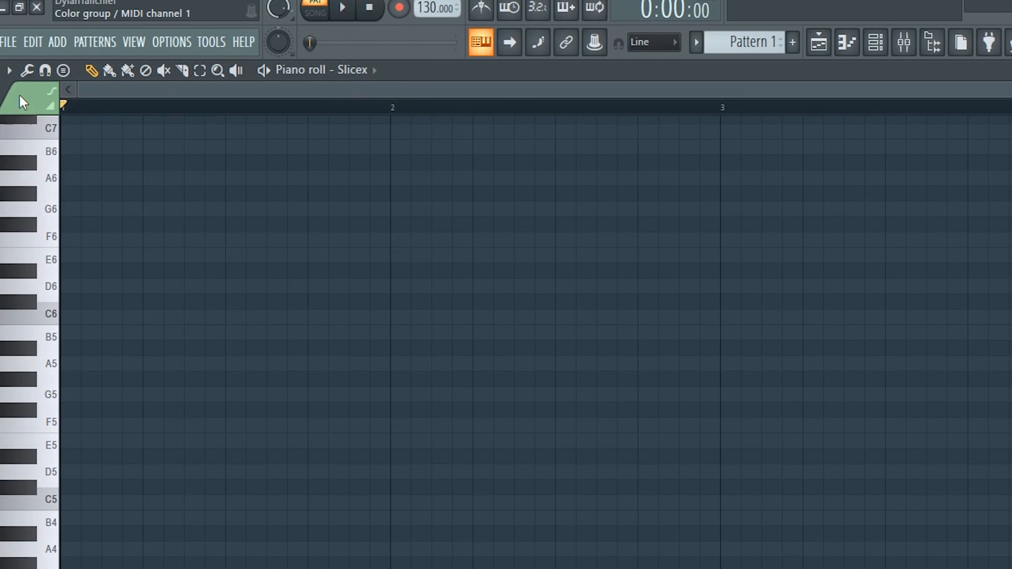
{"action": "left_click", "coordinate": [18, 93]}
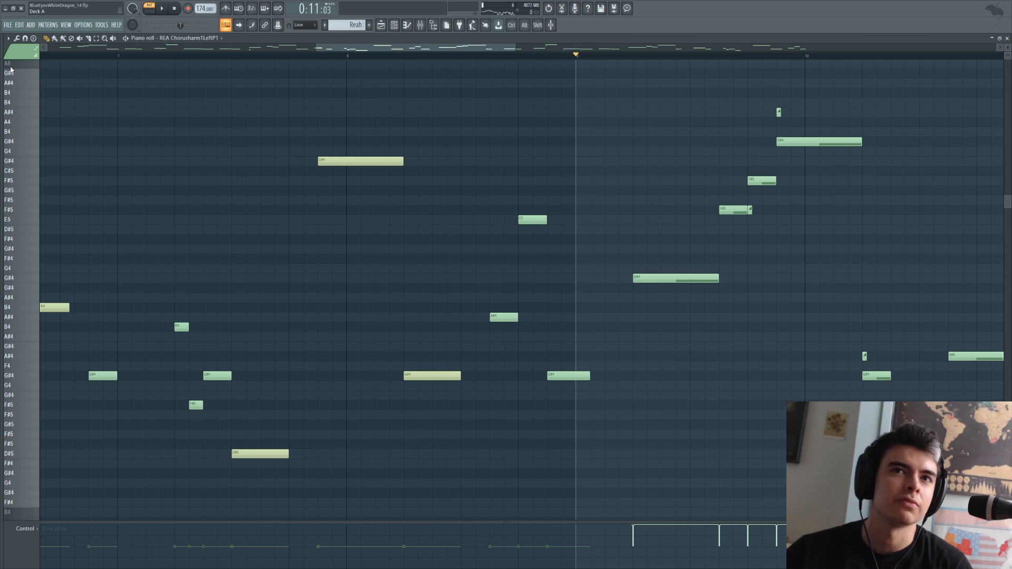
{"action": "middle_click", "coordinate": [26, 106]}
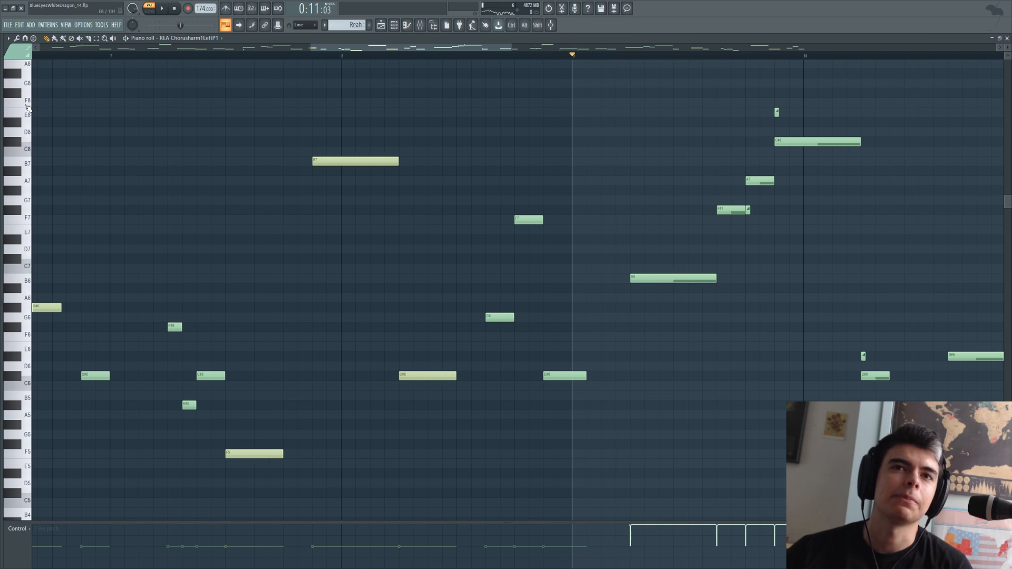
Place and delete a test note on E7 in bar 7, and open the REA channel's Slicex window from the channel rack.
{"action": "left_click_drag", "start_coordinate": [185, 229], "coordinate": [158, 224]}
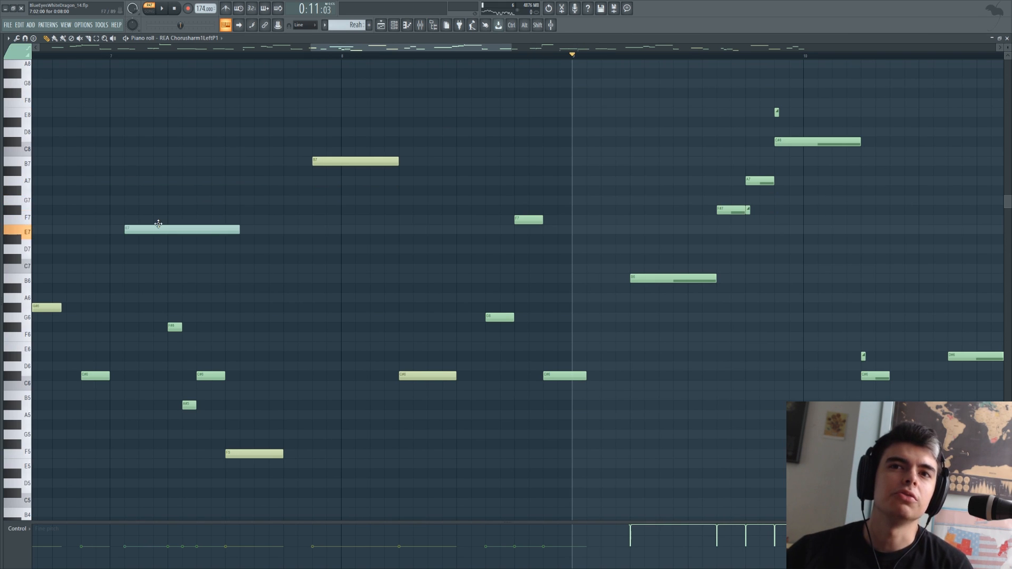
{"action": "right_click", "coordinate": [156, 227]}
{"action": "key", "text": "F6"}
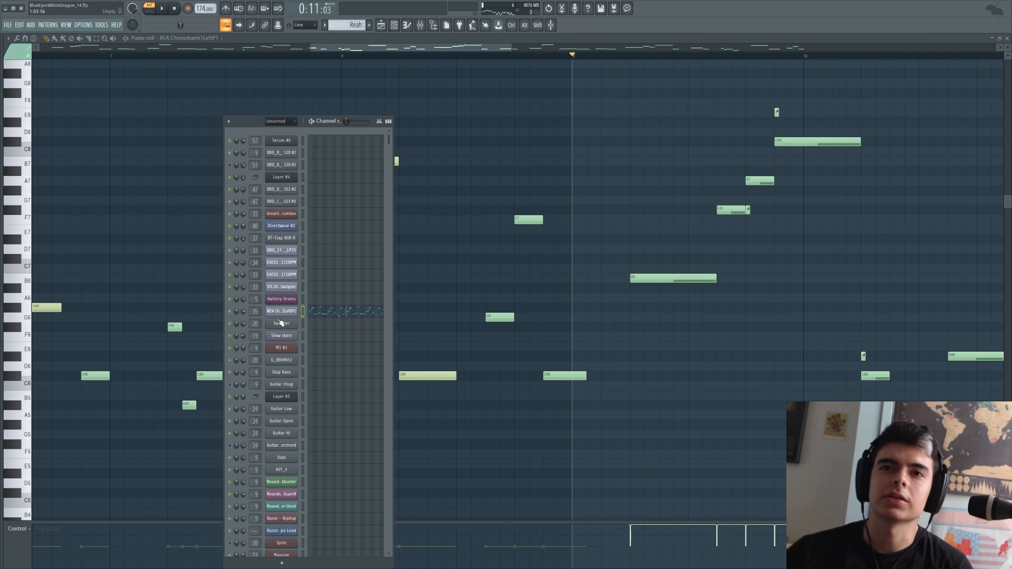
{"action": "left_click", "coordinate": [279, 313]}
{"action": "left_click", "coordinate": [288, 216]}
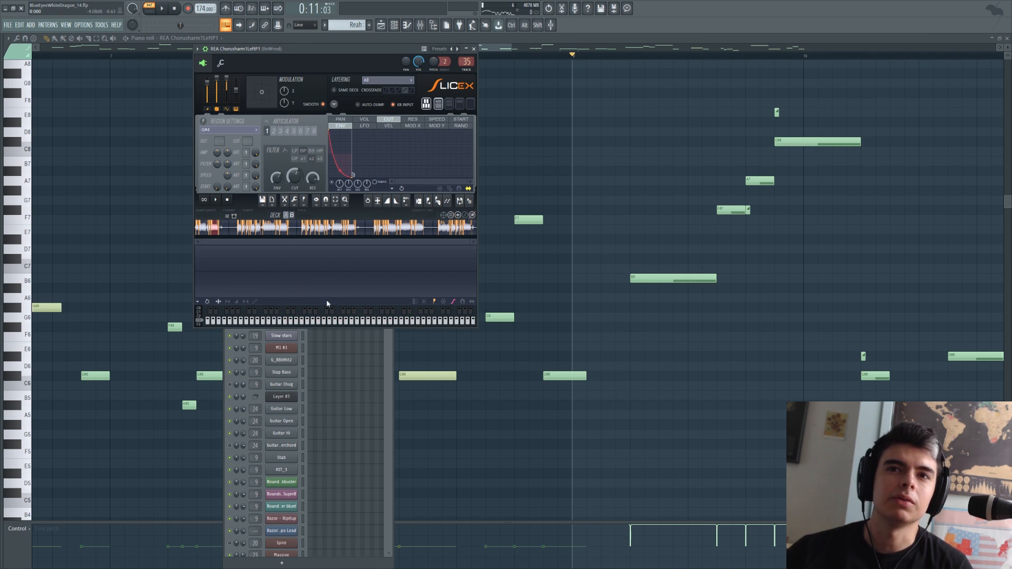
{"action": "left_click", "coordinate": [293, 217]}
Place a short A#4 slide note at the start of bar 18 below the green G#4 note, and play it.
{"action": "right_click", "coordinate": [40, 78]}
{"action": "left_click", "coordinate": [25, 65]}
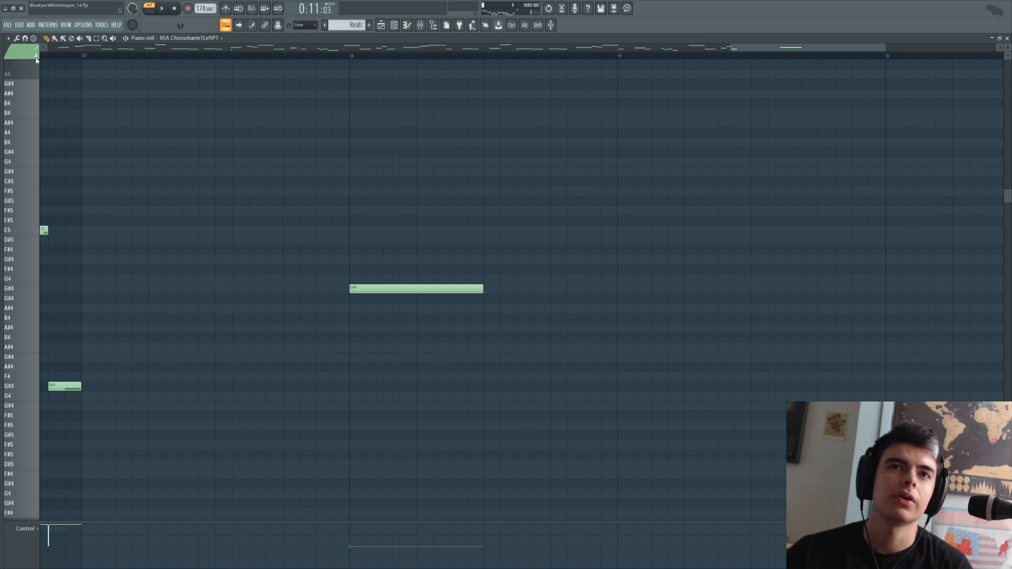
{"action": "left_click", "coordinate": [353, 328]}
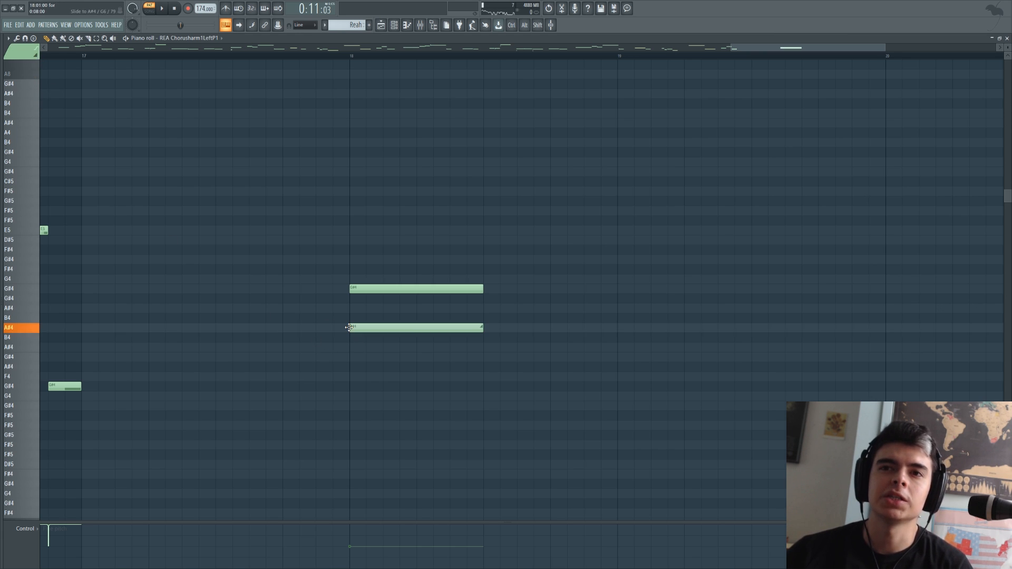
{"action": "left_click_drag", "start_coordinate": [482, 329], "coordinate": [358, 312]}
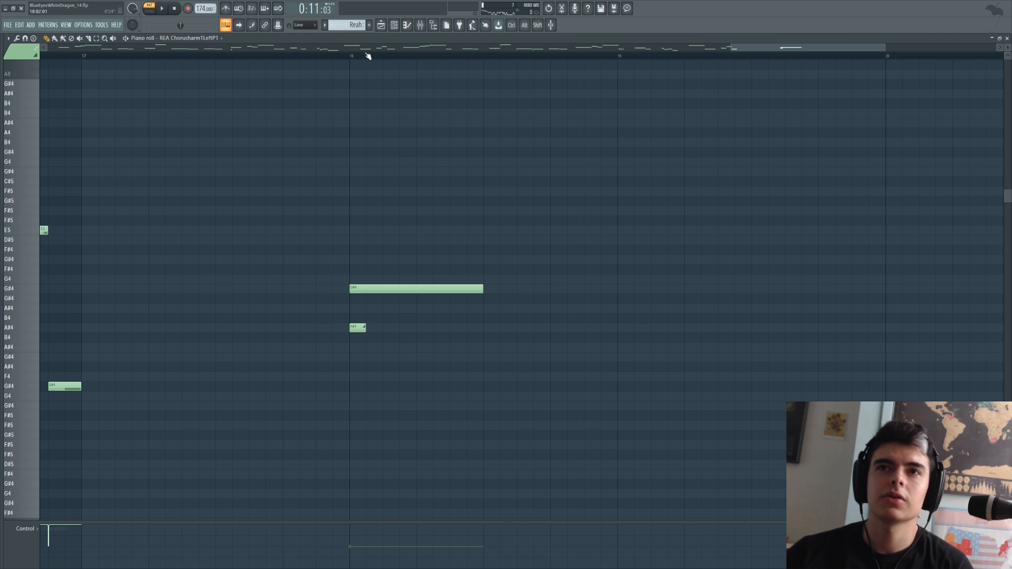
{"action": "left_click", "coordinate": [350, 56]}
{"action": "key", "text": "space"}
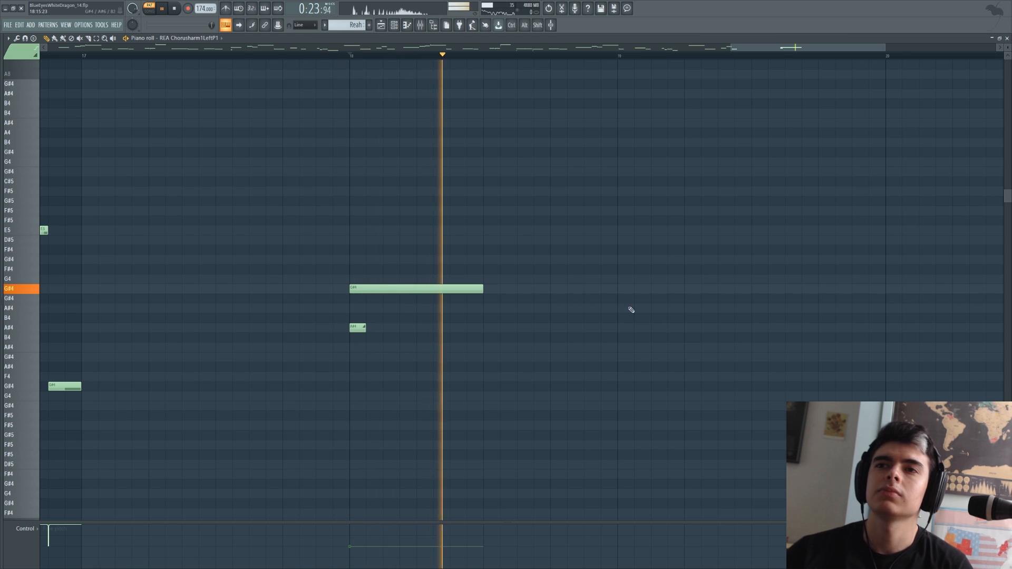
{"action": "key", "text": "space"}
Add a G#4 slide note in bar 19, switch to the blue color group, and place a half-bar blue G#4 note at bar 18.
{"action": "left_click", "coordinate": [707, 289]}
{"action": "left_click_drag", "start_coordinate": [366, 294], "coordinate": [323, 290]}
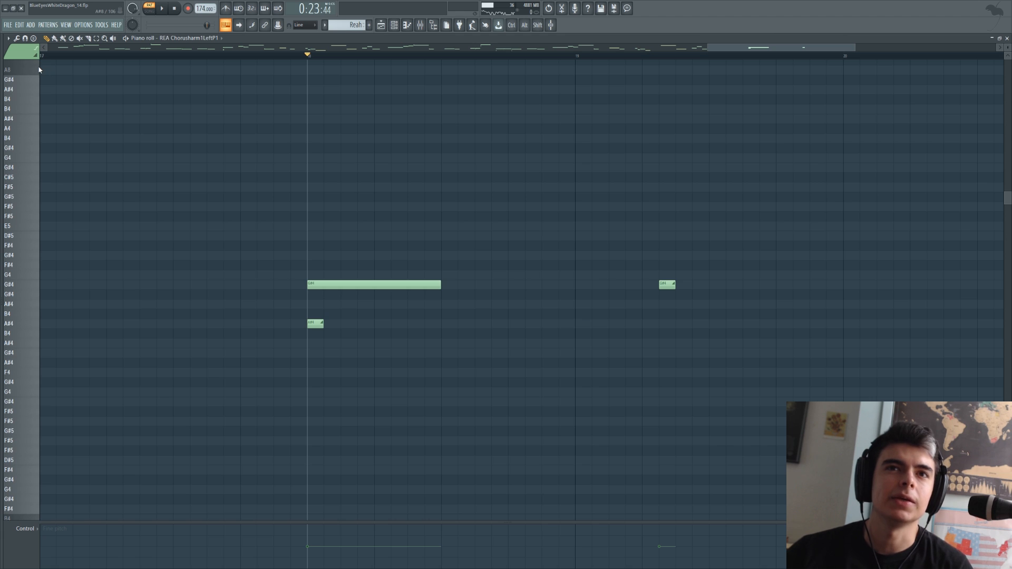
{"action": "left_click", "coordinate": [312, 226]}
{"action": "right_click", "coordinate": [312, 225]}
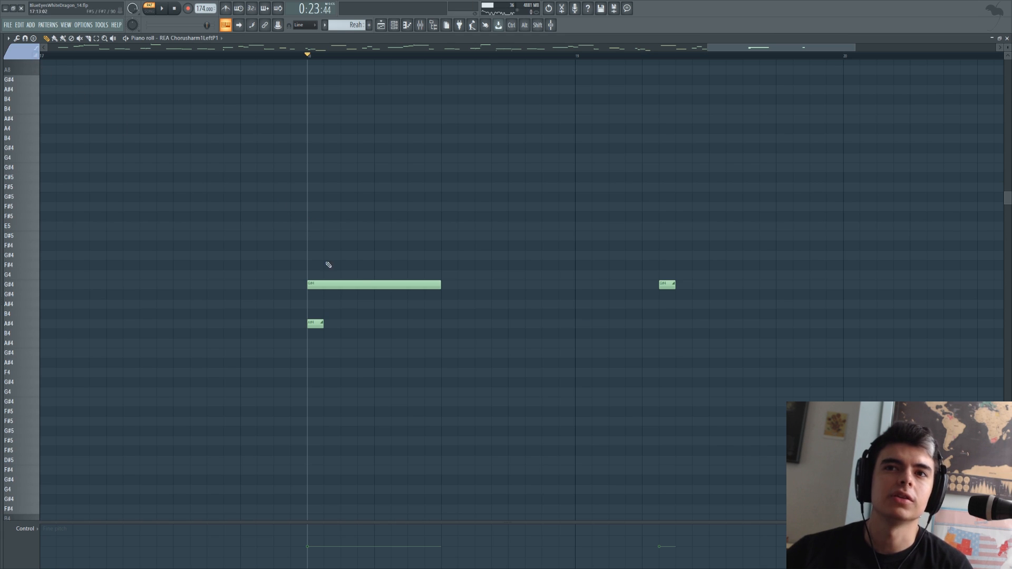
{"action": "left_click", "coordinate": [314, 244]}
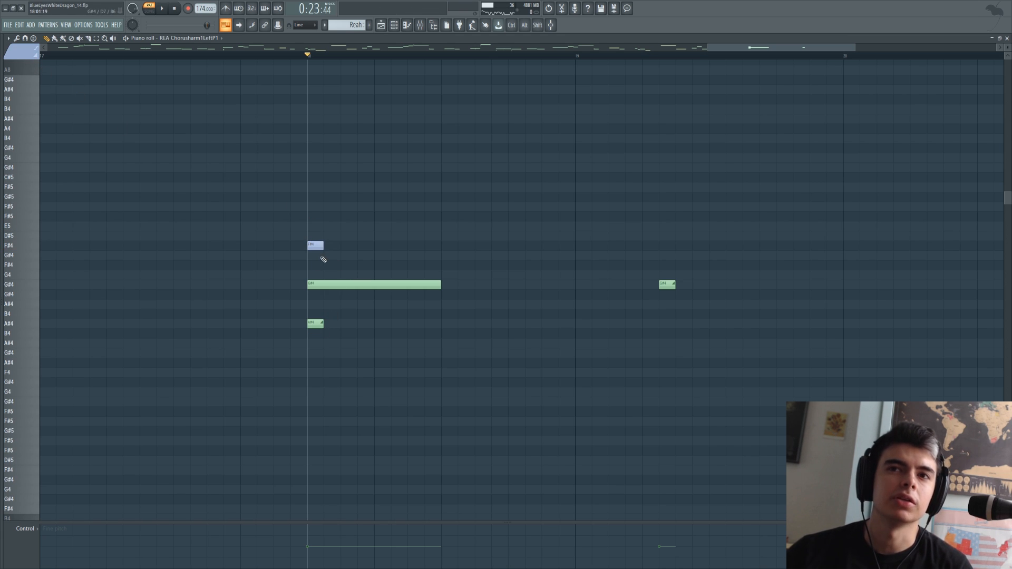
{"action": "left_click_drag", "start_coordinate": [327, 244], "coordinate": [379, 254]}
Play bar 18 while moving the green slide note up to F#5, and stop playback.
{"action": "key", "text": "space"}
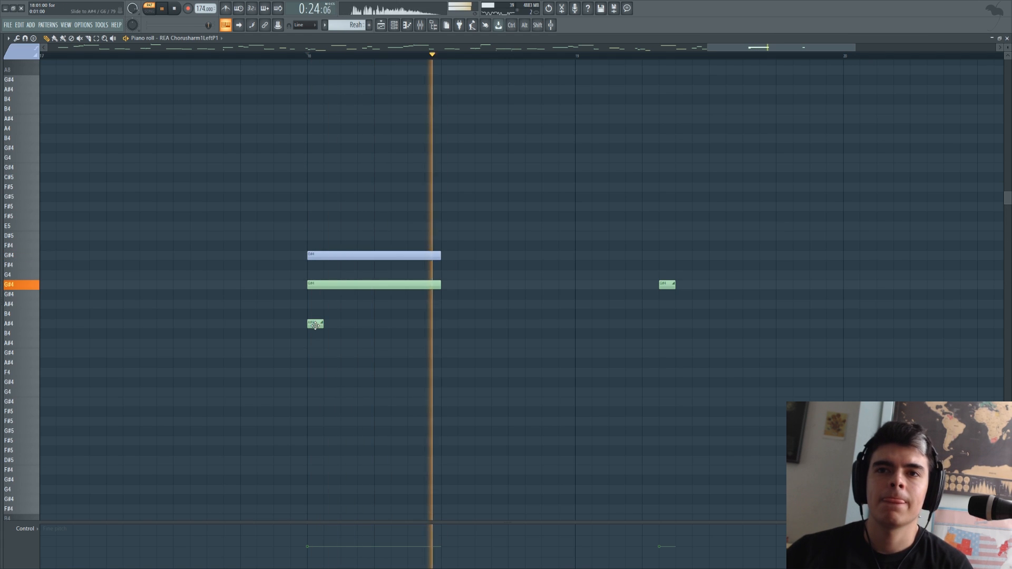
{"action": "left_click_drag", "start_coordinate": [319, 323], "coordinate": [316, 187]}
{"action": "key", "text": "space"}
Place a short blue slide note on G#4 at the start of bar 18, and play it with the green and blue notes.
{"action": "left_click", "coordinate": [312, 245], "text": "ctrl"}
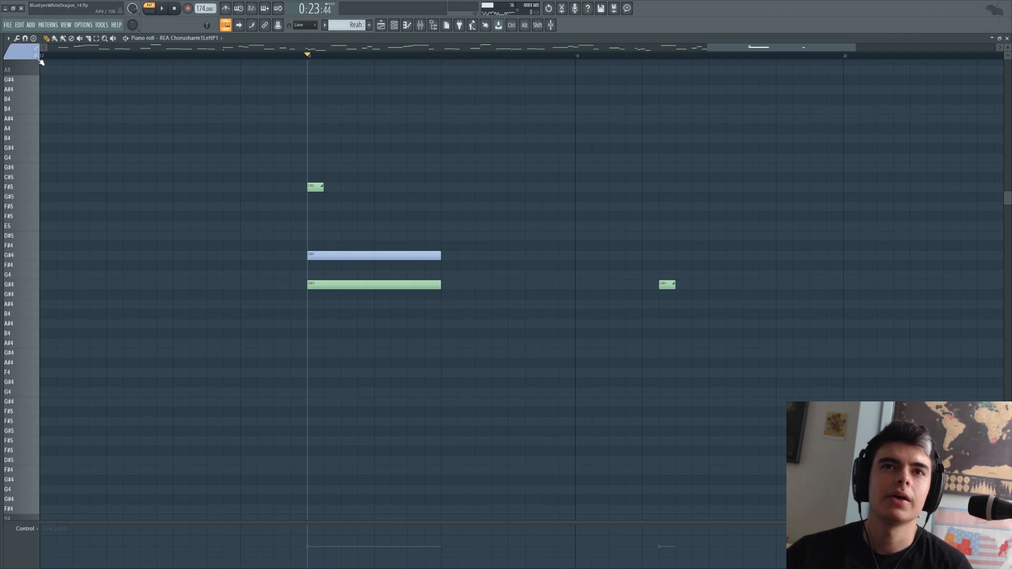
{"action": "left_click", "coordinate": [311, 334]}
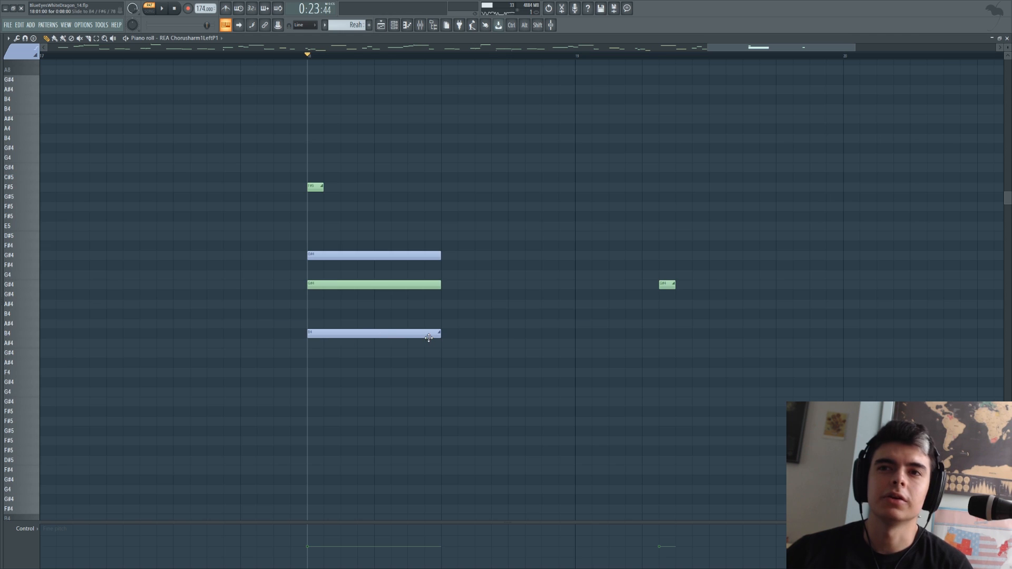
{"action": "left_click_drag", "start_coordinate": [439, 336], "coordinate": [317, 353]}
{"action": "key", "text": "space"}
{"action": "key", "text": "space"}
{"action": "key", "text": "space"}
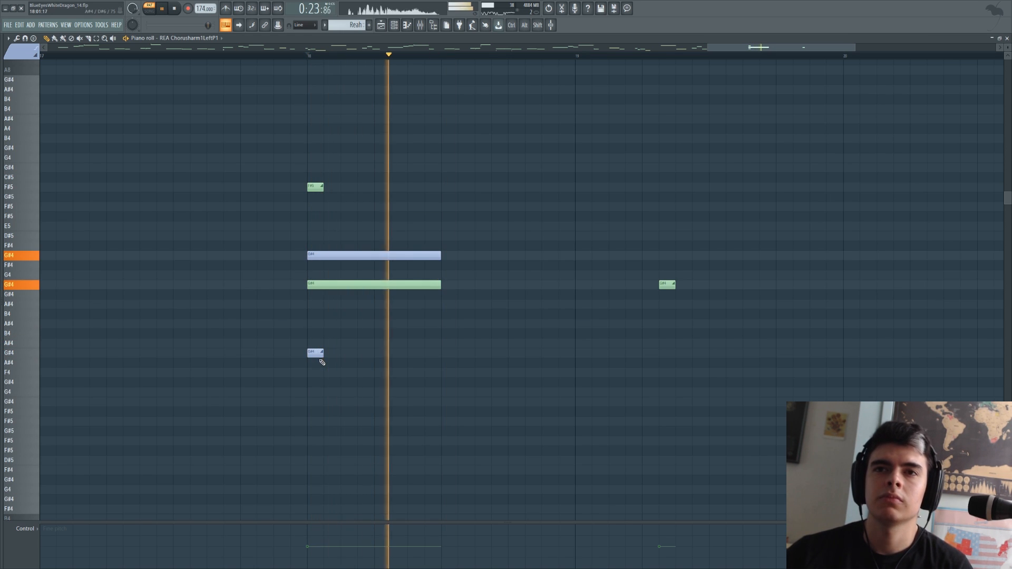
{"action": "key", "text": "space"}
Add a second short blue slide note on A#4 in bar 18, and play the result.
{"action": "left_click_drag", "start_coordinate": [364, 323], "coordinate": [352, 323]}
{"action": "key", "text": "space"}
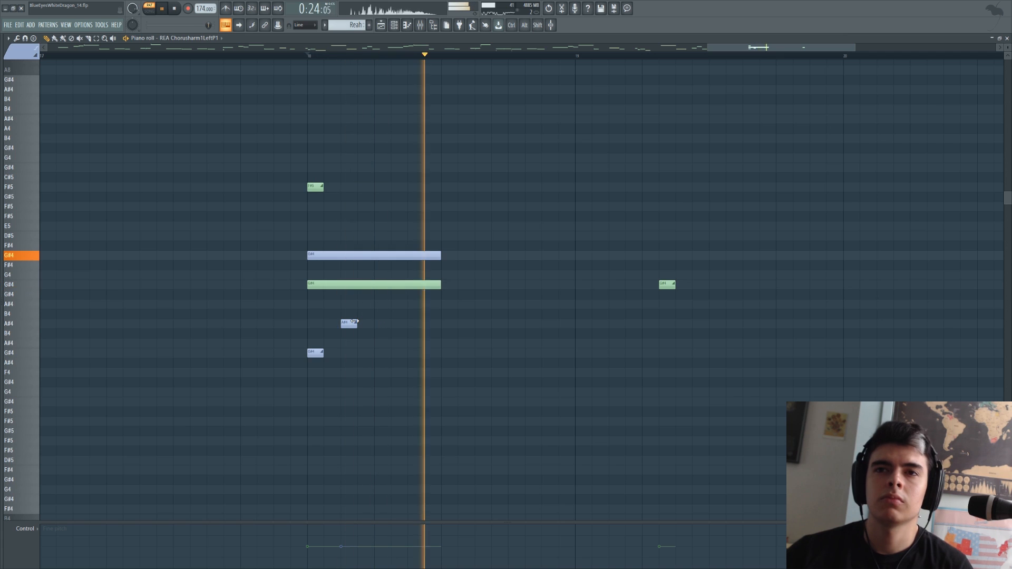
{"action": "key", "text": "space"}
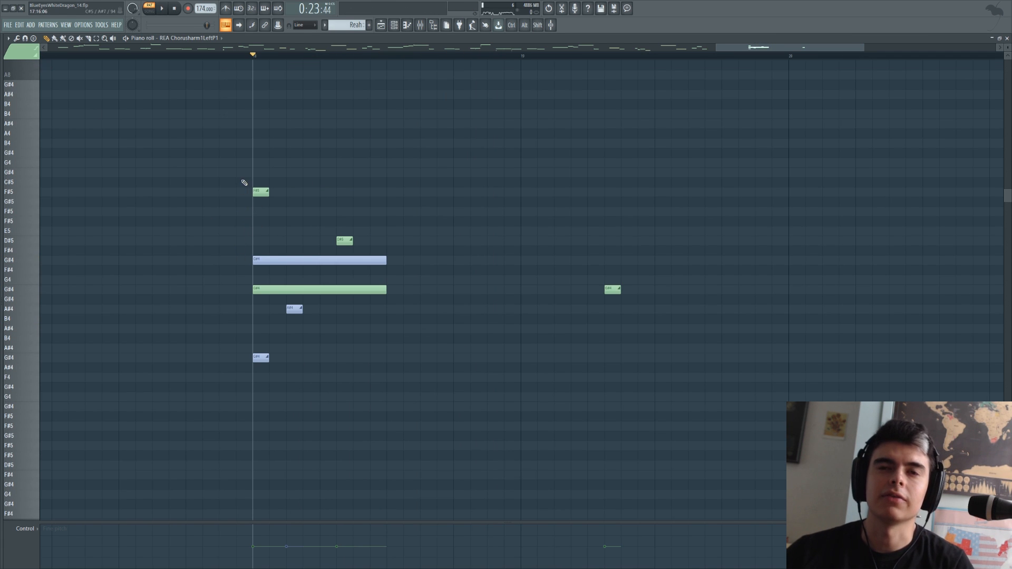
Delete the green and blue test notes and their slide notes from bar 18.
{"action": "right_click", "coordinate": [261, 192]}
{"action": "right_click", "coordinate": [345, 240]}
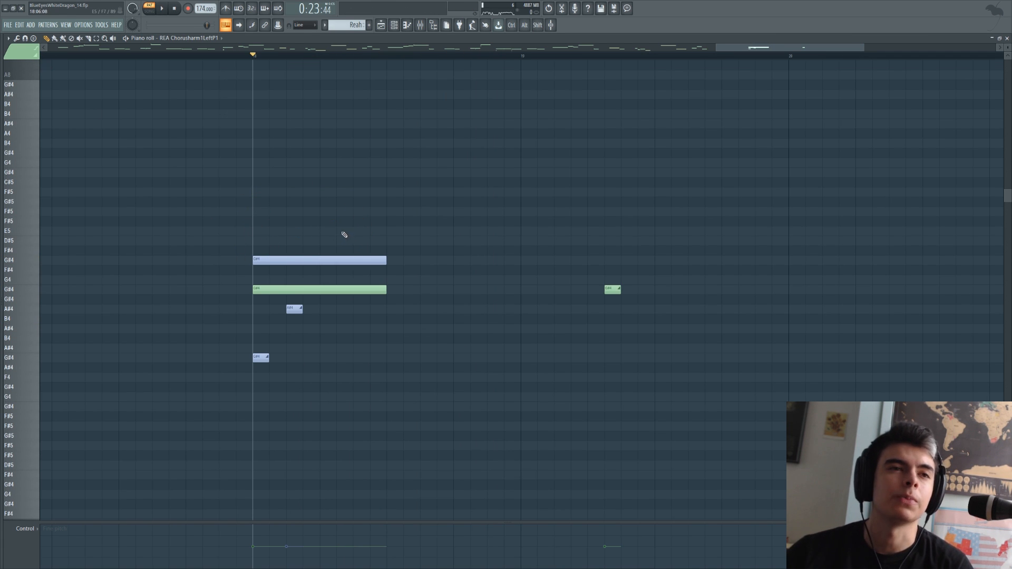
{"action": "right_click", "coordinate": [319, 260]}
{"action": "right_click", "coordinate": [300, 289]}
{"action": "right_click", "coordinate": [294, 309]}
{"action": "right_click", "coordinate": [261, 357]}
Look over the whole Reah pattern, and open the miscellaneous channel settings of the REA Slicex channel.
{"action": "scroll", "coordinate": [283, 320], "scroll_direction": "down", "scroll_amount": 6}
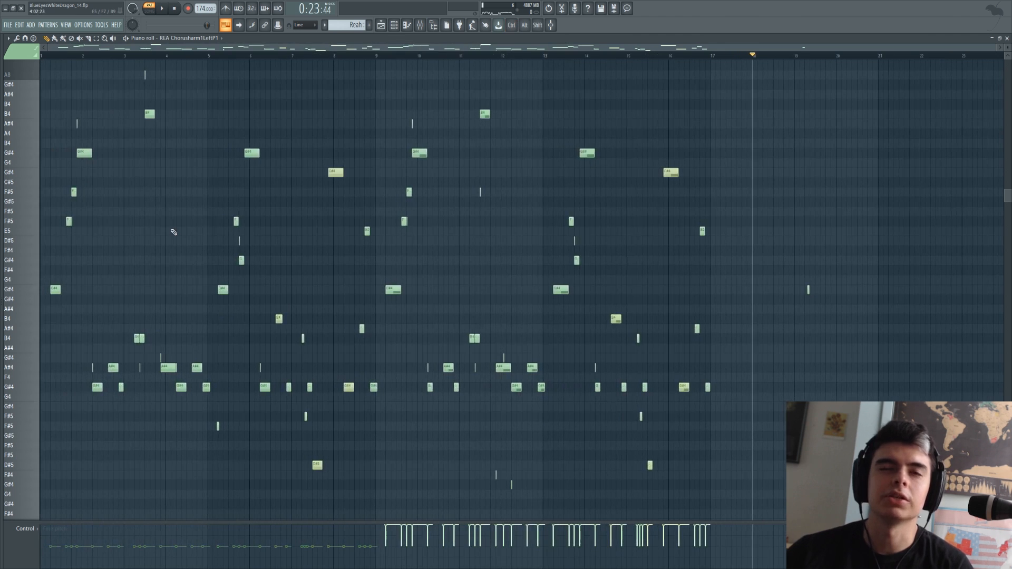
{"action": "scroll", "coordinate": [86, 216], "scroll_direction": "up", "scroll_amount": 3}
{"action": "left_click_drag", "start_coordinate": [163, 213], "coordinate": [225, 220]}
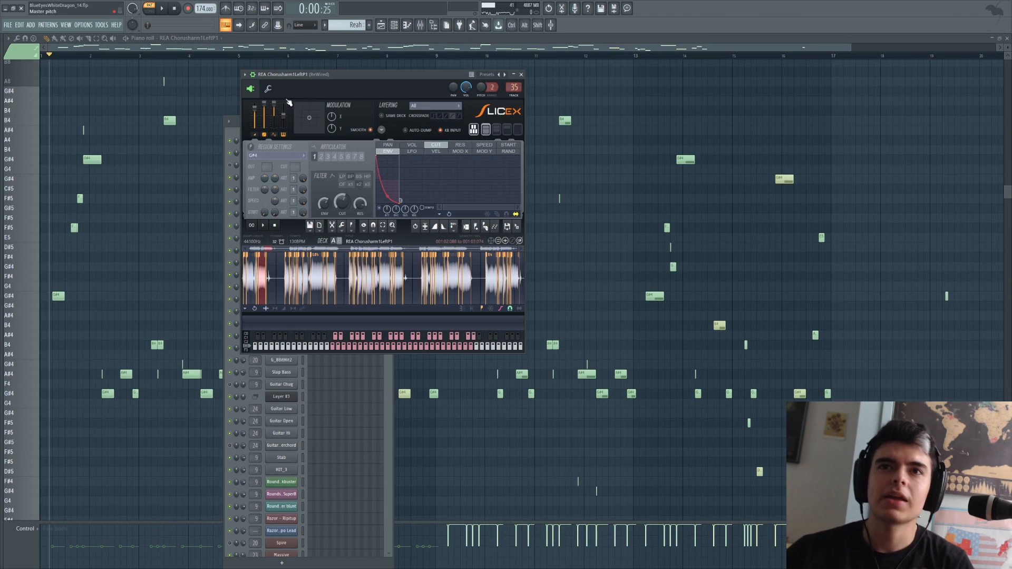
{"action": "left_click", "coordinate": [275, 90]}
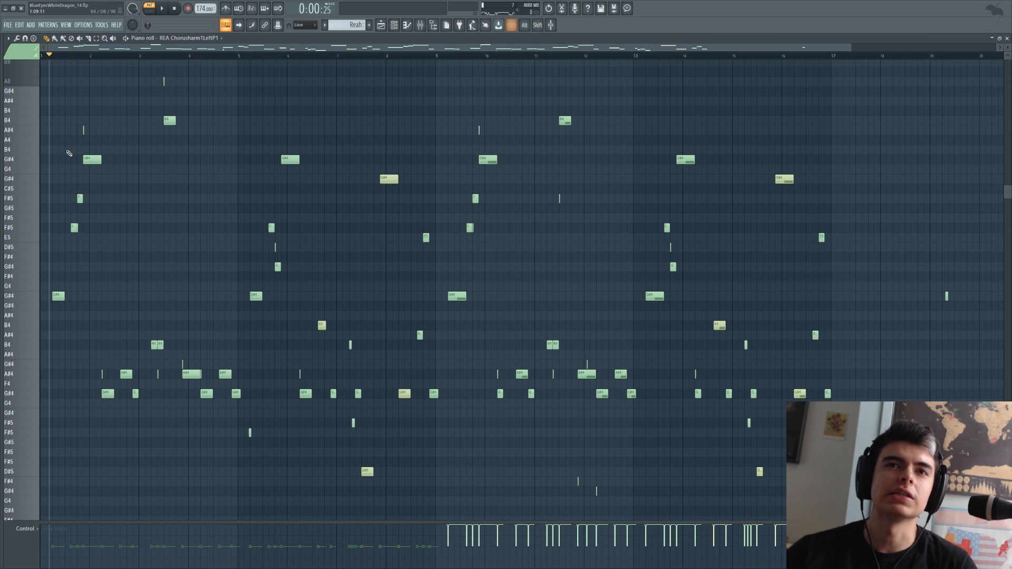
Audition the A#4 slide note above the G#4 note near the end of bar 1.
{"action": "scroll", "coordinate": [122, 154], "scroll_direction": "up", "scroll_amount": 5}
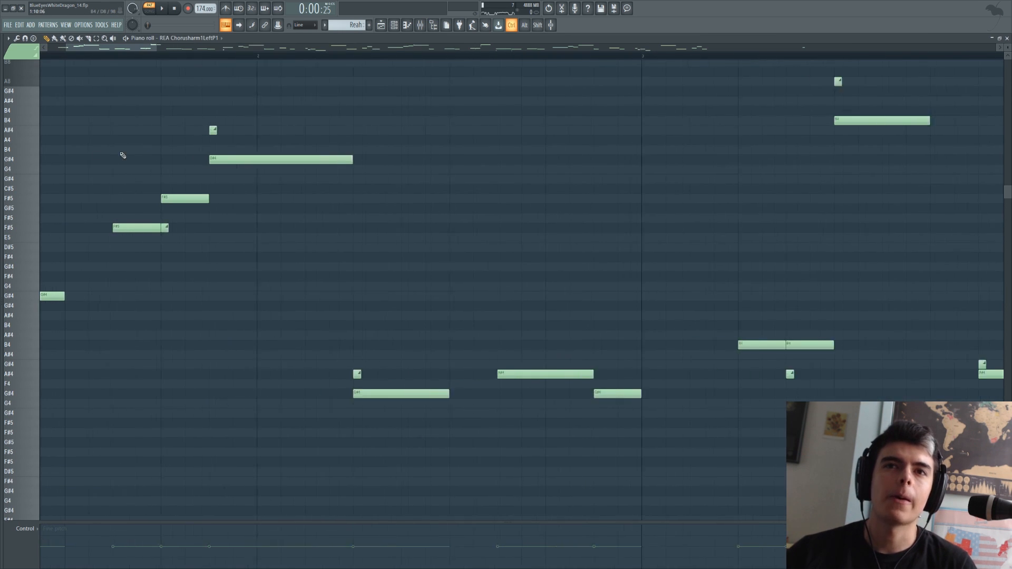
{"action": "scroll", "coordinate": [235, 140], "scroll_direction": "up", "scroll_amount": 4}
{"action": "mouse_move", "coordinate": [256, 131]}
{"action": "left_mouse_down"}
{"action": "mouse_move", "coordinate": [343, 133]}
{"action": "mouse_move", "coordinate": [246, 135]}
{"action": "left_mouse_up"}
{"action": "right_click", "coordinate": [245, 145], "text": "alt"}
{"action": "right_click", "coordinate": [234, 139], "text": "alt"}
{"action": "scroll", "coordinate": [162, 185], "scroll_direction": "down", "scroll_amount": 4}
{"action": "scroll", "coordinate": [161, 186], "scroll_direction": "up", "scroll_amount": 2}
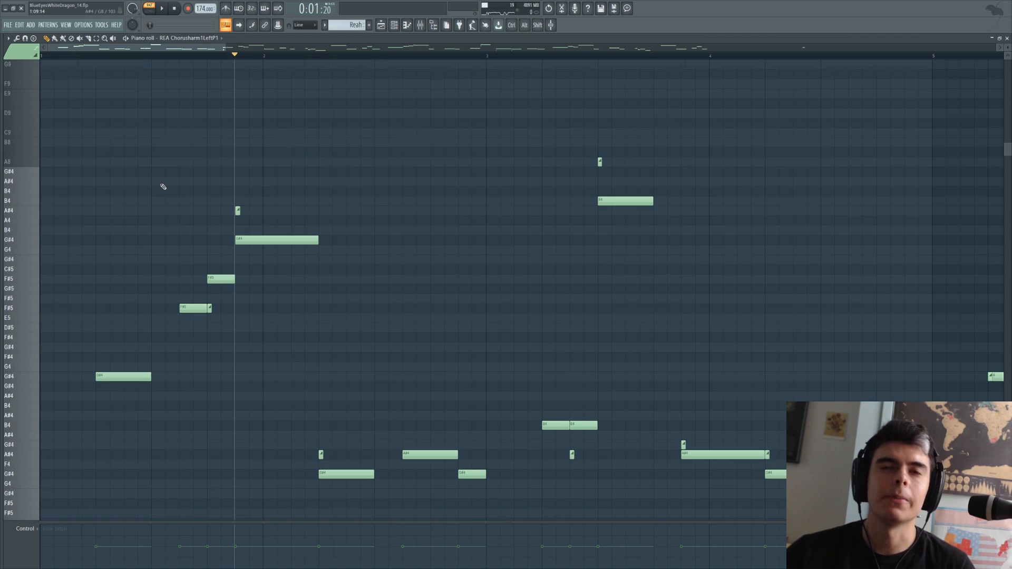
Raise the portamento slide time of the REA Slicex channel to 8:00 while playing the pattern, and stop playback.
{"action": "key", "text": "F6"}
{"action": "key", "text": "F6"}
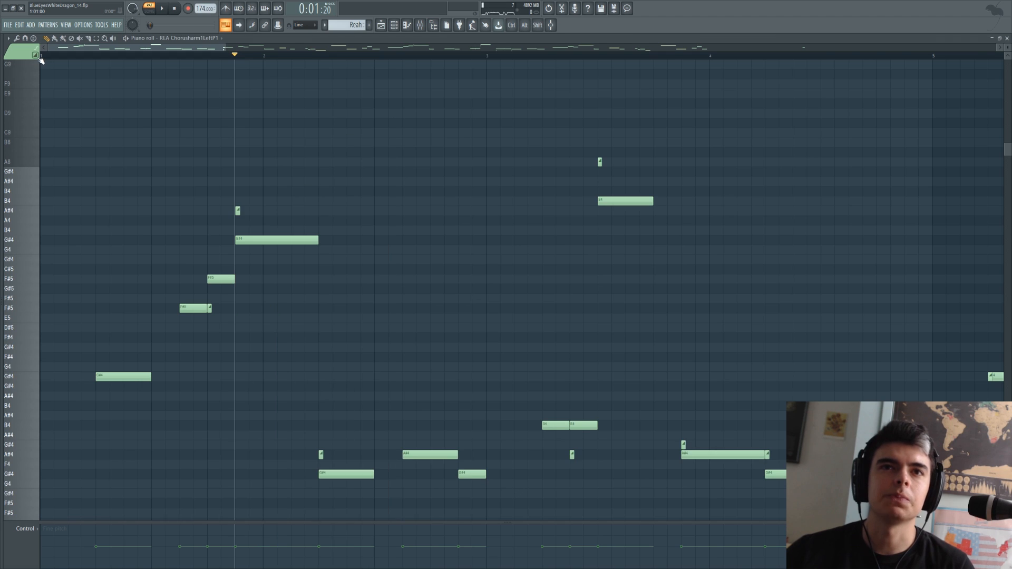
{"action": "scroll", "coordinate": [99, 212], "scroll_direction": "down", "scroll_amount": 4}
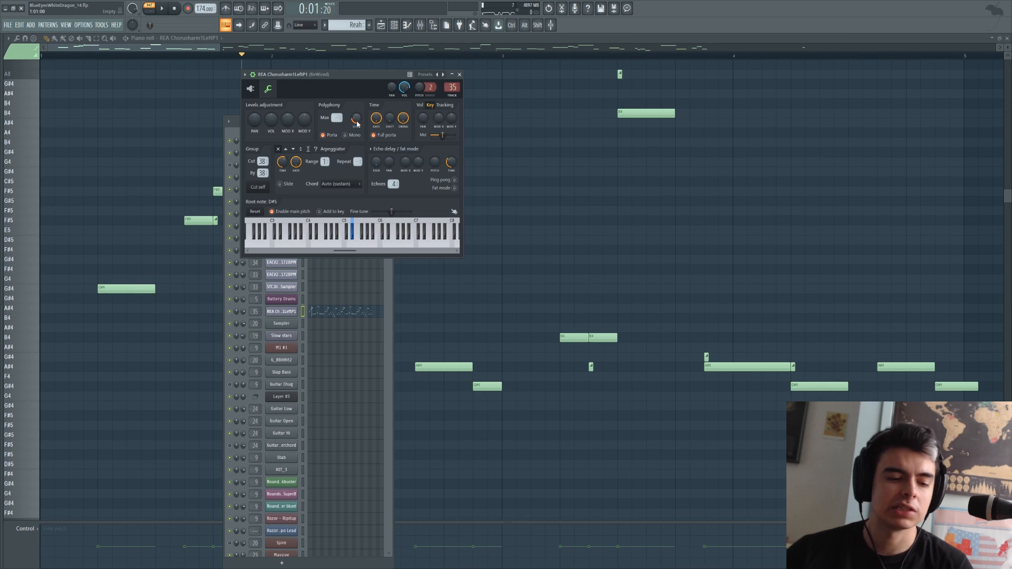
{"action": "left_click_drag", "start_coordinate": [327, 77], "coordinate": [455, 115]}
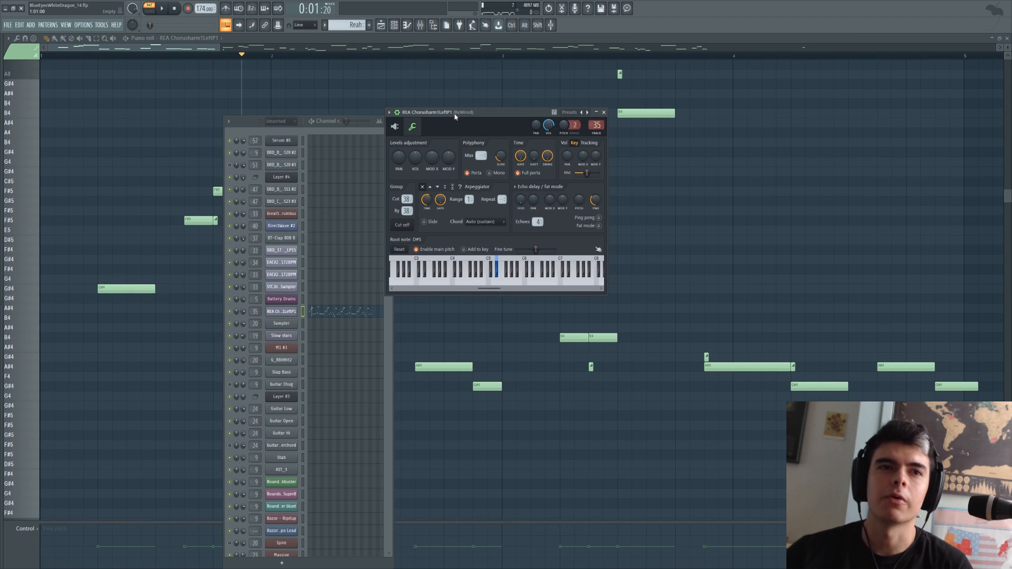
{"action": "key", "text": "space"}
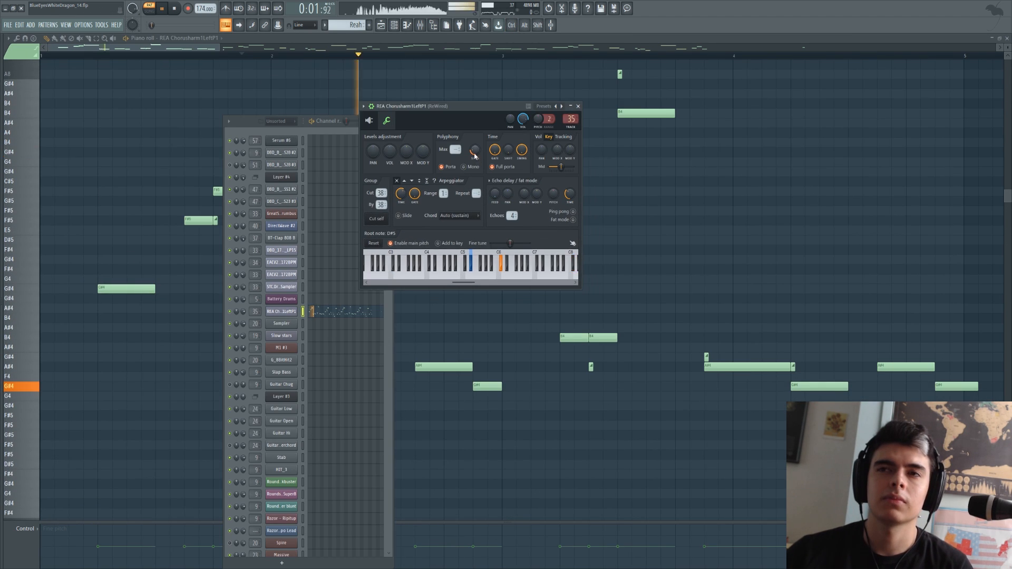
{"action": "left_click_drag", "start_coordinate": [475, 151], "coordinate": [475, 110]}
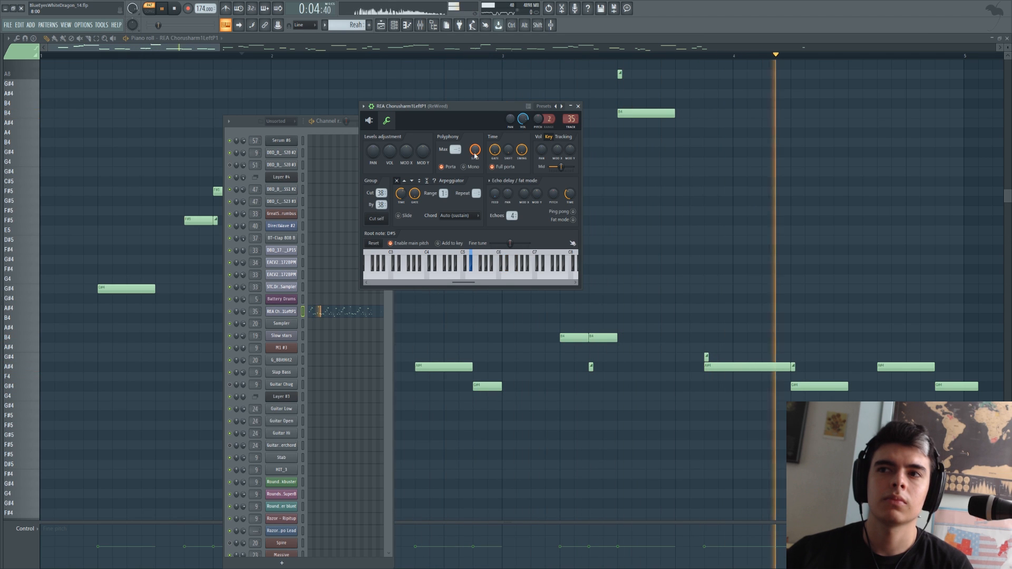
{"action": "key", "text": "space"}
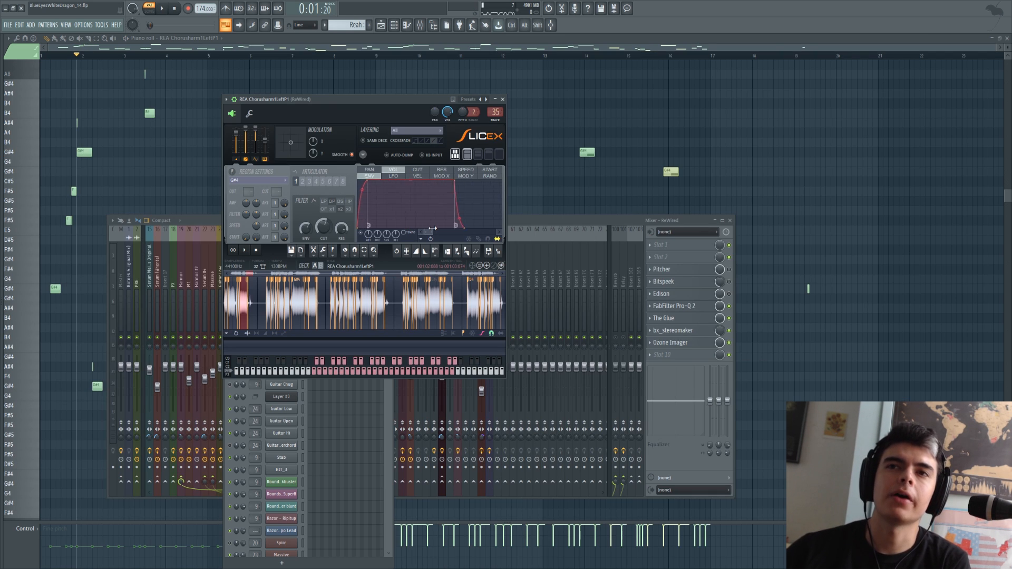
Examine the volume envelope in Slicex, and open Bitspeek on the ReWired mixer track to watch it while the pattern plays.
{"action": "left_click_drag", "start_coordinate": [433, 233], "coordinate": [447, 232]}
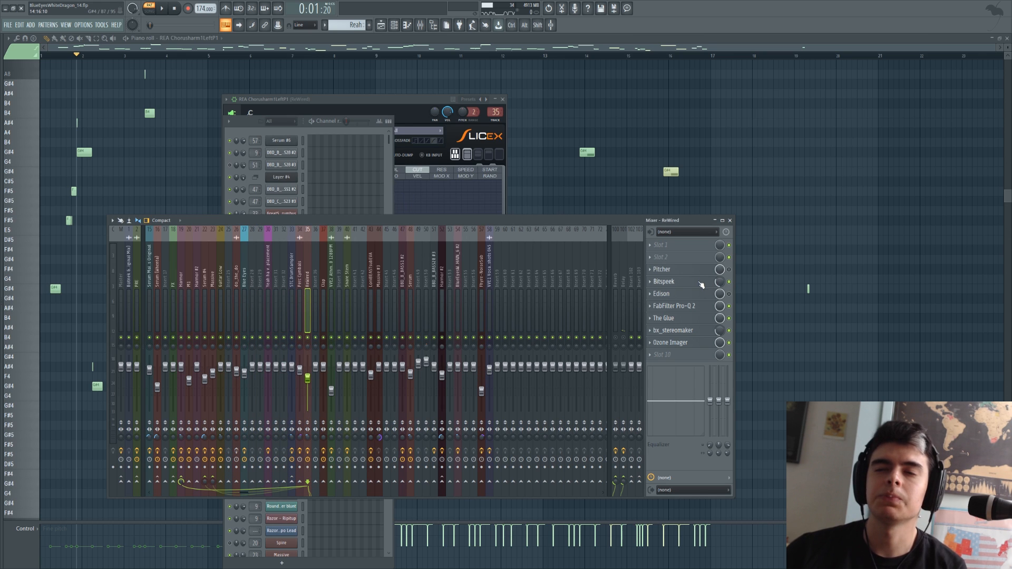
{"action": "left_click", "coordinate": [700, 283]}
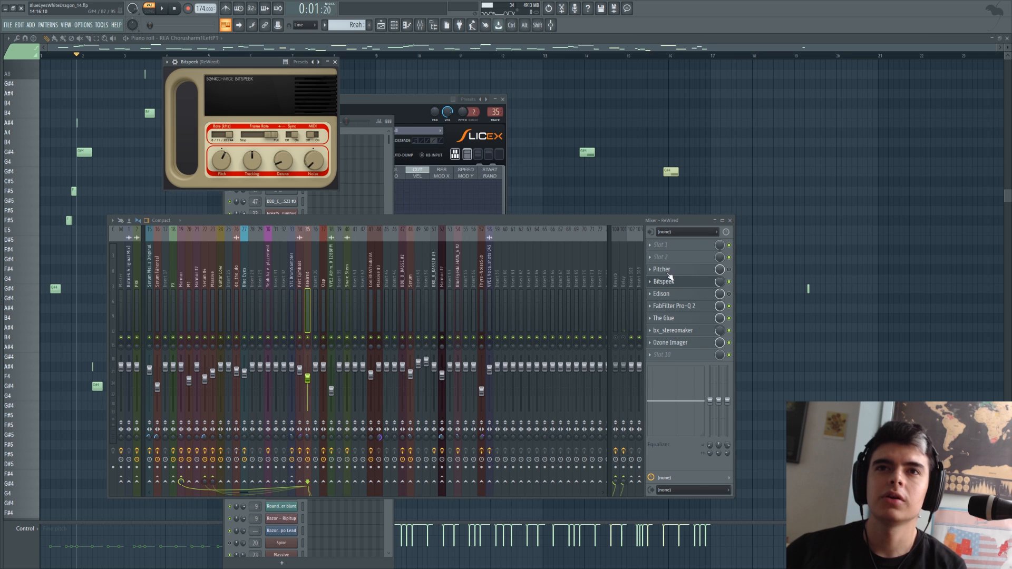
{"action": "key", "text": "space"}
{"action": "left_click_drag", "start_coordinate": [269, 72], "coordinate": [296, 130]}
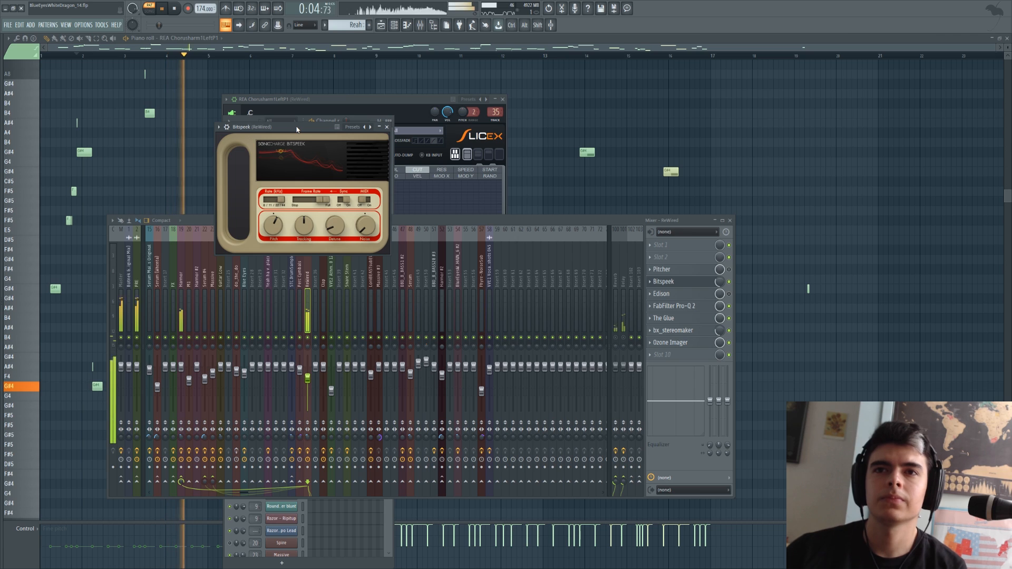
{"action": "key", "text": "space"}
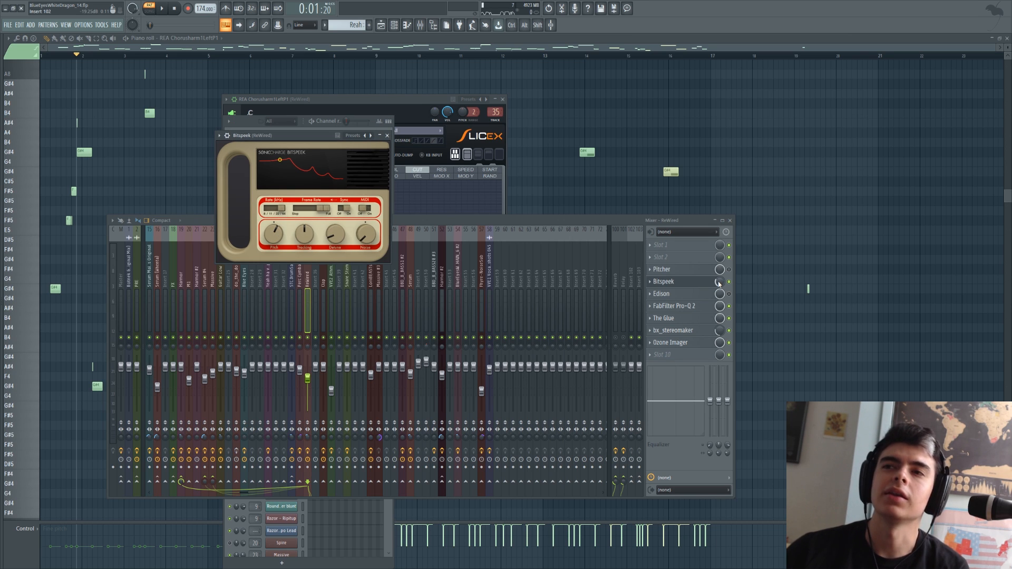
Toggle Bitspeek on the ReWired mixer track, play the pattern to compare, and open FabFilter Pro-Q 2.
{"action": "left_click", "coordinate": [731, 284]}
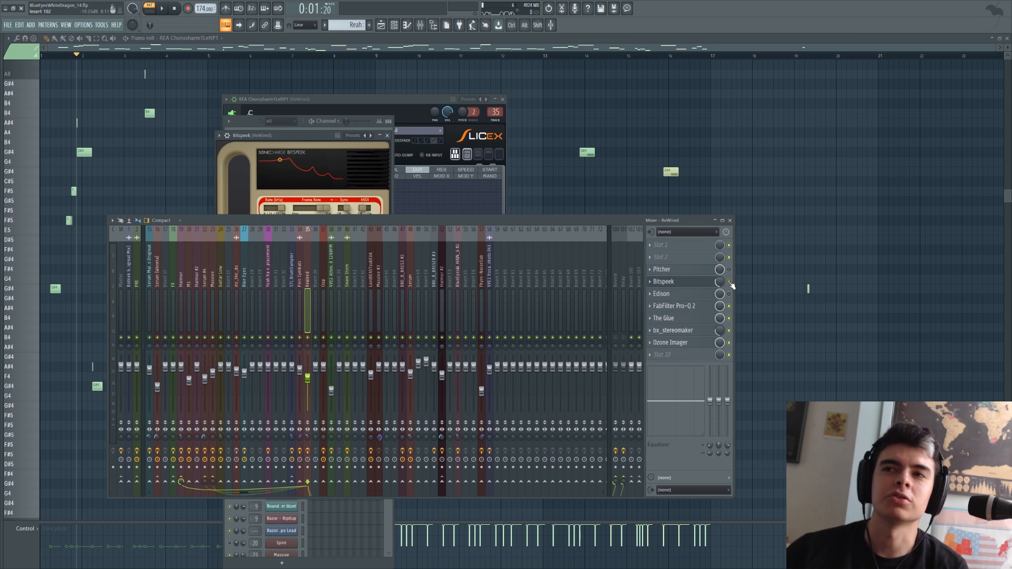
{"action": "key", "text": "space"}
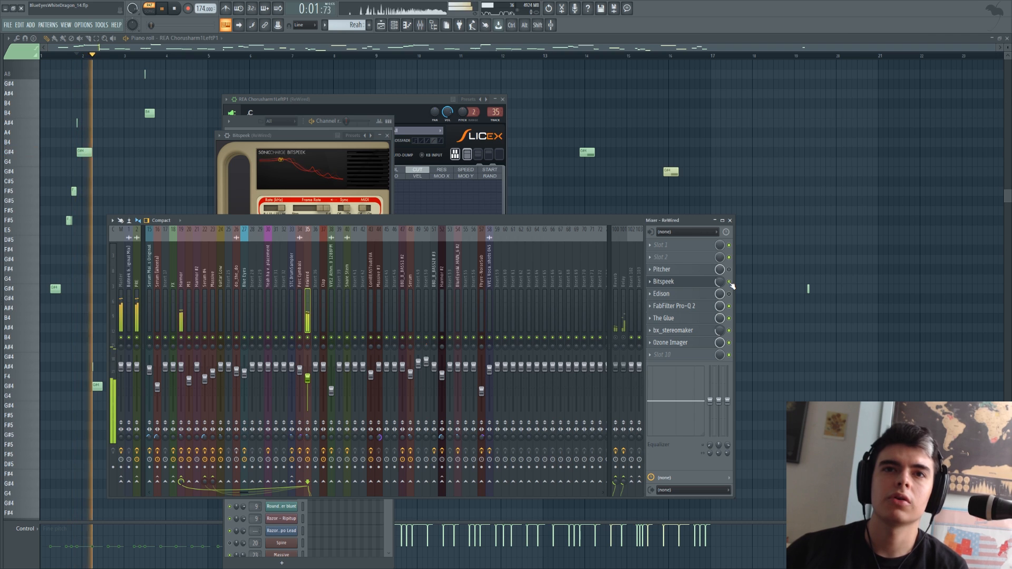
{"action": "left_click", "coordinate": [707, 306]}
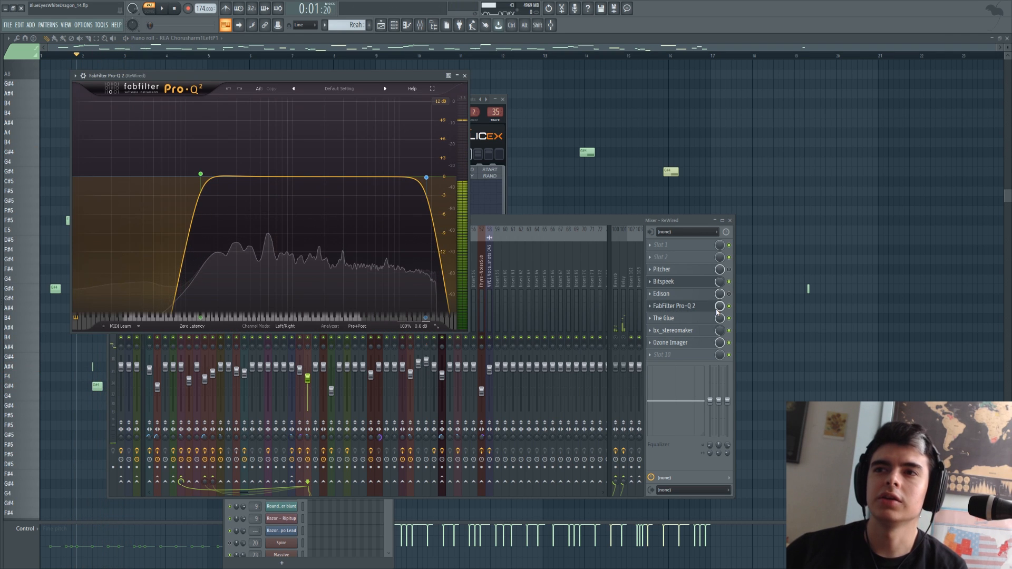
Check Ozone Imager on the ReWired mixer track, close the plugin view, and start playing the song arrangement.
{"action": "left_click", "coordinate": [703, 344]}
{"action": "left_click", "coordinate": [703, 346]}
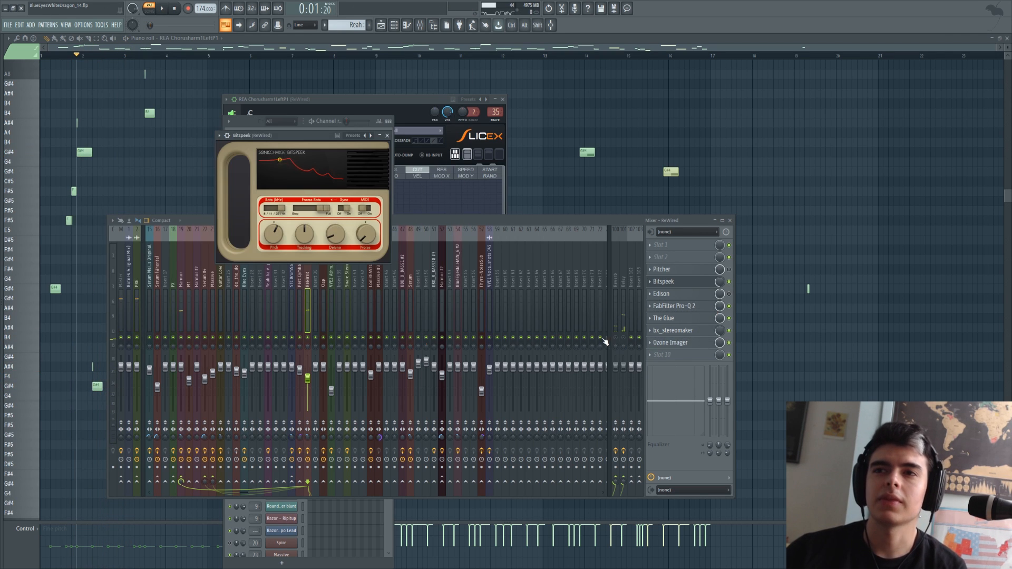
{"action": "left_click", "coordinate": [620, 343]}
{"action": "key", "text": "space"}
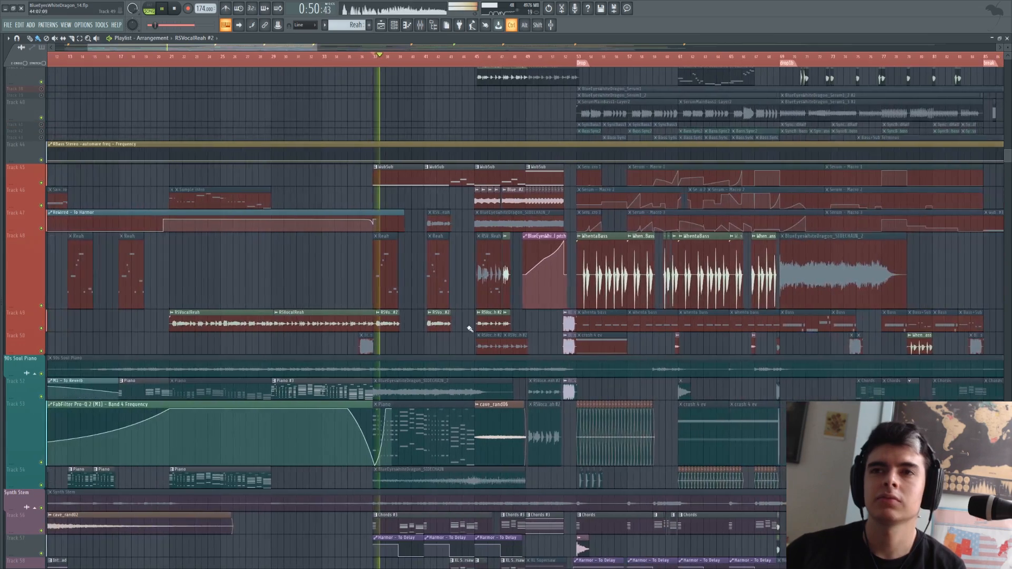
Follow the playing arrangement through the Reah patterns and RSVocalReah vocal chop clips leading up to the drop.
{"action": "left_click_drag", "start_coordinate": [448, 279], "coordinate": [366, 252]}
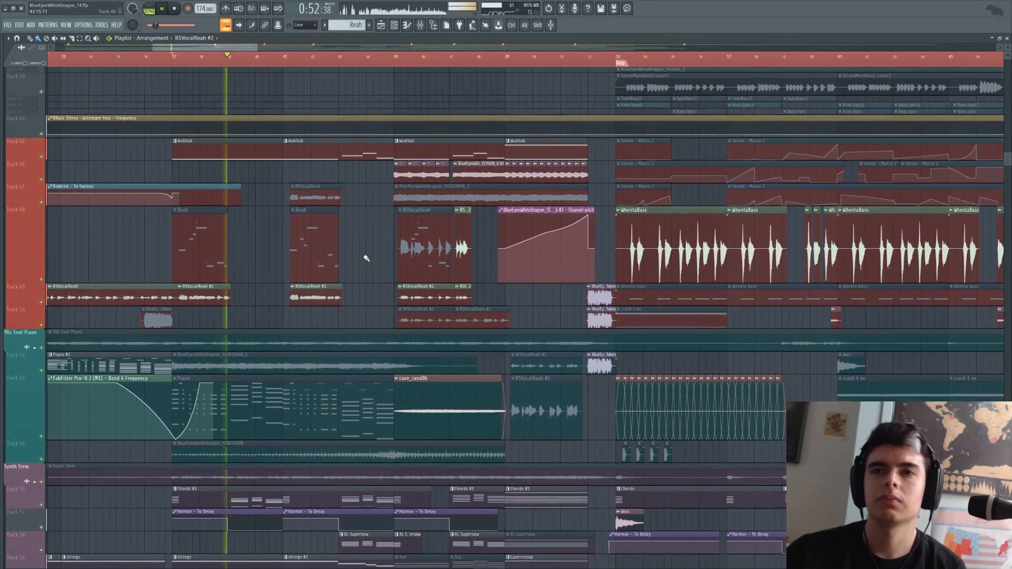
{"action": "scroll", "coordinate": [363, 234], "scroll_direction": "down", "scroll_amount": 6}
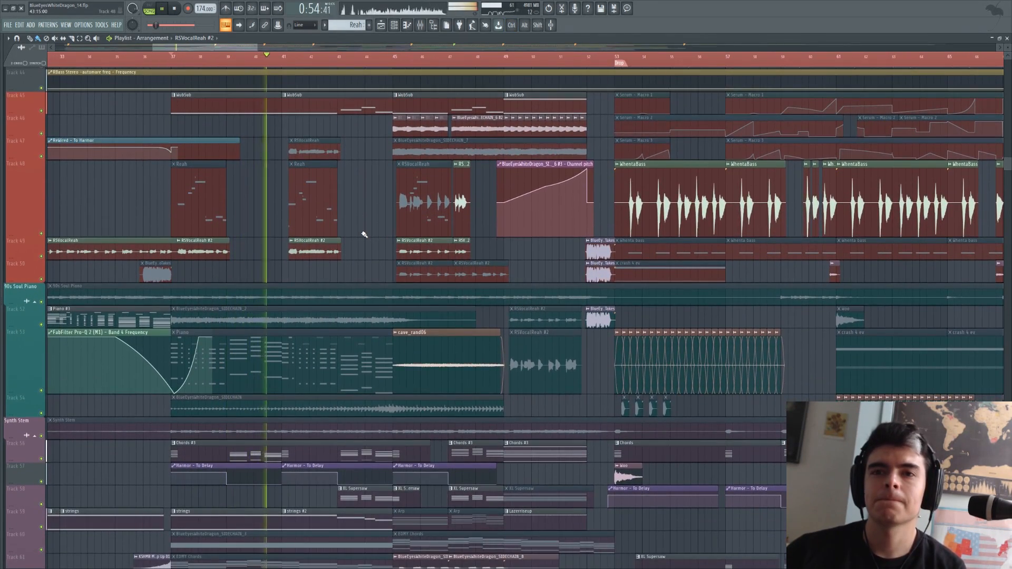
{"action": "scroll", "coordinate": [364, 234], "scroll_direction": "down", "scroll_amount": 2, "text": "ctrl"}
{"action": "scroll", "coordinate": [364, 235], "scroll_direction": "up", "scroll_amount": 8}
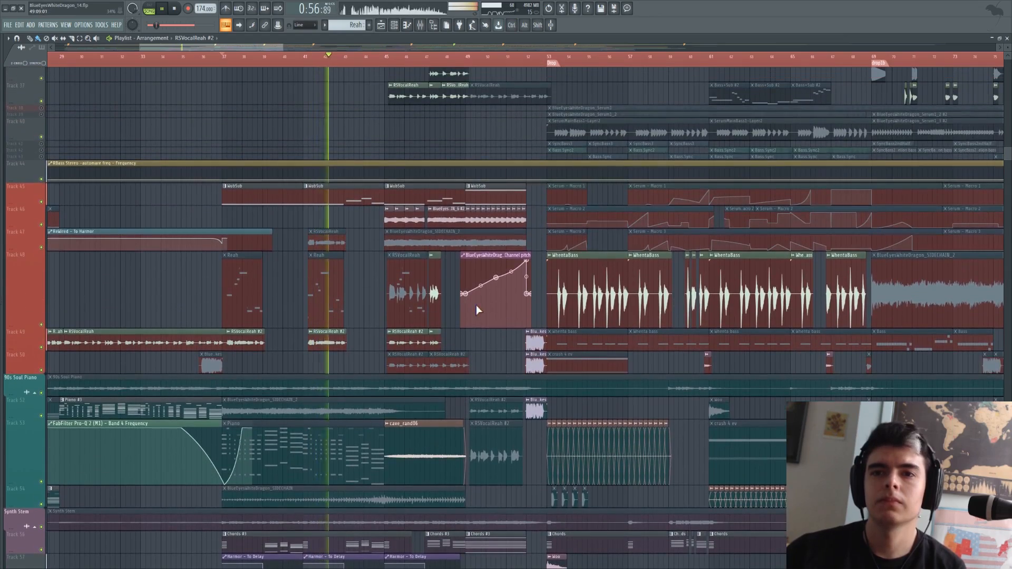
{"action": "left_click_drag", "start_coordinate": [501, 334], "coordinate": [410, 302]}
{"action": "scroll", "coordinate": [413, 287], "scroll_direction": "up", "scroll_amount": 2, "text": "ctrl"}
{"action": "scroll", "coordinate": [435, 290], "scroll_direction": "up", "scroll_amount": 4}
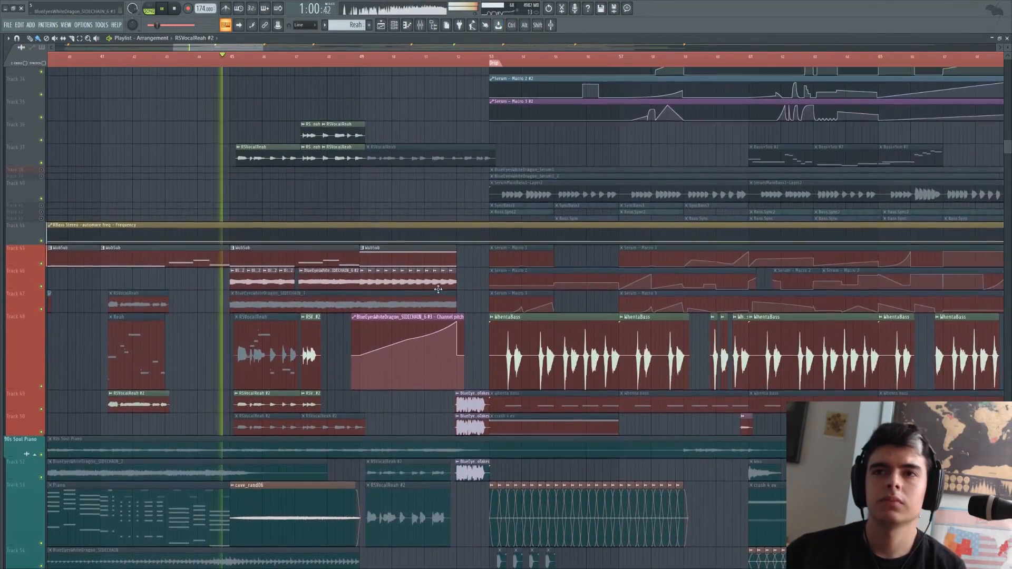
{"action": "scroll", "coordinate": [442, 293], "scroll_direction": "down", "scroll_amount": 2, "text": "ctrl"}
{"action": "scroll", "coordinate": [475, 311], "scroll_direction": "up", "scroll_amount": 10}
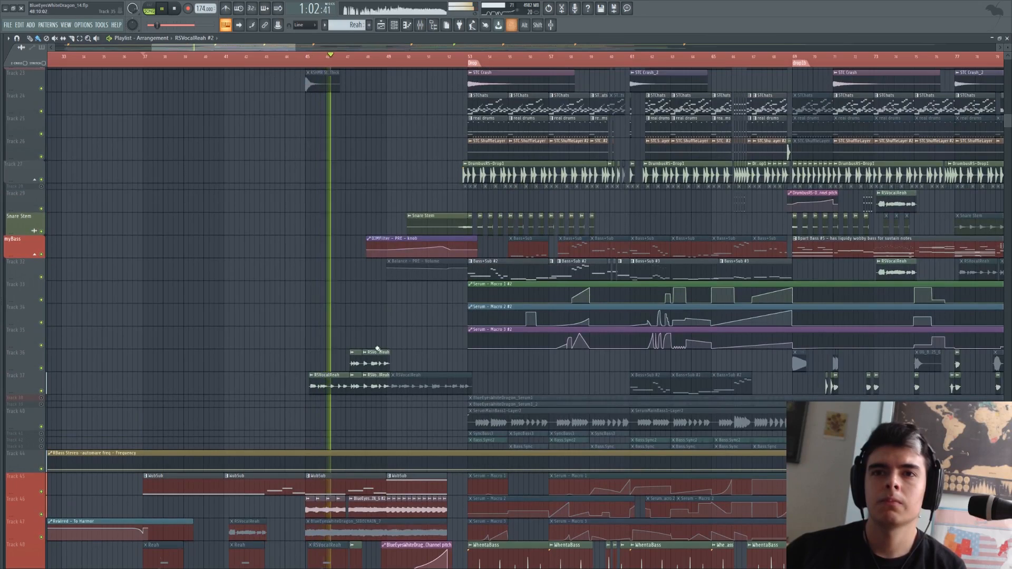
Examine the layered RSVocalReah clips on neighbouring tracks, including those beneath the Bpart Bass patterns, during song playback.
{"action": "scroll", "coordinate": [348, 346], "scroll_direction": "up", "scroll_amount": 2, "text": "ctrl"}
{"action": "scroll", "coordinate": [411, 333], "scroll_direction": "up", "scroll_amount": 2, "text": "ctrl"}
{"action": "left_click_drag", "start_coordinate": [441, 324], "coordinate": [309, 287]}
{"action": "scroll", "coordinate": [282, 276], "scroll_direction": "down", "scroll_amount": 3, "text": "ctrl"}
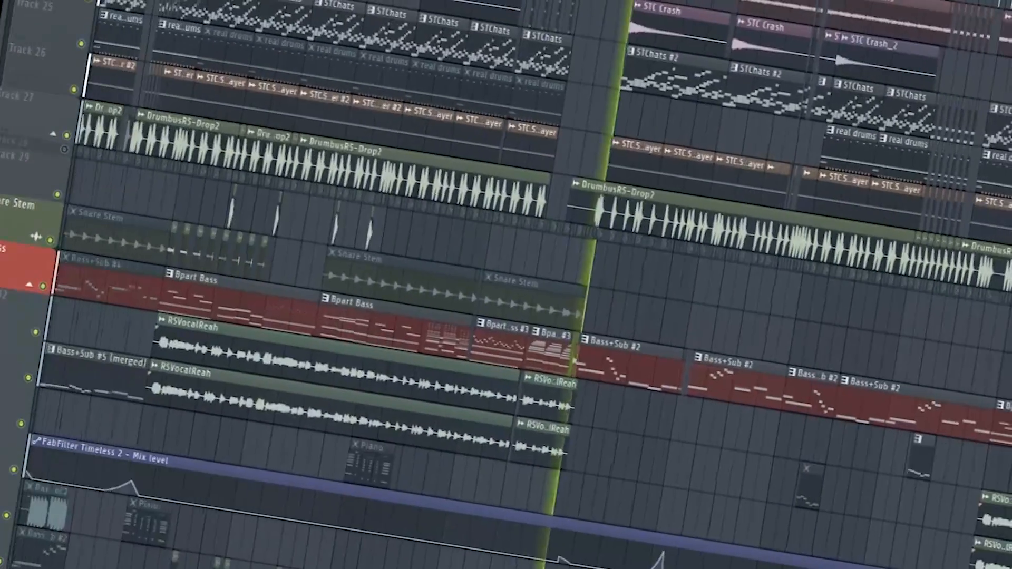
{"action": "scroll", "coordinate": [628, 141], "scroll_direction": "up", "scroll_amount": 4}
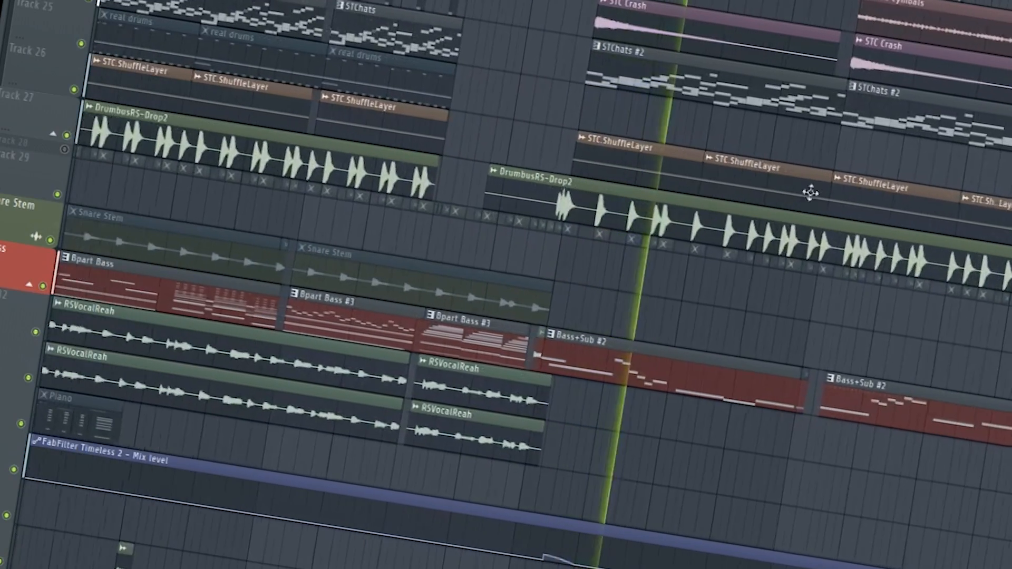
{"action": "left_click_drag", "start_coordinate": [764, 128], "coordinate": [567, 47]}
{"action": "scroll", "coordinate": [569, 47], "scroll_direction": "down", "scroll_amount": 4}
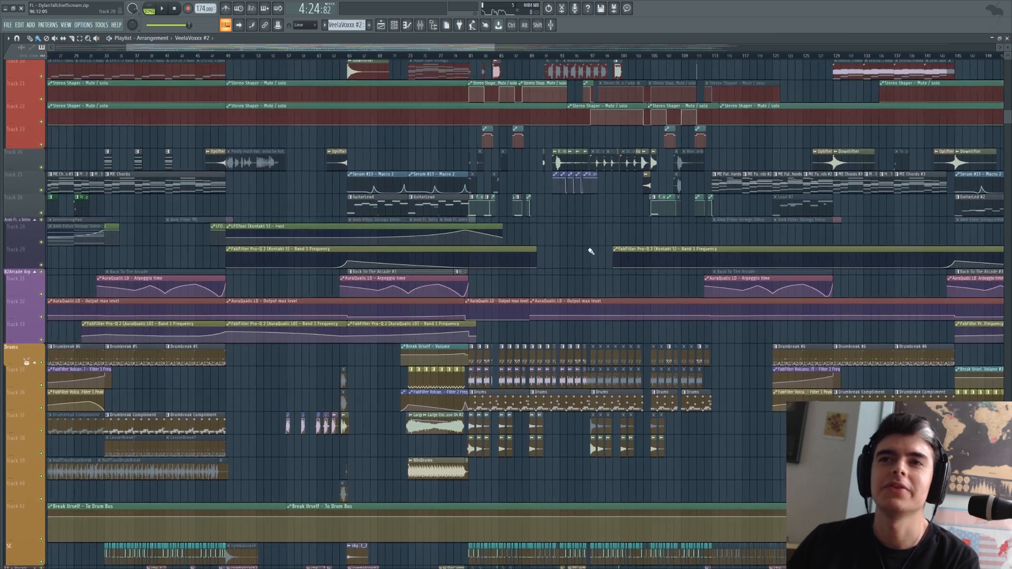
{"action": "left_click_drag", "start_coordinate": [589, 249], "coordinate": [584, 252]}
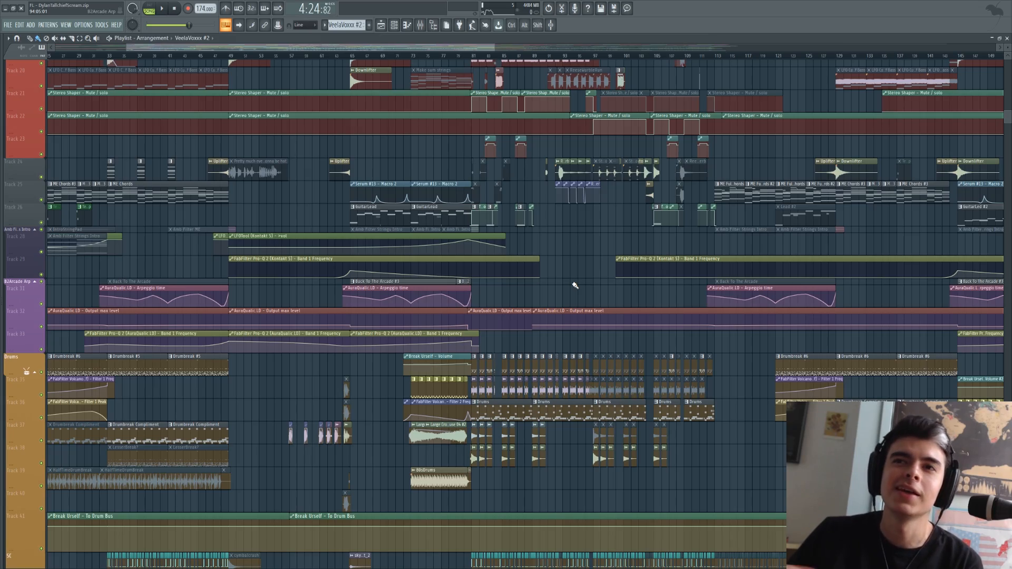
{"action": "left_click_drag", "start_coordinate": [582, 217], "coordinate": [420, 264]}
{"action": "scroll", "coordinate": [420, 264], "scroll_direction": "down", "scroll_amount": 4}
{"action": "scroll", "coordinate": [520, 292], "scroll_direction": "up", "scroll_amount": 10}
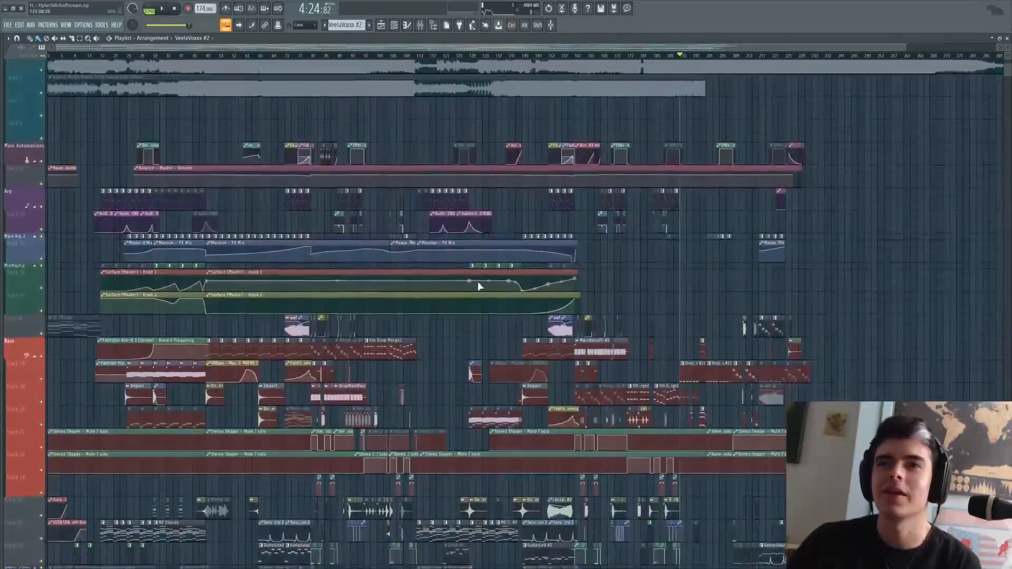
{"action": "scroll", "coordinate": [479, 286], "scroll_direction": "up", "scroll_amount": 3}
{"action": "scroll", "coordinate": [475, 279], "scroll_direction": "up", "scroll_amount": 5}
{"action": "left_click_drag", "start_coordinate": [464, 185], "coordinate": [396, 246]}
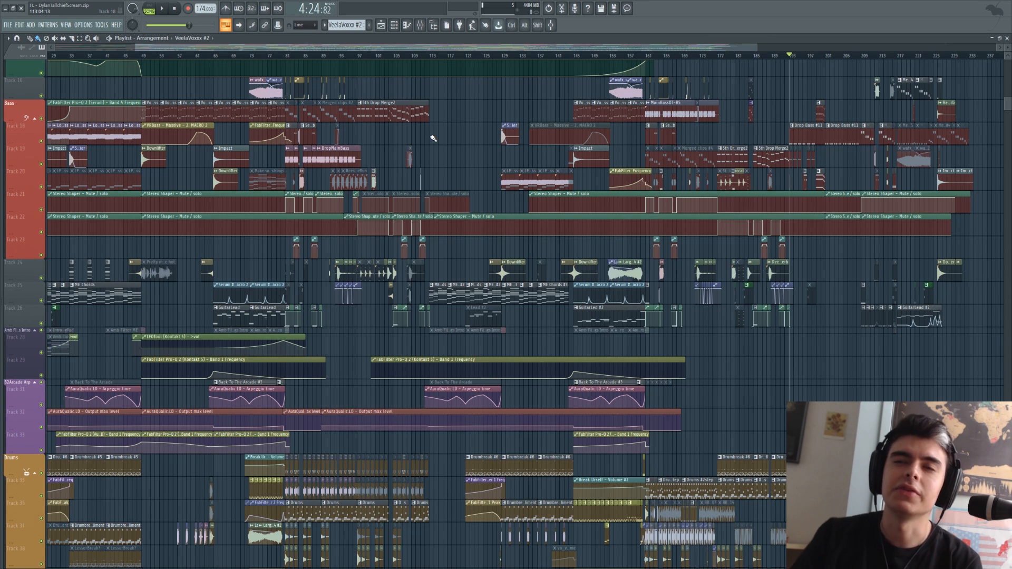
{"action": "scroll", "coordinate": [434, 138], "scroll_direction": "down", "scroll_amount": 5}
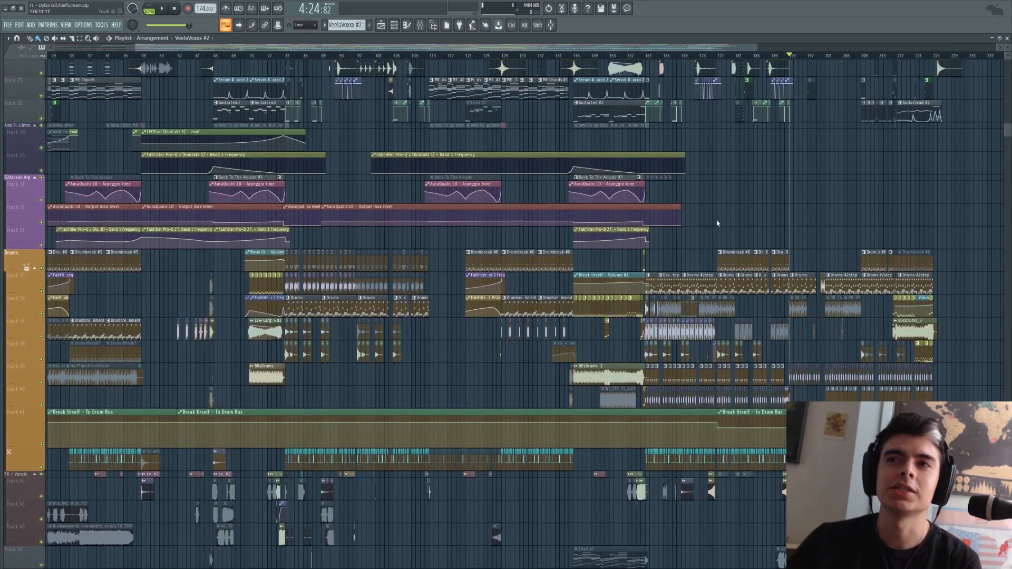
{"action": "scroll", "coordinate": [670, 200], "scroll_direction": "up", "scroll_amount": 8}
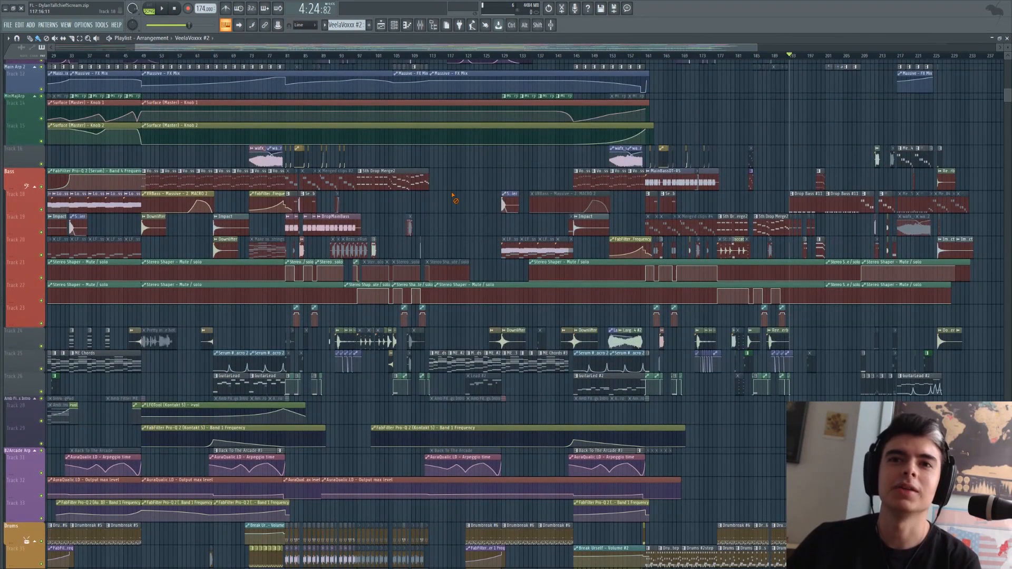